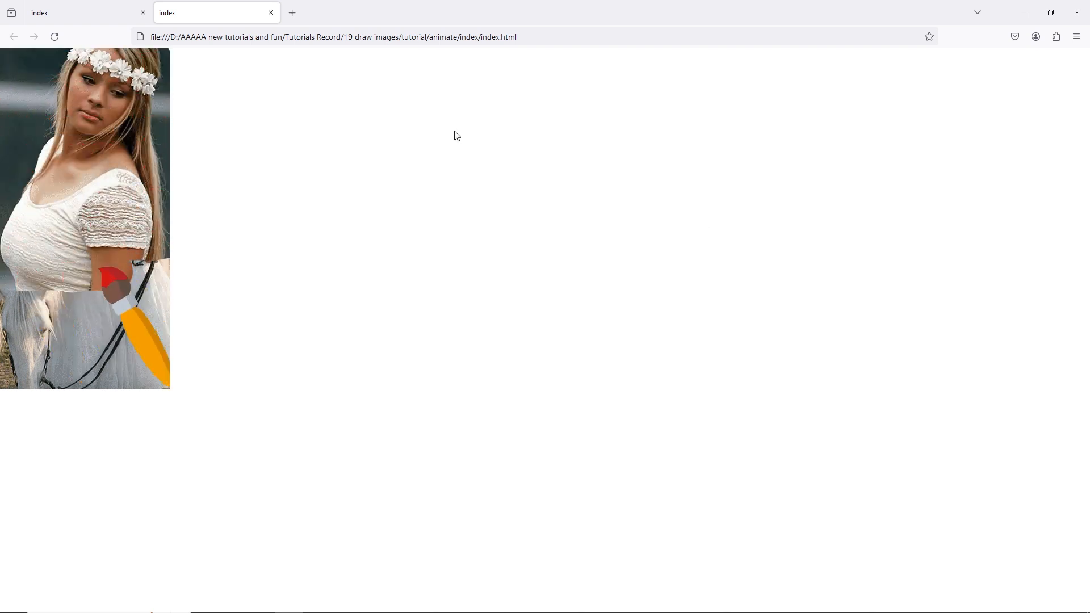
# Browse the finished example pages and the source images in the image viewer
pyautogui.click(76, 12)
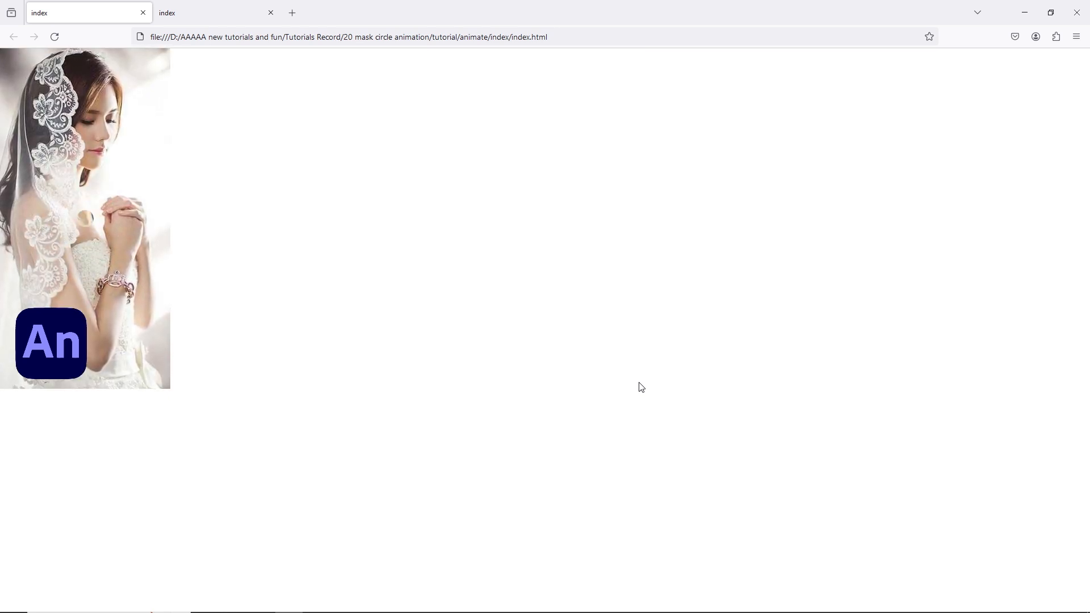
pyautogui.click(242, 15)
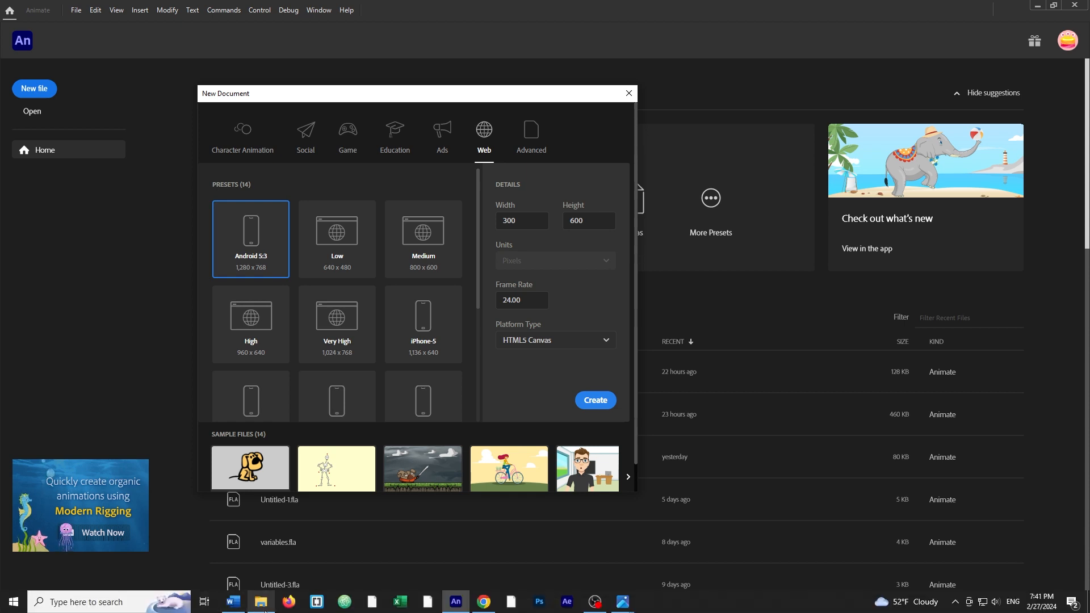
pyautogui.click(264, 606)
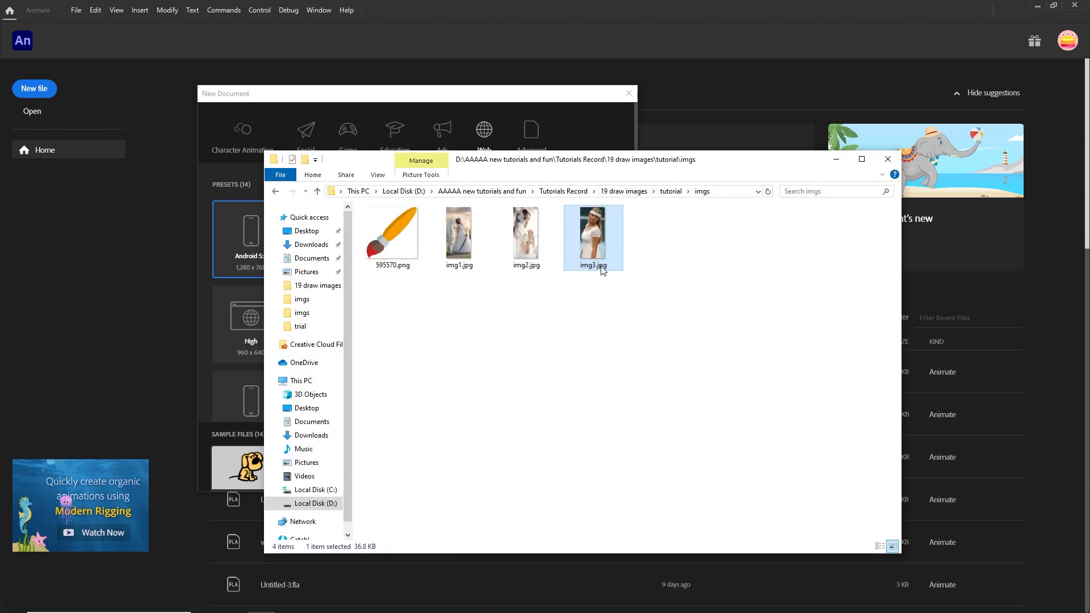
pyautogui.doubleClick(597, 246)
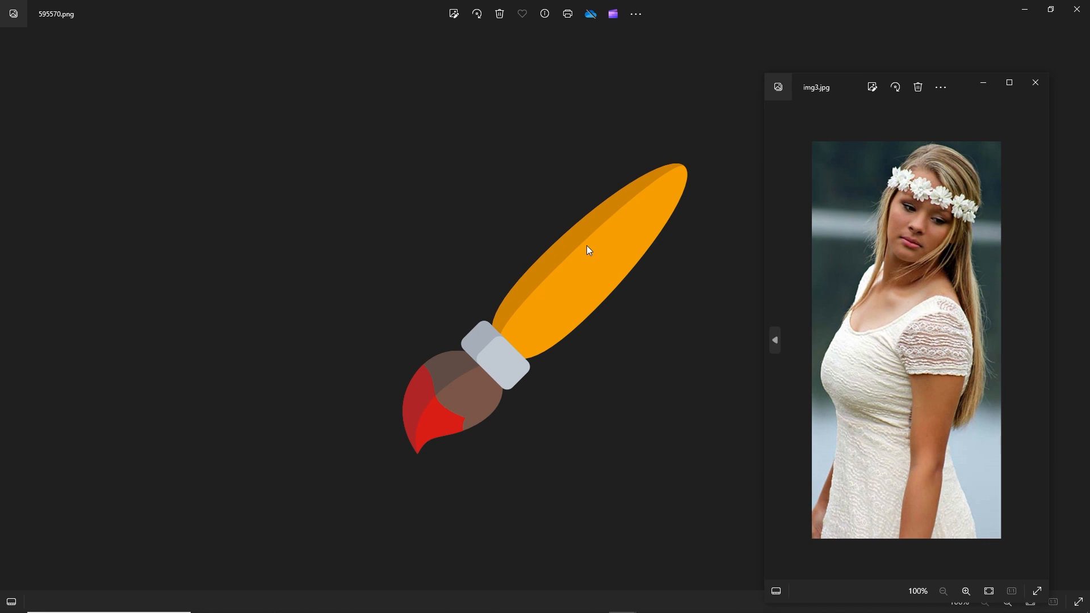
pyautogui.click(1007, 83)
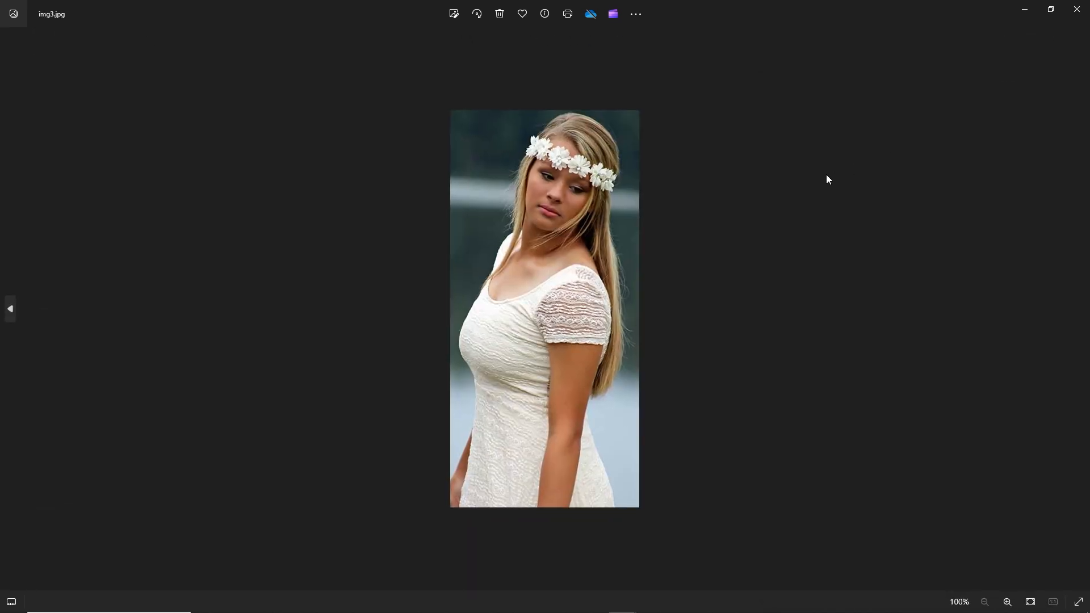
pyautogui.press('Left')
pyautogui.press('Left')
pyautogui.press('Left')
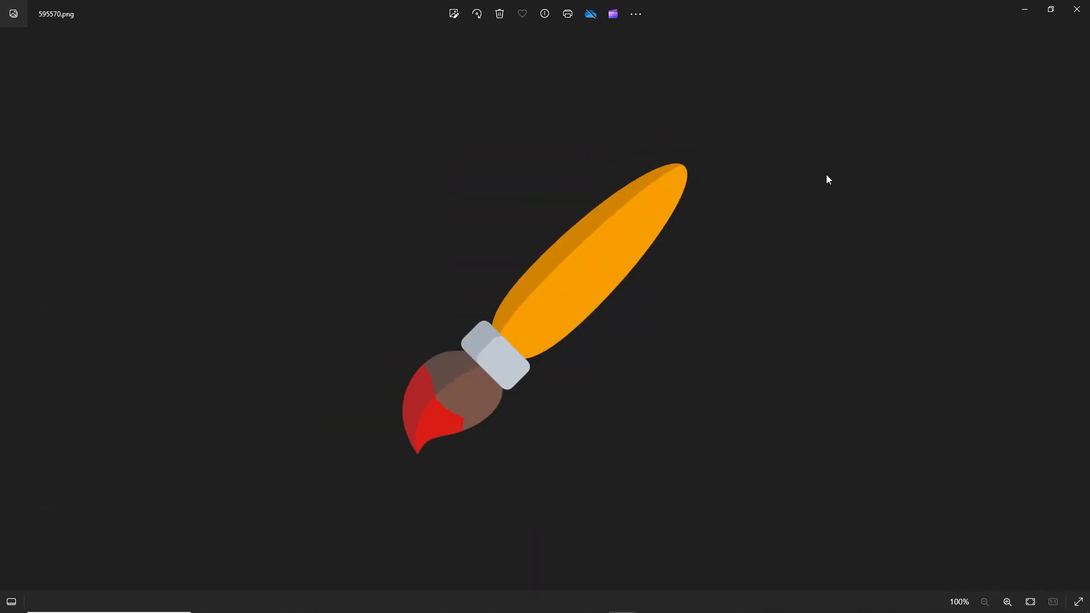
pyautogui.click(1028, 9)
# Review the images' source pages on Pixabay and their available download sizes
pyautogui.click(482, 603)
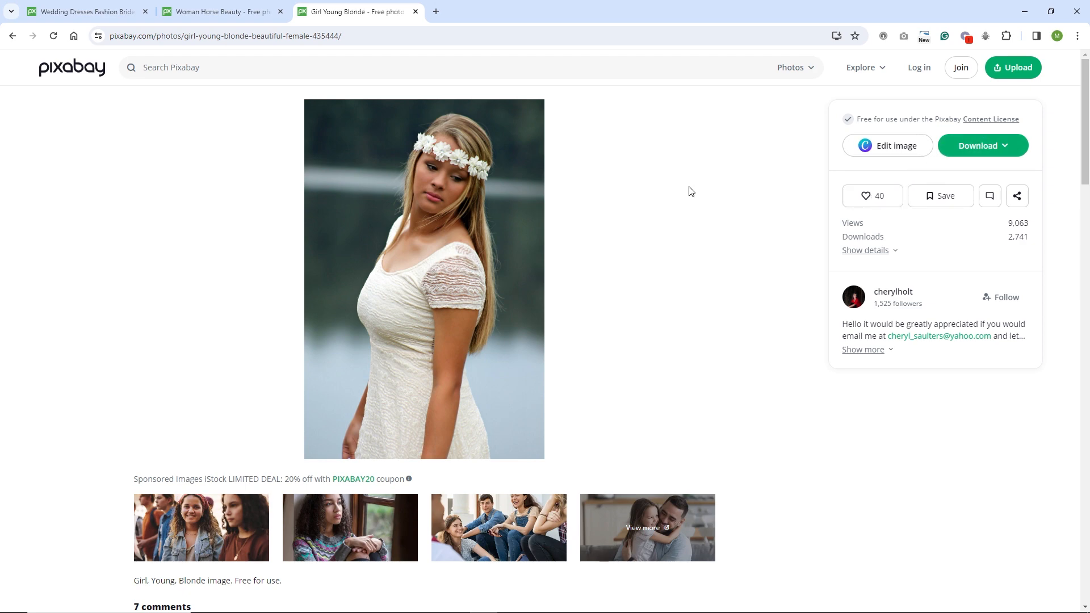
pyautogui.click(228, 13)
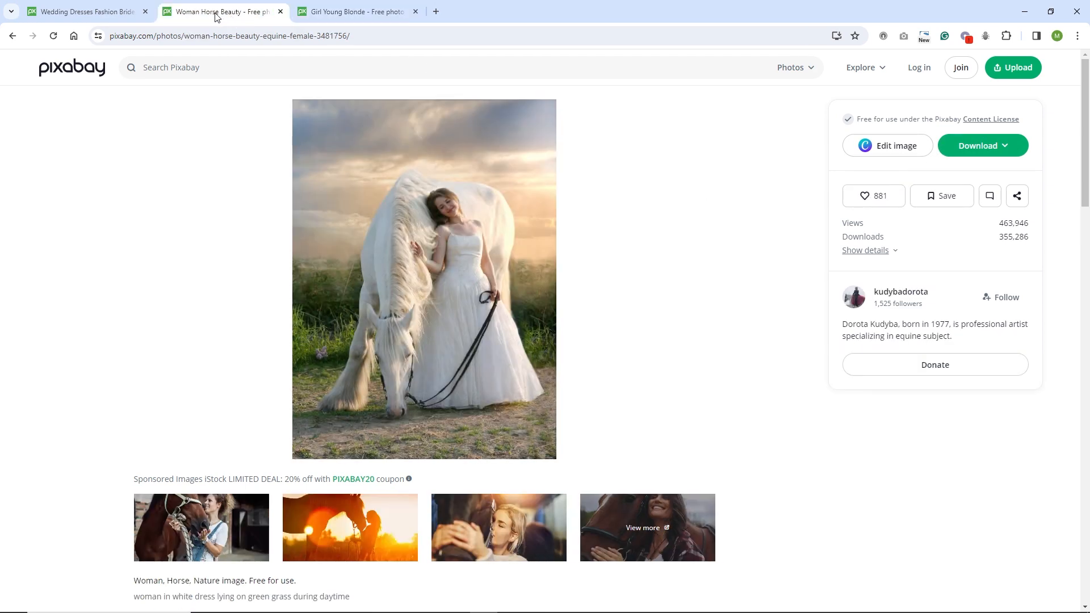
pyautogui.click(111, 17)
pyautogui.click(200, 17)
pyautogui.click(261, 602)
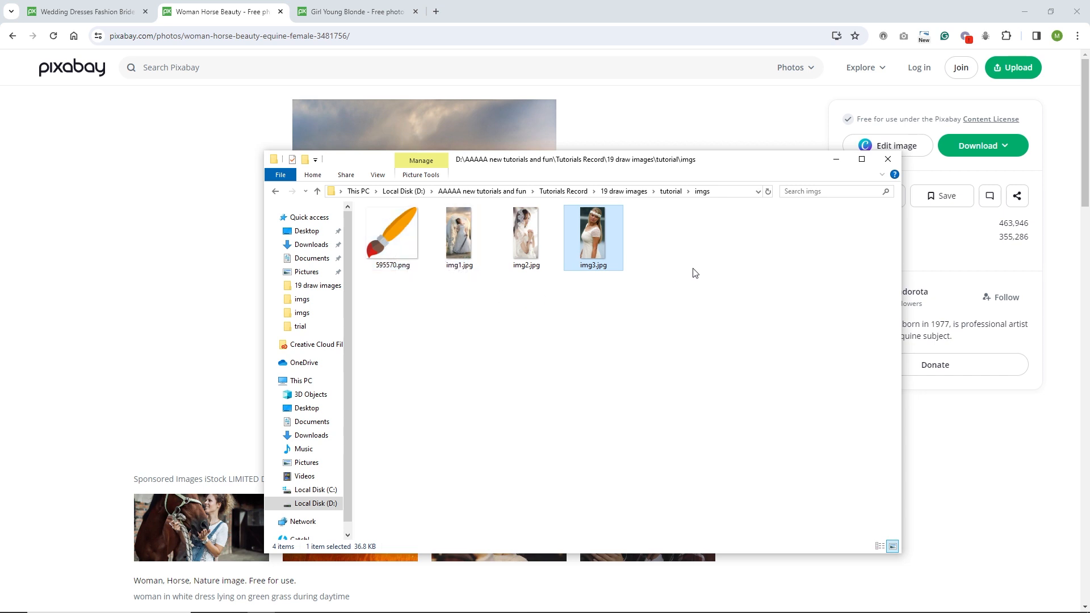
pyautogui.click(835, 159)
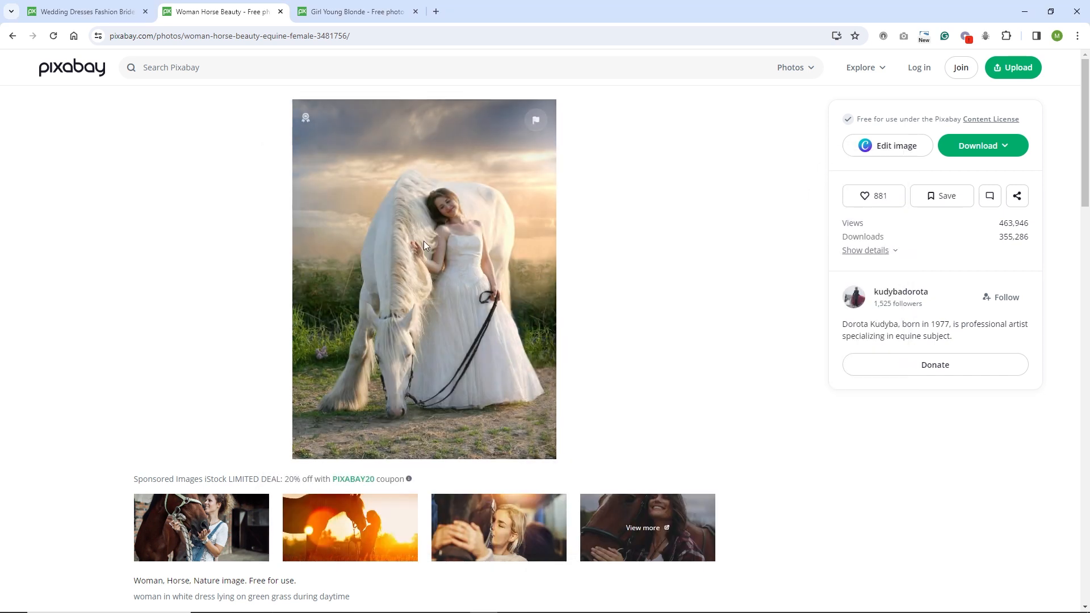
pyautogui.click(977, 150)
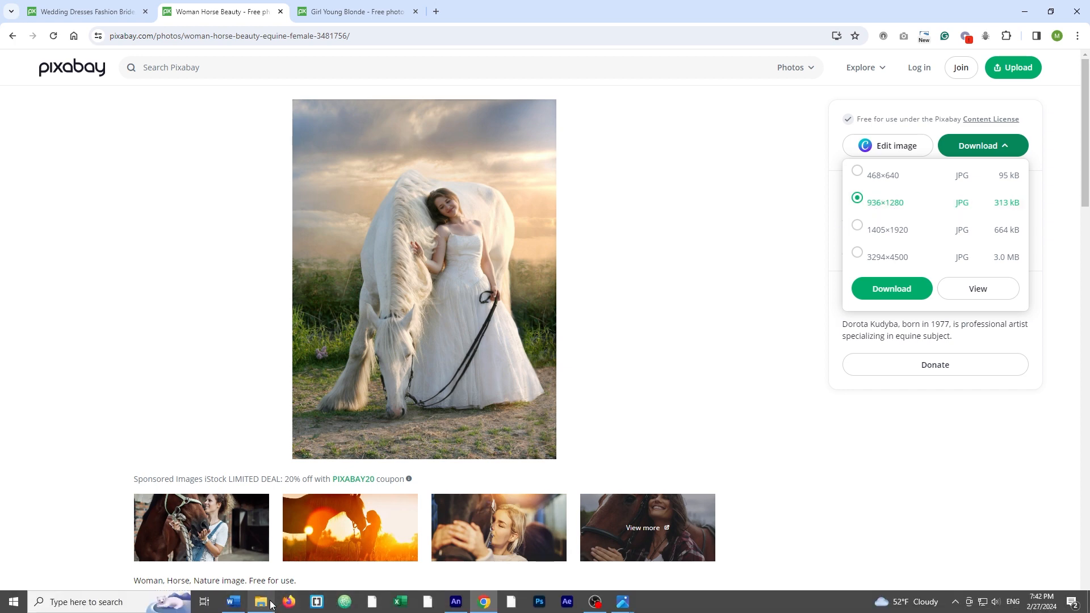
pyautogui.click(272, 602)
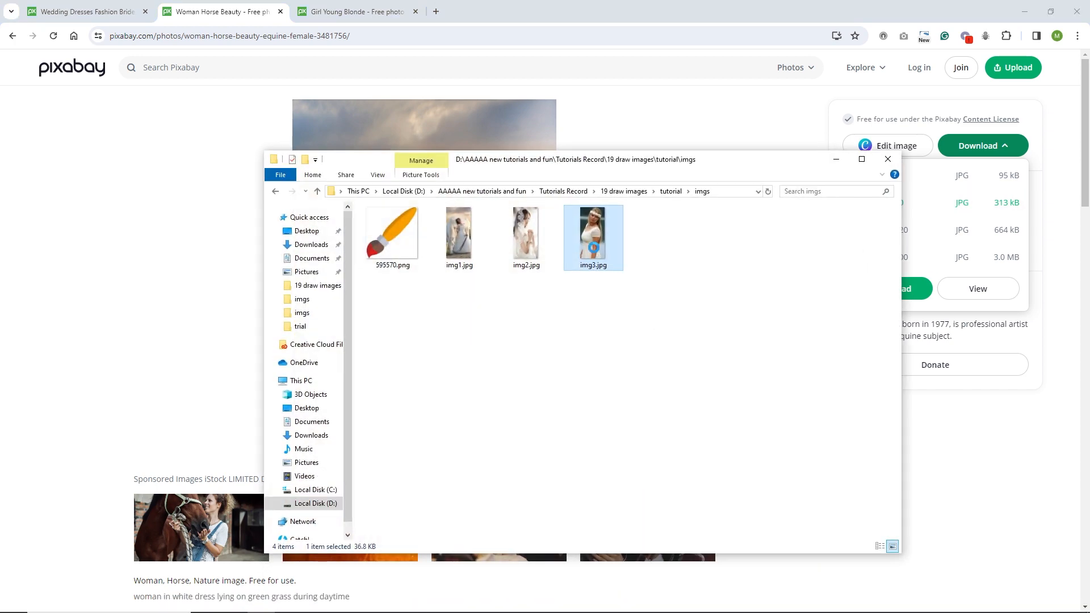
# Check the pixel dimensions of img3.jpg in its file properties
pyautogui.rightClick(593, 248)
pyautogui.click(630, 602)
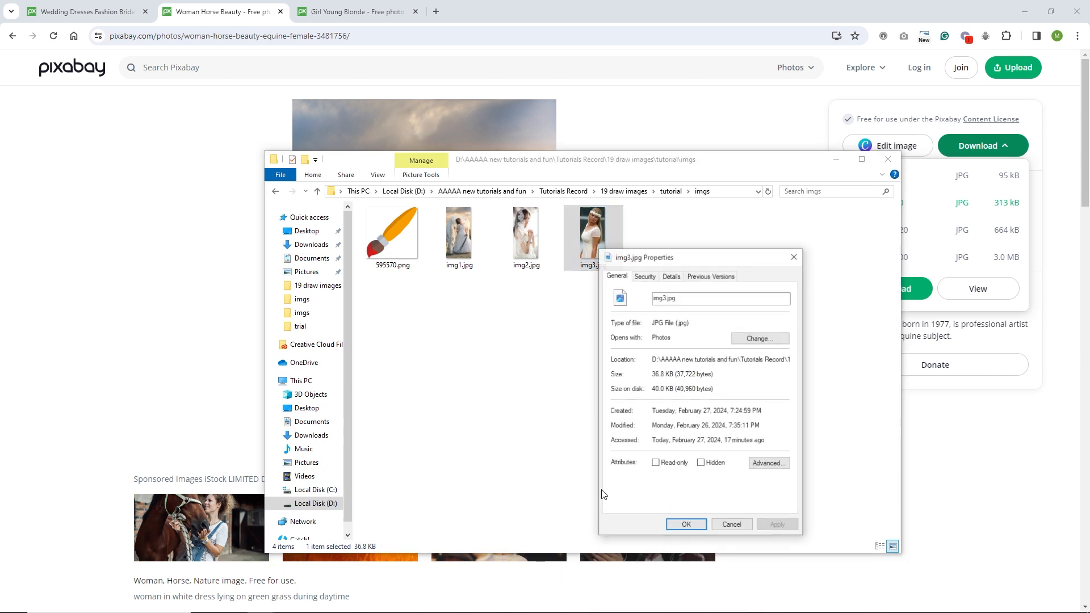
pyautogui.click(675, 279)
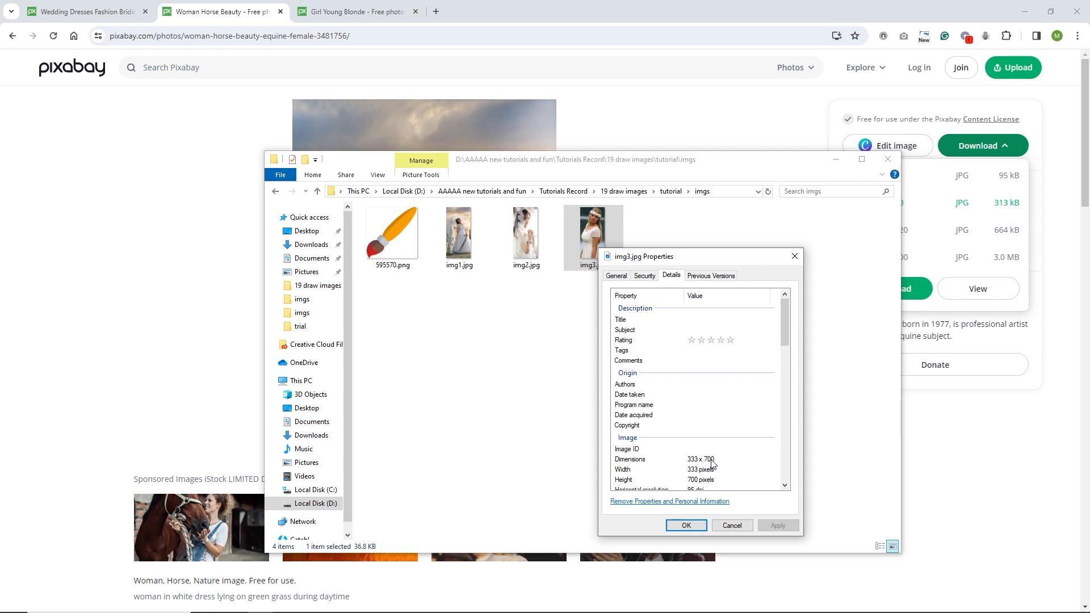
pyautogui.click(733, 527)
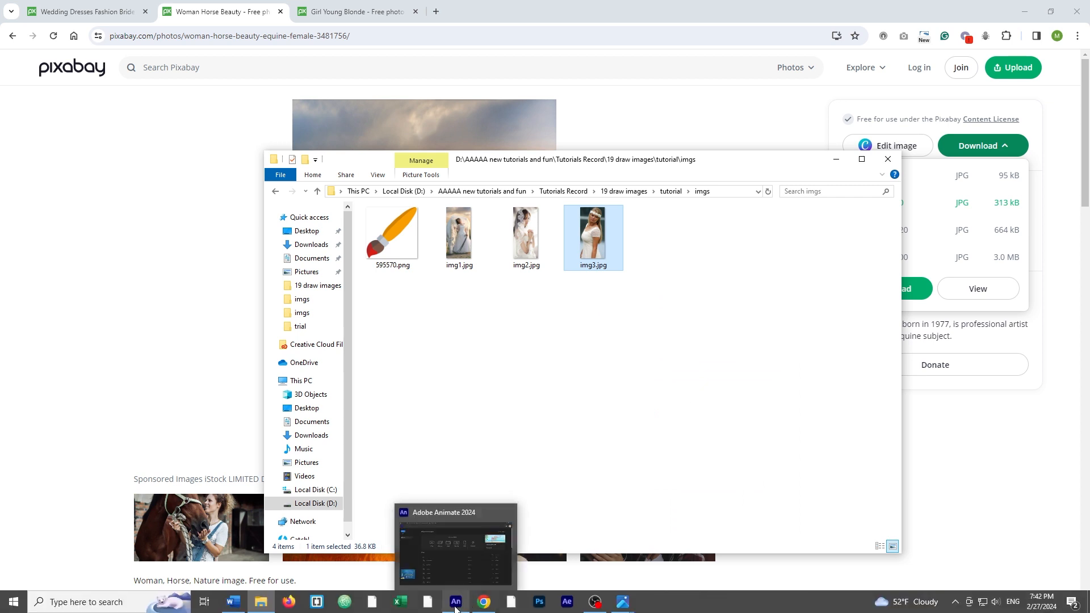
# Create a new 300 × 600 HTML5 Canvas document at 24 fps
pyautogui.click(456, 606)
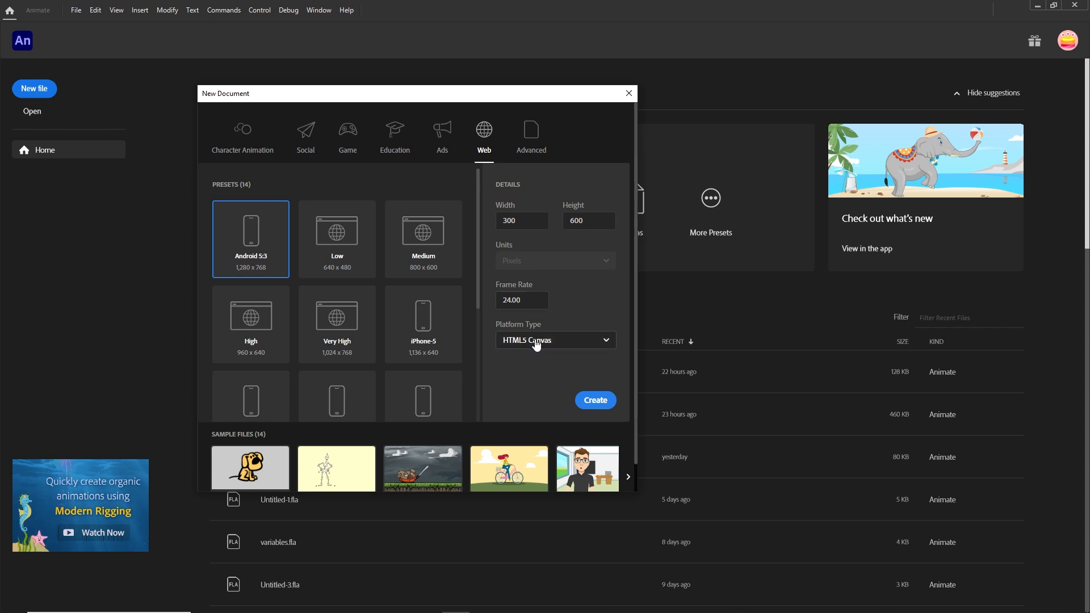
pyautogui.click(598, 406)
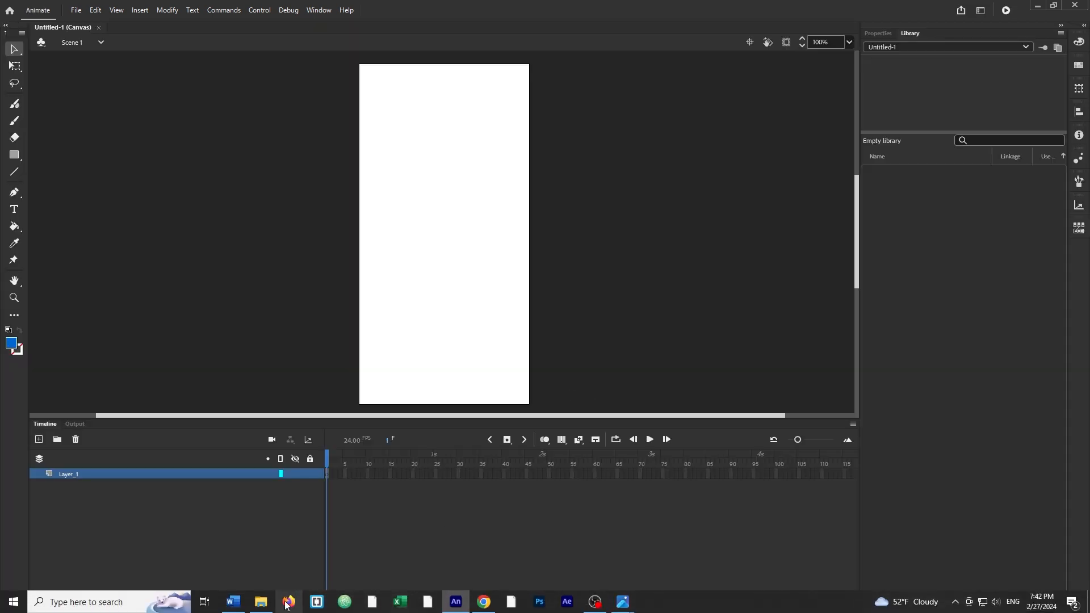
# Import 595570.png, img1.jpg, img2.jpg and img3.jpg by dragging them from the folder onto the stage
pyautogui.click(261, 602)
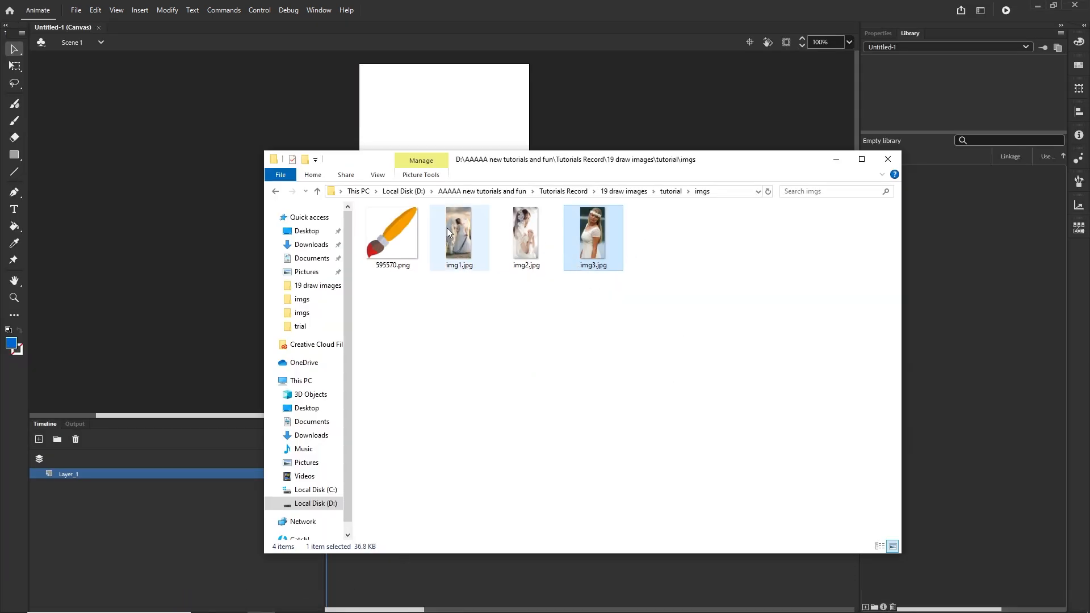
pyautogui.moveTo(740, 171); pyautogui.dragTo(748, 212)
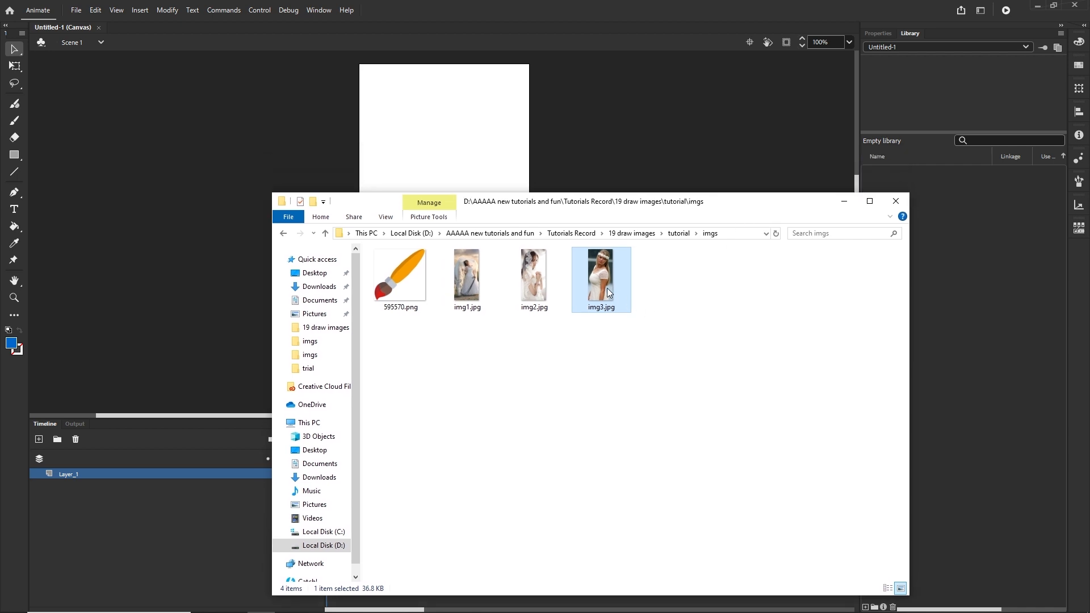
pyautogui.keyDown('shift'); pyautogui.click(399, 282); pyautogui.keyUp('shift')
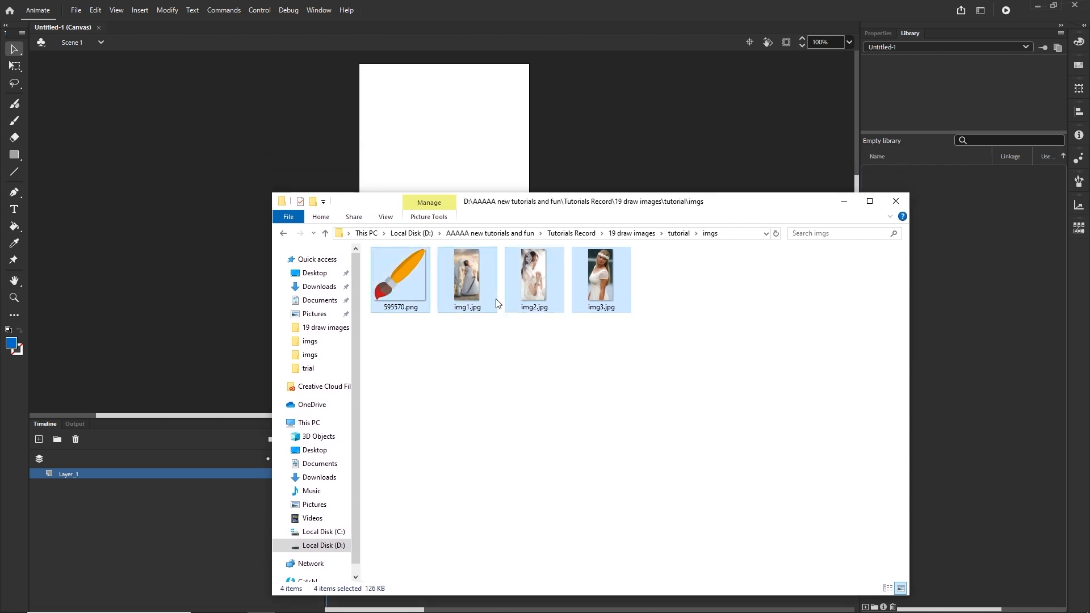
pyautogui.moveTo(472, 294); pyautogui.dragTo(453, 149)
pyautogui.click(711, 168)
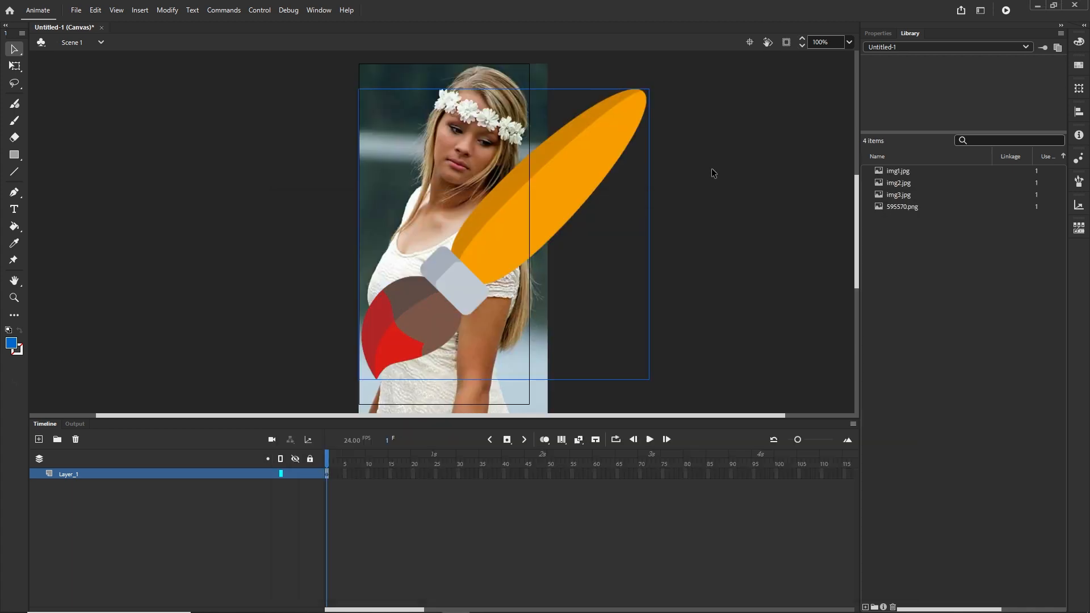
# Delete all the imported images from the stage, keeping them in the library
pyautogui.click(895, 206)
pyautogui.click(892, 194)
pyautogui.click(895, 183)
pyautogui.click(895, 171)
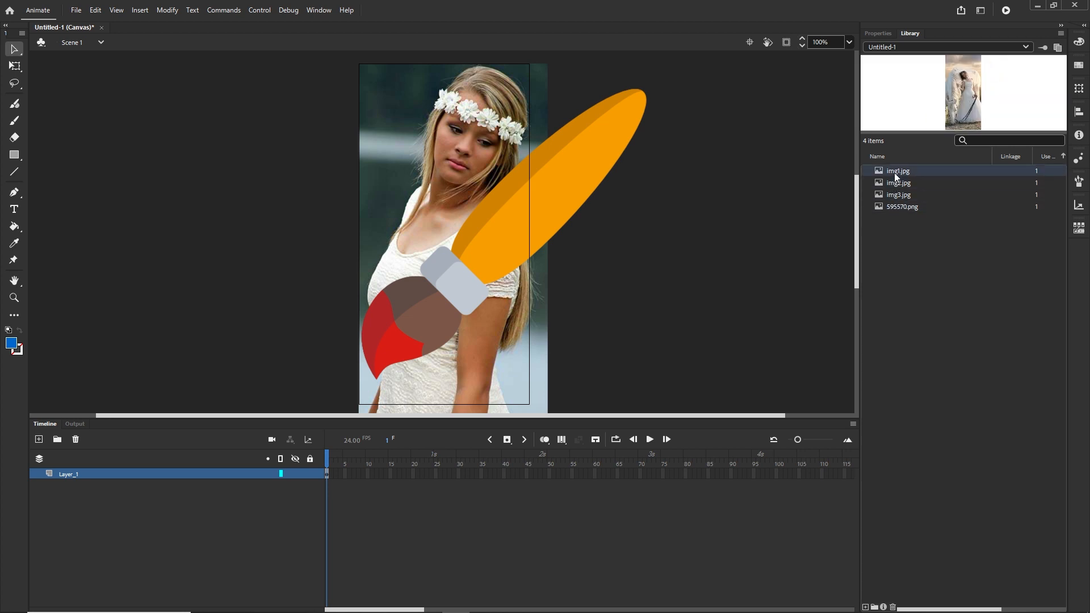
pyautogui.moveTo(716, 97)
pyautogui.mouseDown()
pyautogui.moveTo(648, 175)
pyautogui.moveTo(349, 274)
pyautogui.moveTo(264, 326)
pyautogui.mouseUp()
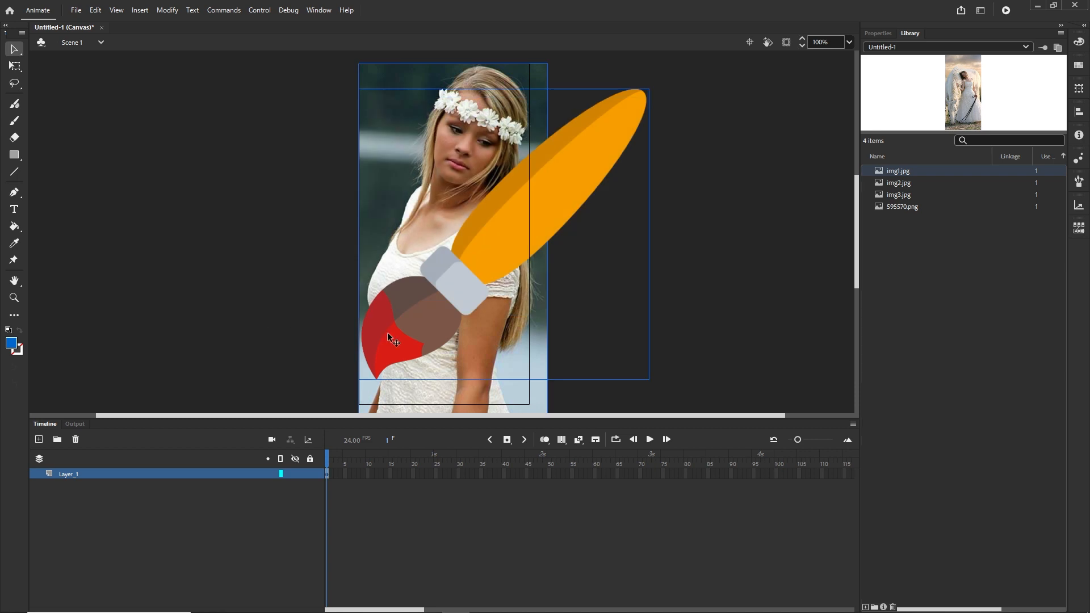
pyautogui.press('Delete')
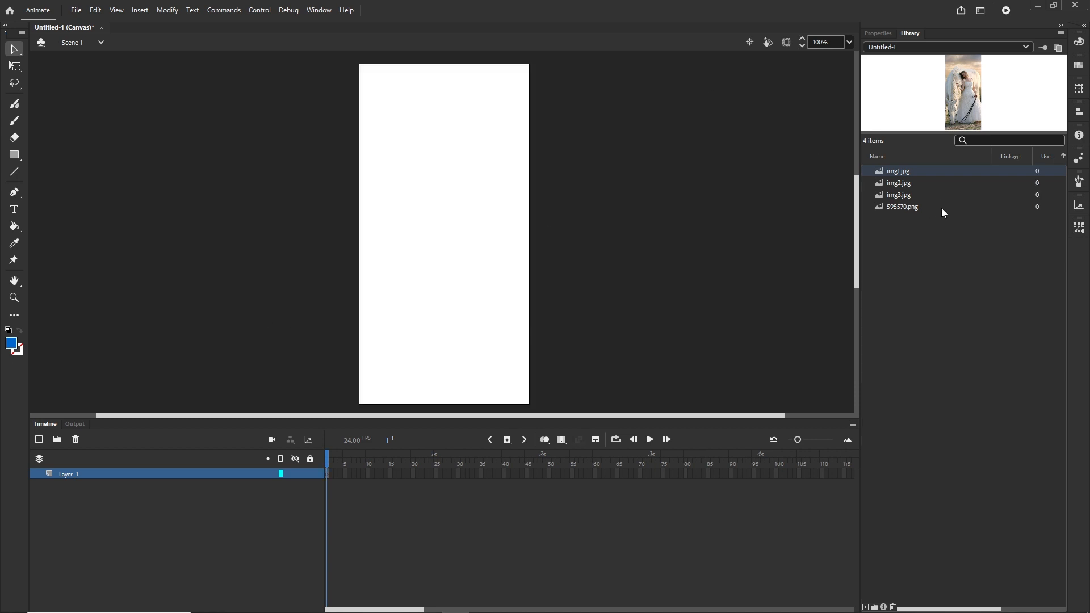
# Preview each of the four images in the library
pyautogui.click(909, 227)
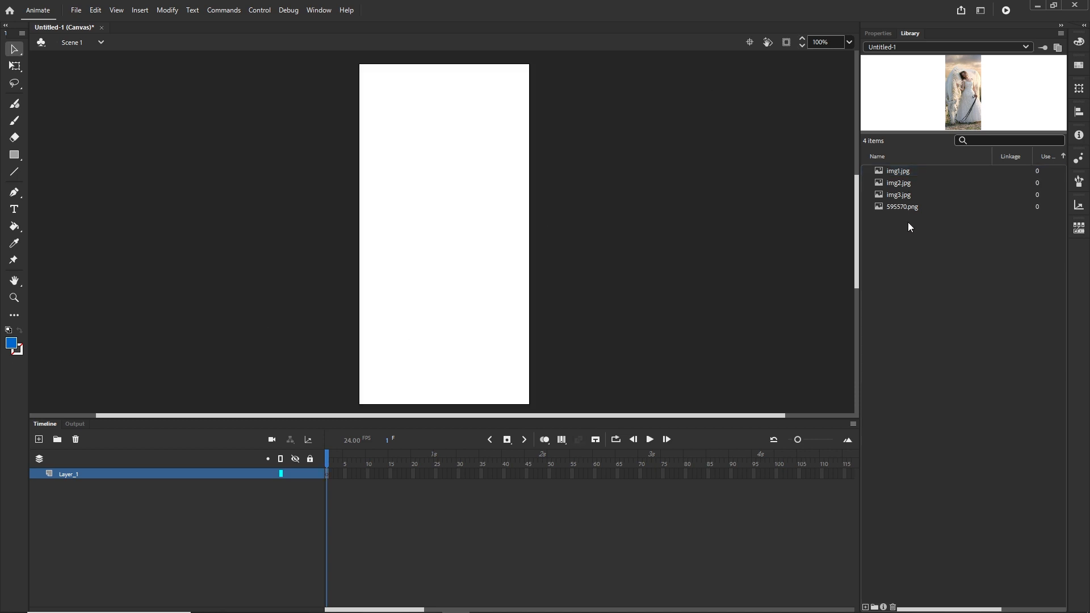
pyautogui.click(897, 172)
pyautogui.click(898, 184)
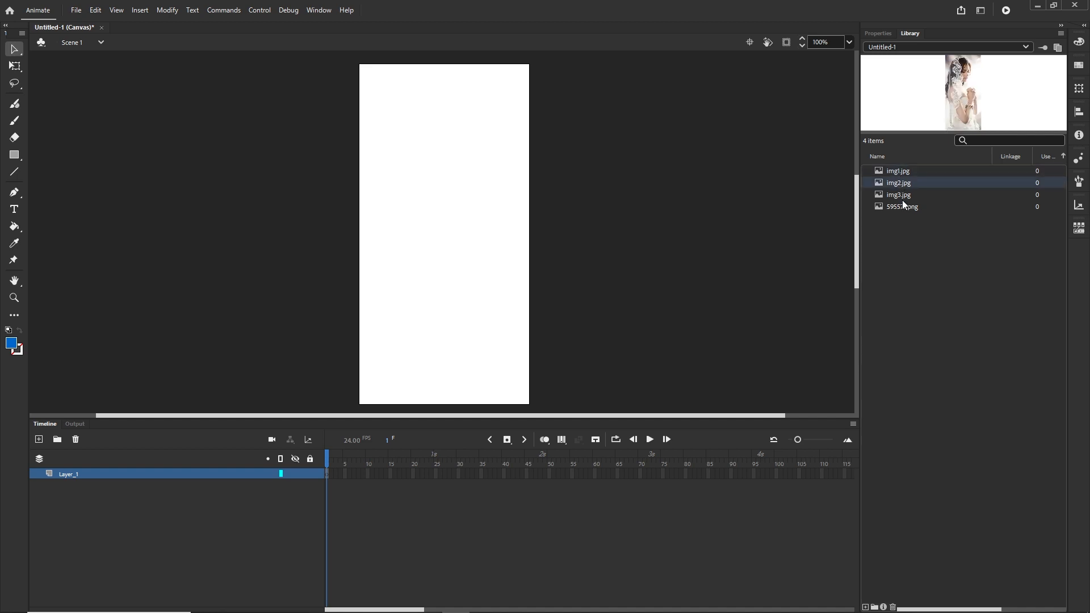
pyautogui.click(899, 196)
pyautogui.click(897, 206)
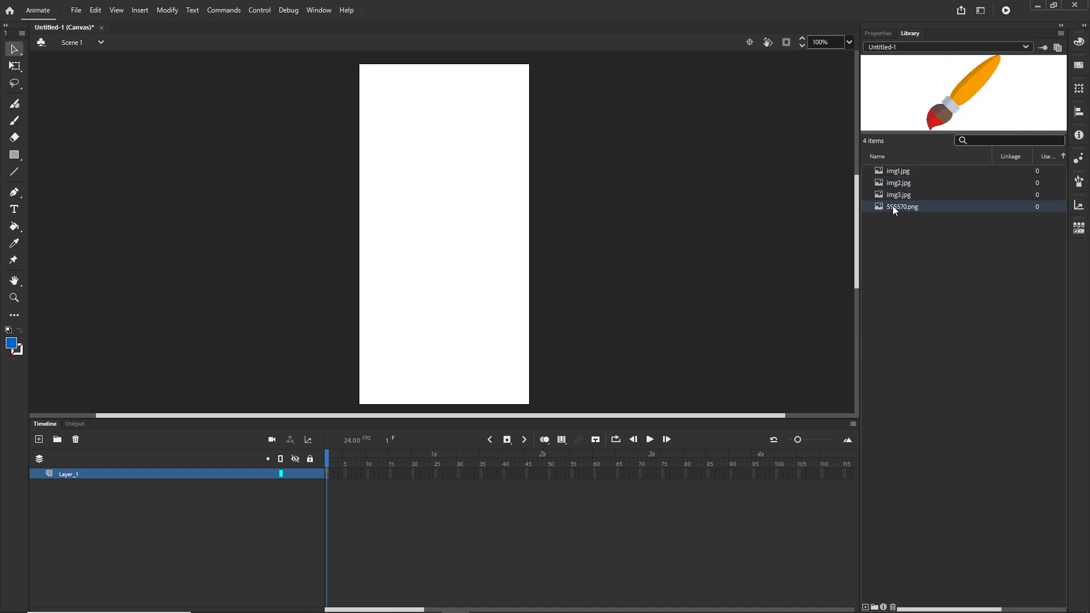
pyautogui.click(894, 173)
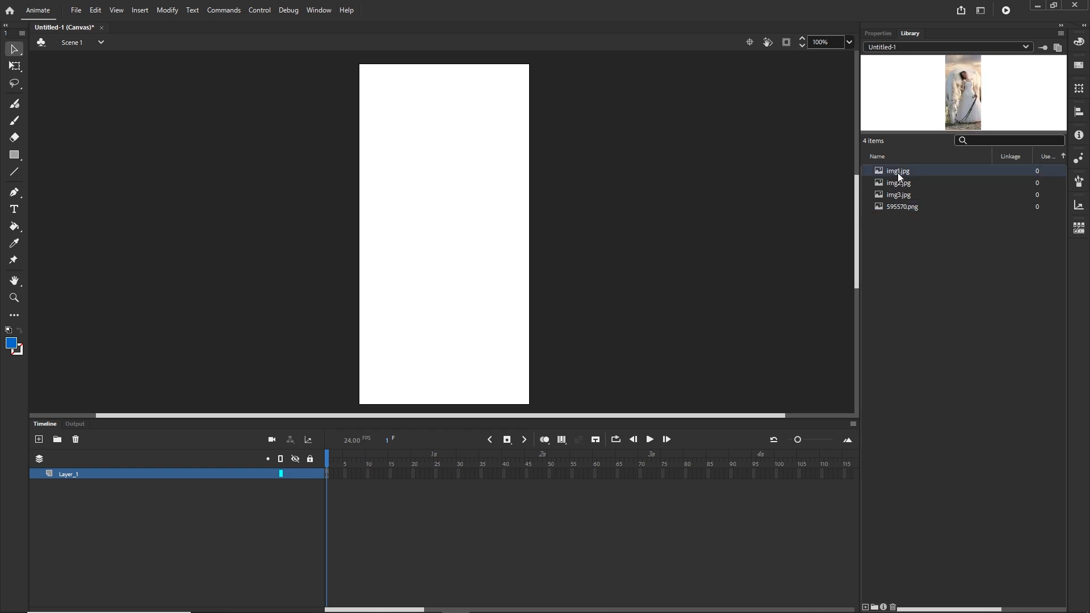
# Place img1.jpg on the stage and position it to cover the canvas
pyautogui.moveTo(539, 183); pyautogui.dragTo(441, 244)
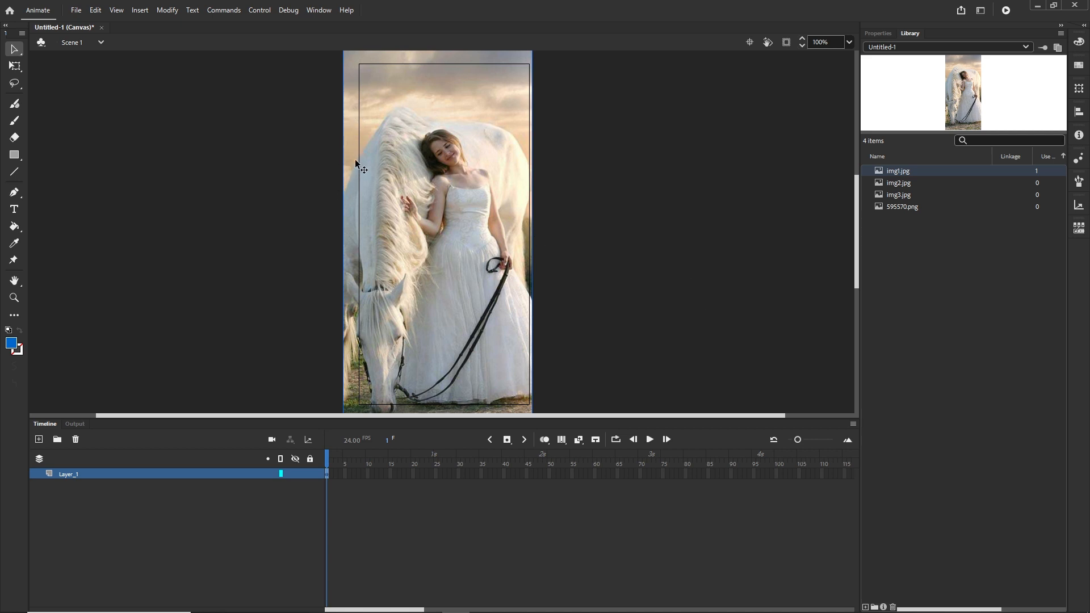
pyautogui.click(786, 42)
pyautogui.click(787, 42)
pyautogui.moveTo(493, 192); pyautogui.dragTo(500, 215)
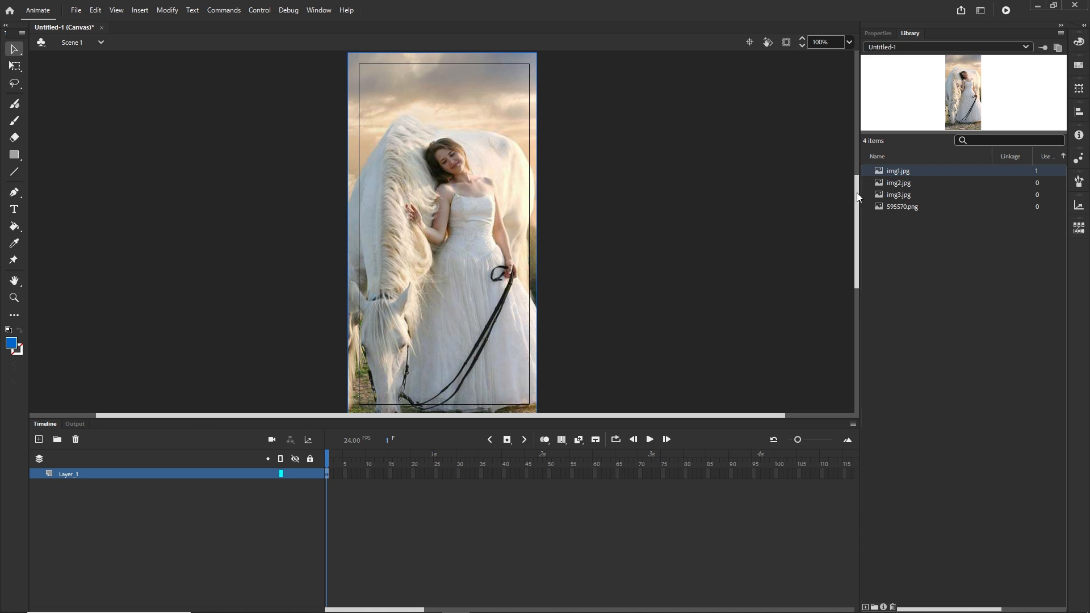
pyautogui.moveTo(857, 192)
pyautogui.mouseDown()
pyautogui.moveTo(857, 213)
pyautogui.moveTo(860, 199)
pyautogui.mouseUp()
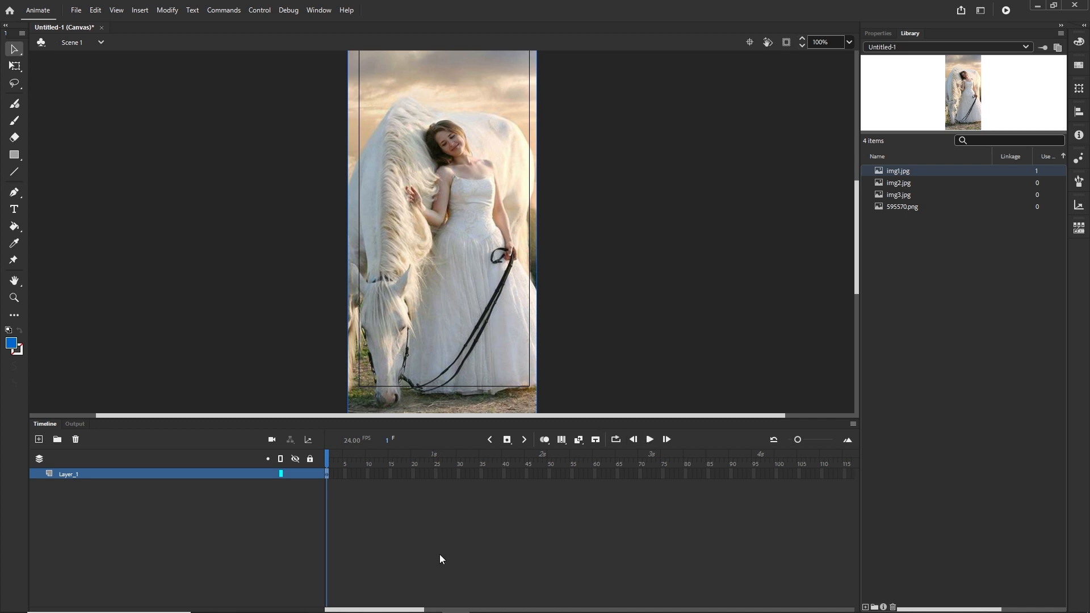
# Extend Layer_1 to frame 120 by inserting a frame there
pyautogui.moveTo(419, 609); pyautogui.dragTo(481, 610)
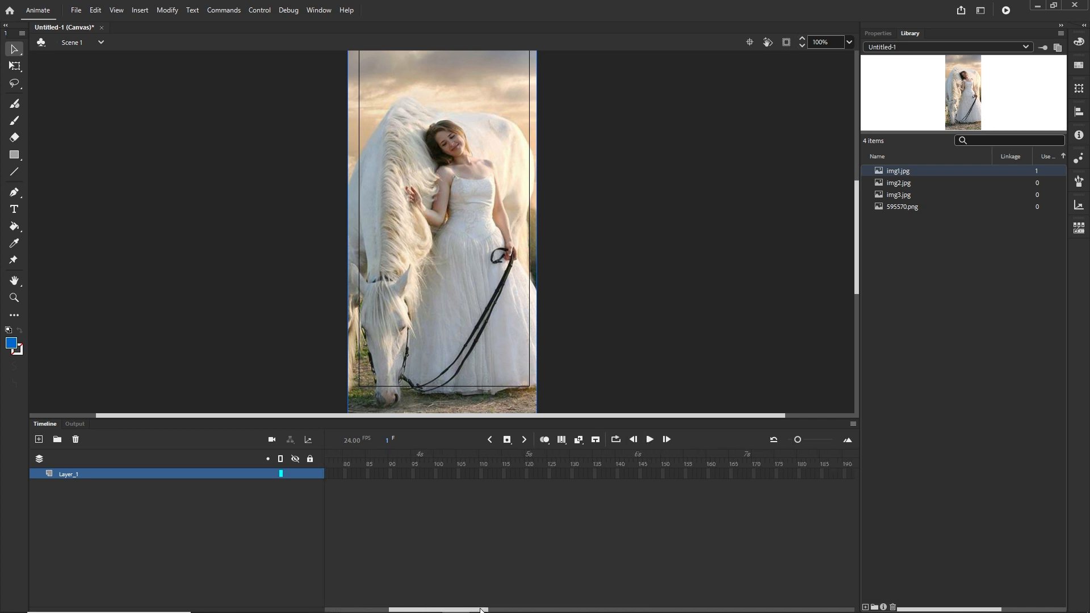
pyautogui.click(527, 473)
pyautogui.rightClick(526, 472)
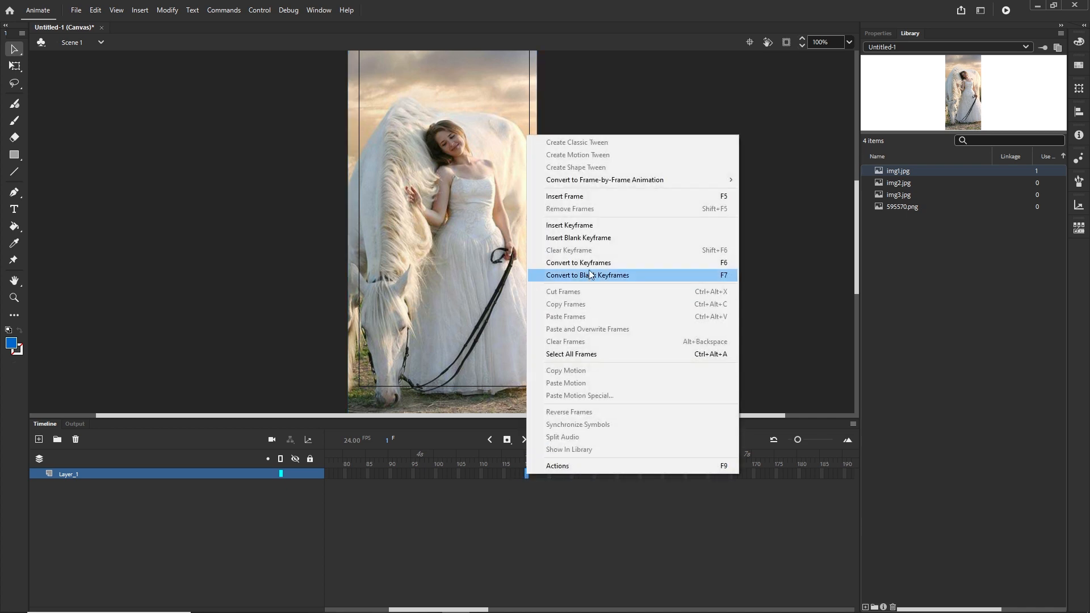
pyautogui.click(591, 198)
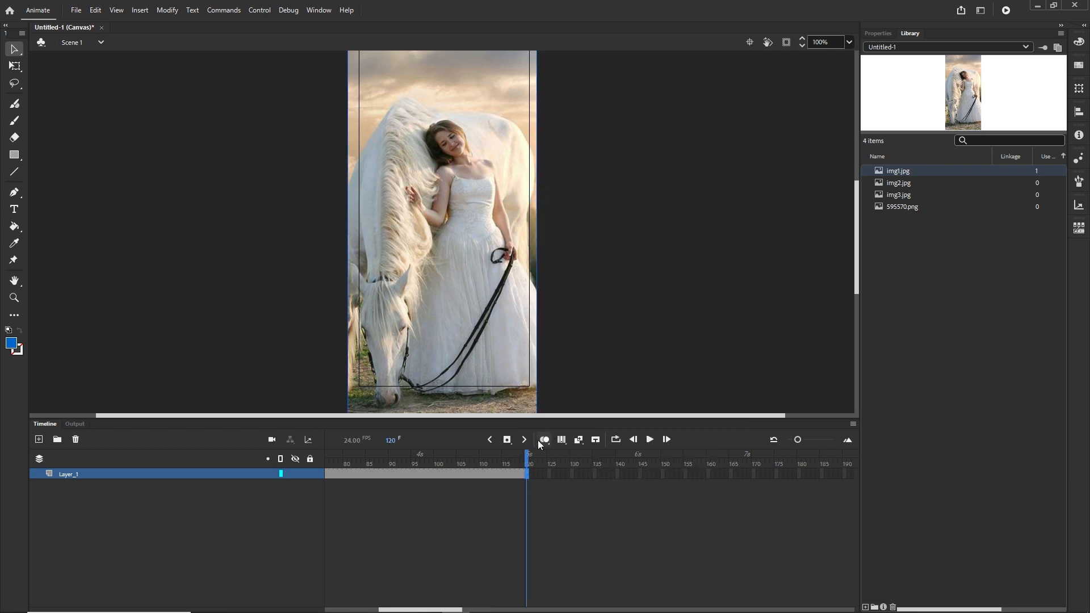
pyautogui.moveTo(528, 458); pyautogui.dragTo(285, 455)
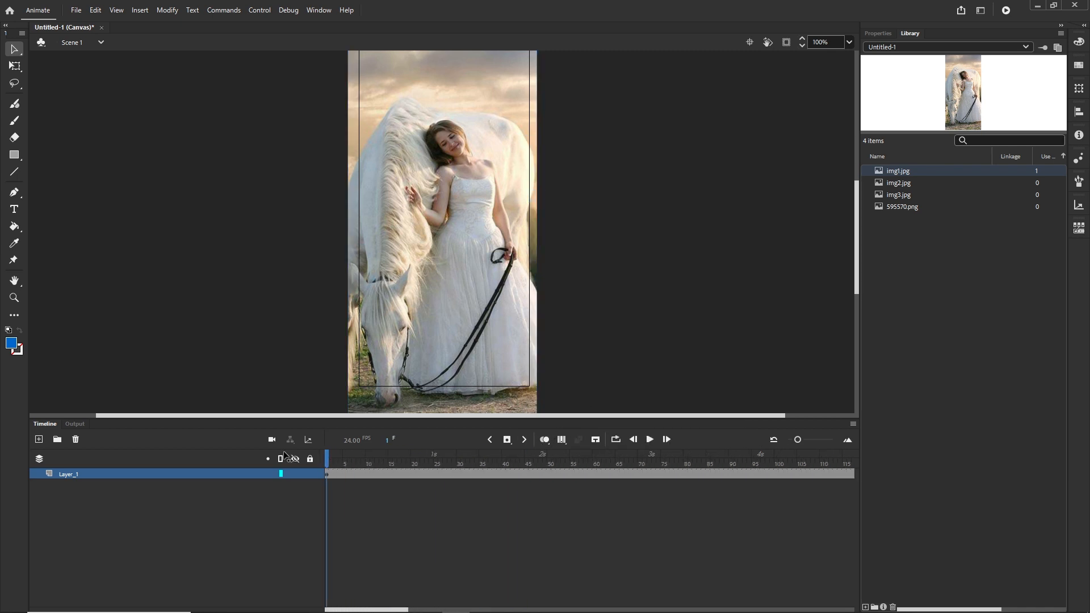
# Add a new layer above Layer_1 and pick the Classic Brush tool, showing its properties
pyautogui.click(37, 440)
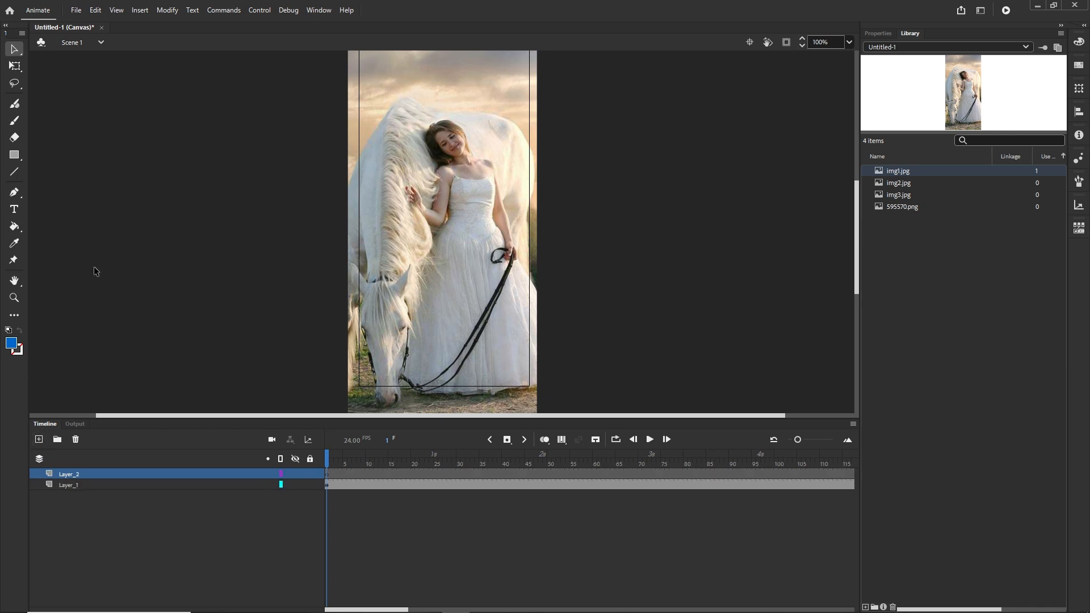
pyautogui.click(15, 121)
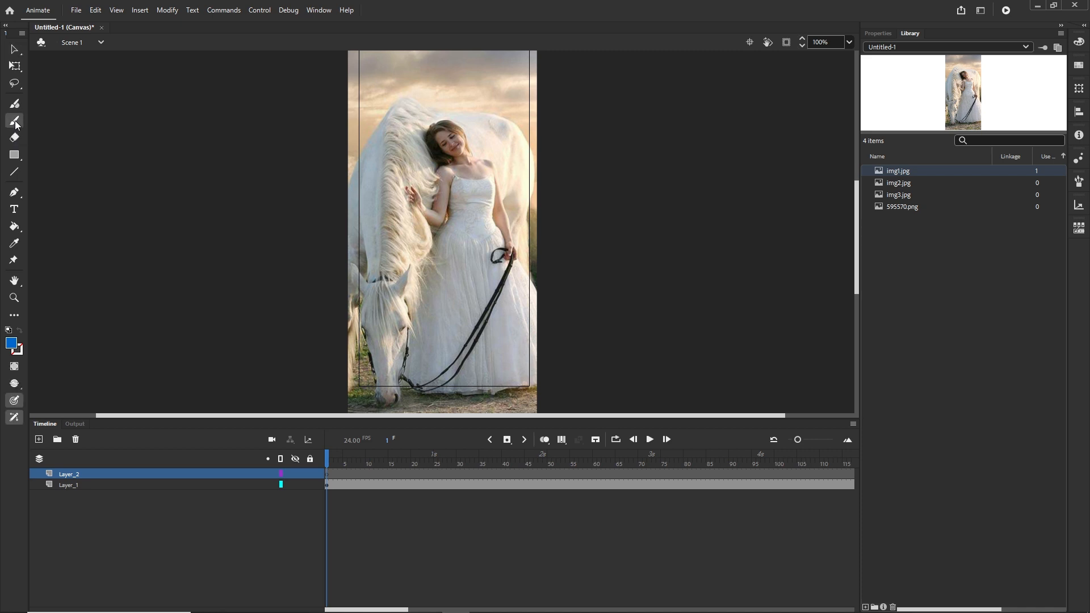
pyautogui.click(875, 33)
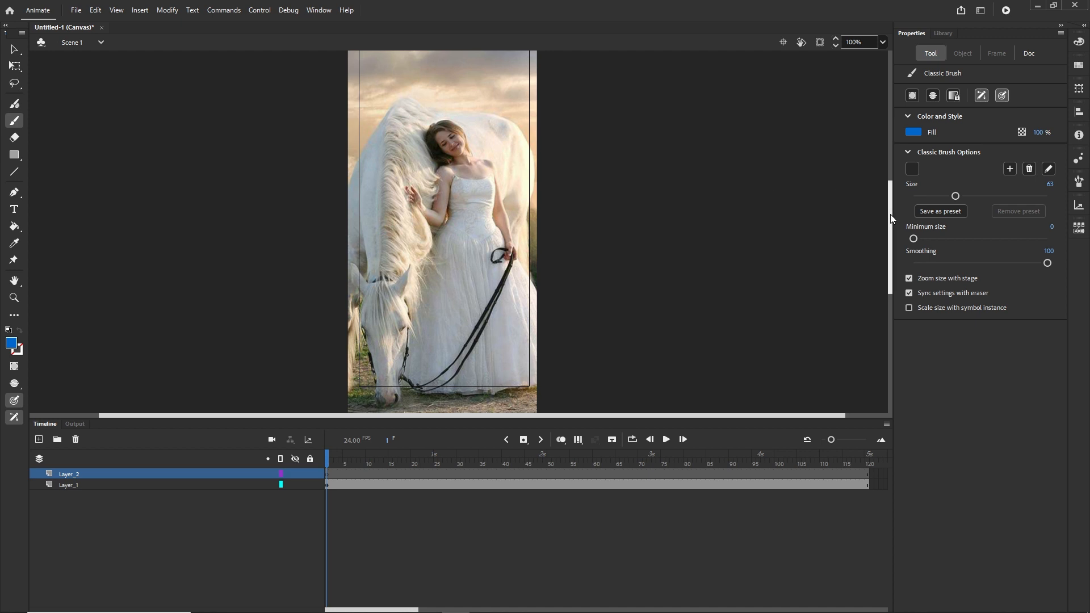
# Try a brush size of 110 with a stroke at the canvas's top-left corner, and undo that stroke
pyautogui.moveTo(890, 218); pyautogui.dragTo(890, 200)
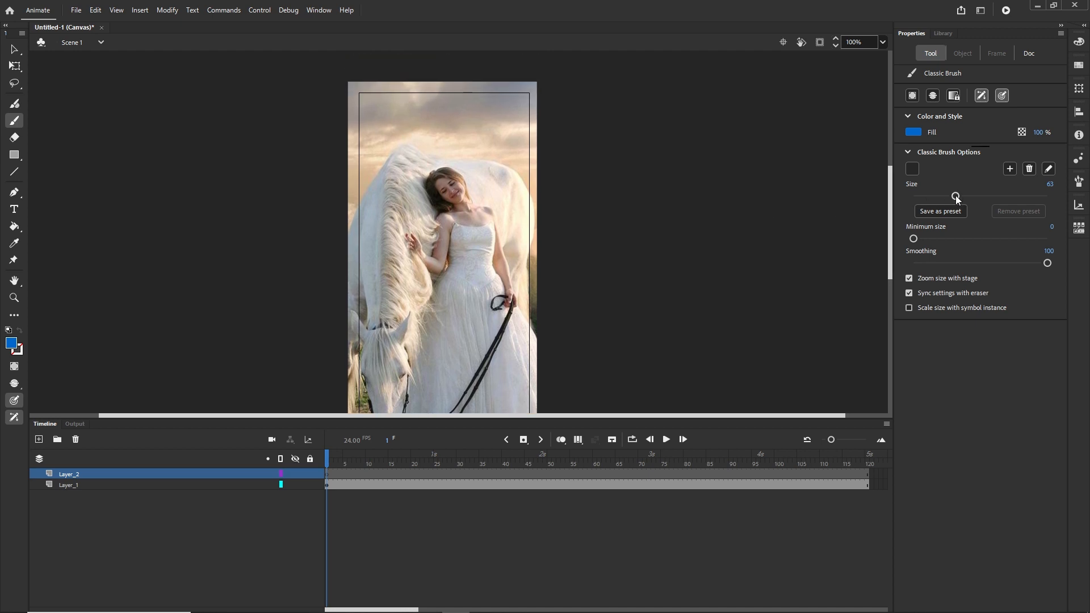
pyautogui.moveTo(957, 198); pyautogui.dragTo(987, 196)
pyautogui.moveTo(357, 113); pyautogui.dragTo(392, 113)
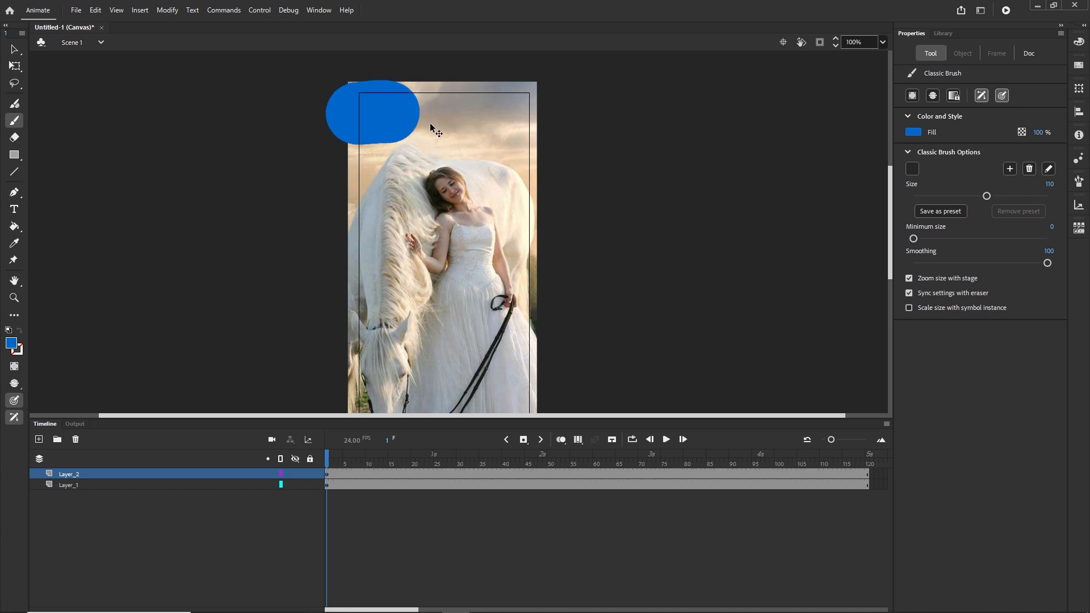
pyautogui.hotkey('ctrl', 'z')
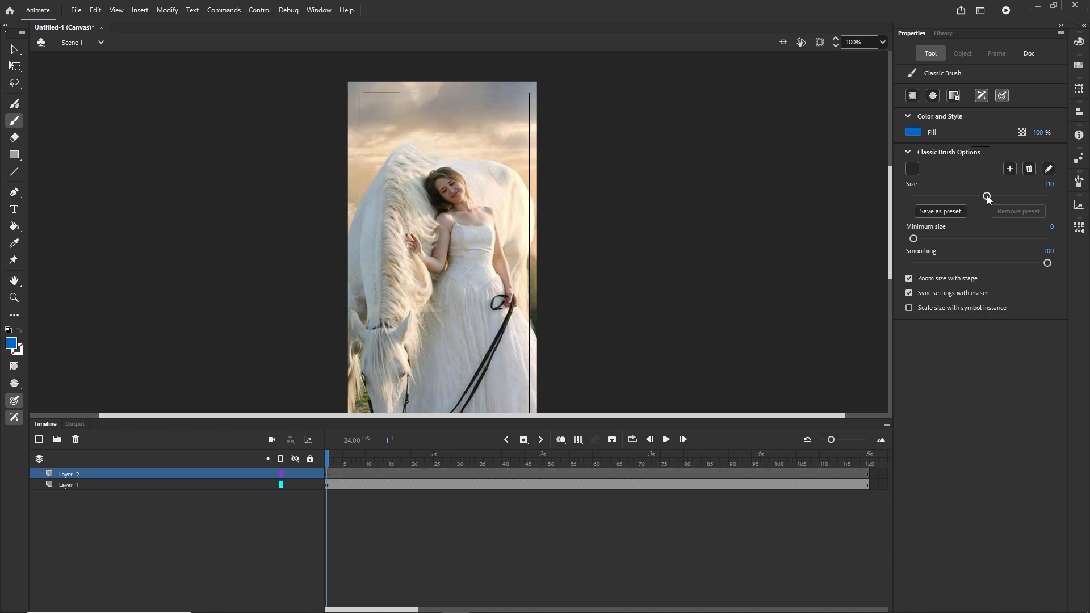
# Set the brush size to 73 and paint a short stroke at the canvas's top-left corner
pyautogui.moveTo(987, 196); pyautogui.dragTo(962, 196)
pyautogui.moveTo(336, 101); pyautogui.dragTo(374, 100)
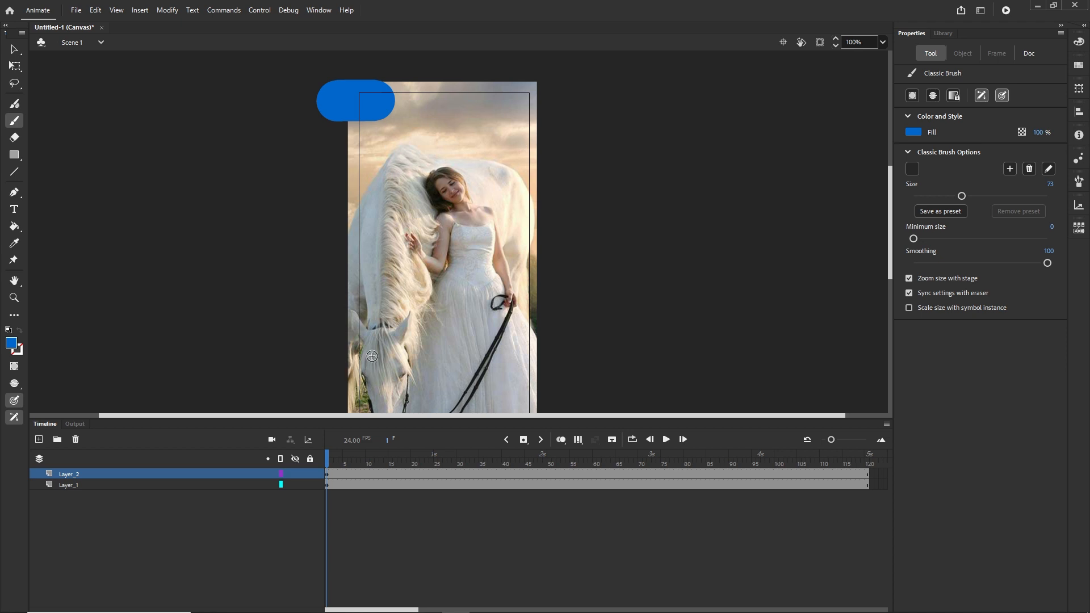
# Insert keyframes one after another, painting a further stroke on each, until the blue paint covers the whole canvas
pyautogui.press('F6')
pyautogui.moveTo(388, 102)
pyautogui.mouseDown()
pyautogui.moveTo(511, 105)
pyautogui.moveTo(518, 119)
pyautogui.moveTo(361, 137)
pyautogui.moveTo(383, 157)
pyautogui.moveTo(543, 158)
pyautogui.moveTo(460, 184)
pyautogui.moveTo(353, 186)
pyautogui.moveTo(351, 204)
pyautogui.mouseUp()
pyautogui.press('F6')
pyautogui.press('F6')
pyautogui.press('F6')
pyautogui.press('F6')
pyautogui.press('F6')
pyautogui.press('F6')
pyautogui.press('F6')
pyautogui.press('F6')
pyautogui.press('F6')
pyautogui.press('F6')
pyautogui.press('F6')
pyautogui.press('F6')
pyautogui.press('F6')
pyautogui.press('F6')
pyautogui.press('F6')
pyautogui.press('F6')
pyautogui.press('F6')
pyautogui.press('F6')
pyautogui.press('F6')
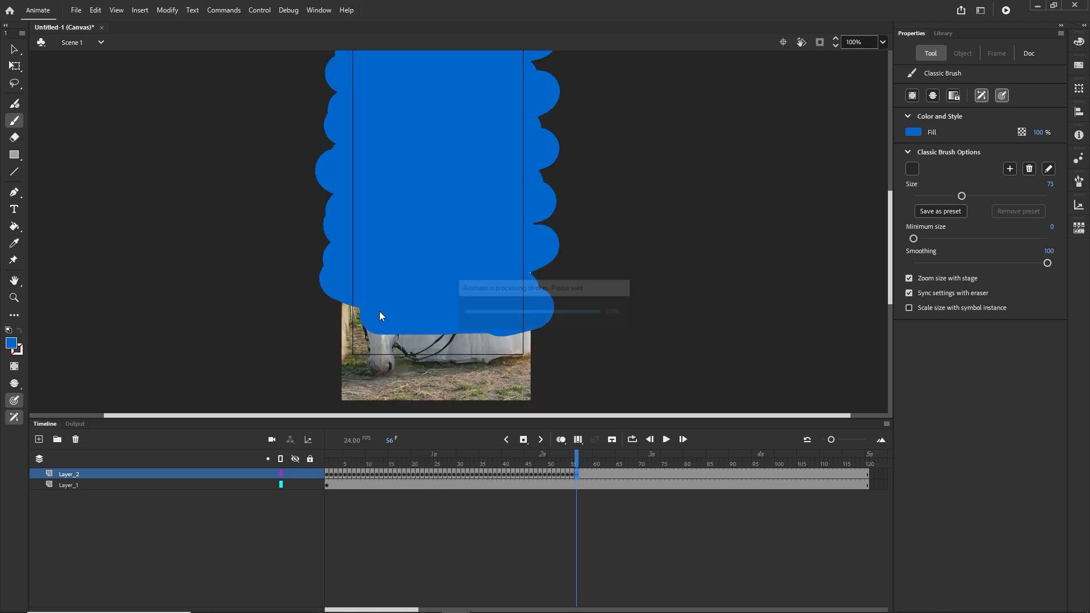
pyautogui.press('F6')
pyautogui.press('F6')
pyautogui.moveTo(362, 309)
pyautogui.mouseDown()
pyautogui.moveTo(336, 320)
pyautogui.moveTo(364, 339)
pyautogui.moveTo(529, 341)
pyautogui.mouseUp()
pyautogui.press('F6')
pyautogui.press('F6')
pyautogui.press('F6')
pyautogui.press('F6')
pyautogui.press('F6')
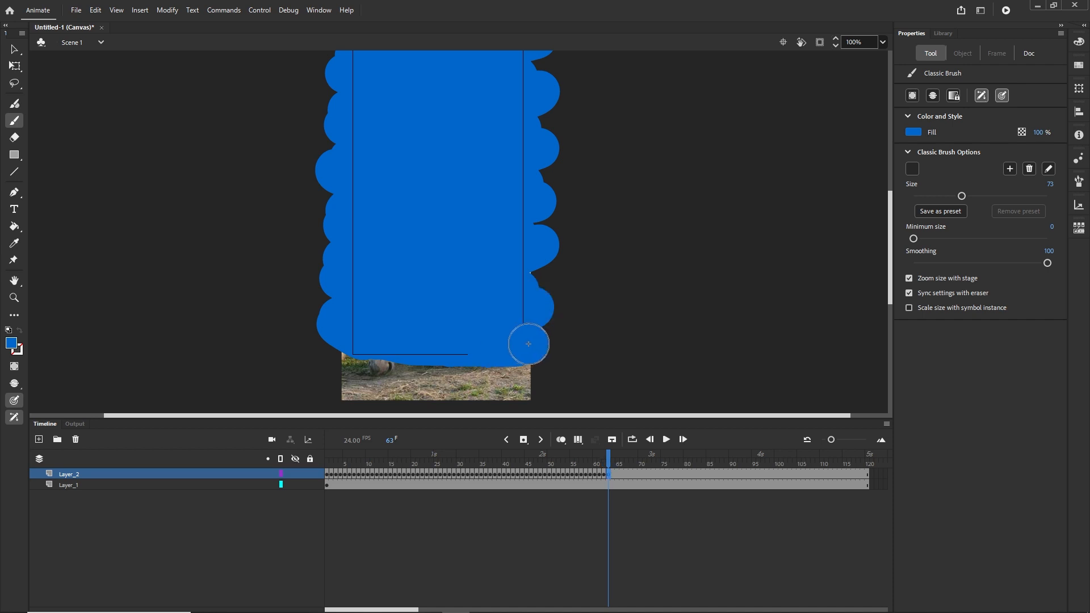
# Rename Layer_1 to img1
pyautogui.moveTo(610, 461)
pyautogui.mouseDown()
pyautogui.moveTo(405, 461)
pyautogui.moveTo(328, 446)
pyautogui.moveTo(526, 446)
pyautogui.mouseUp()
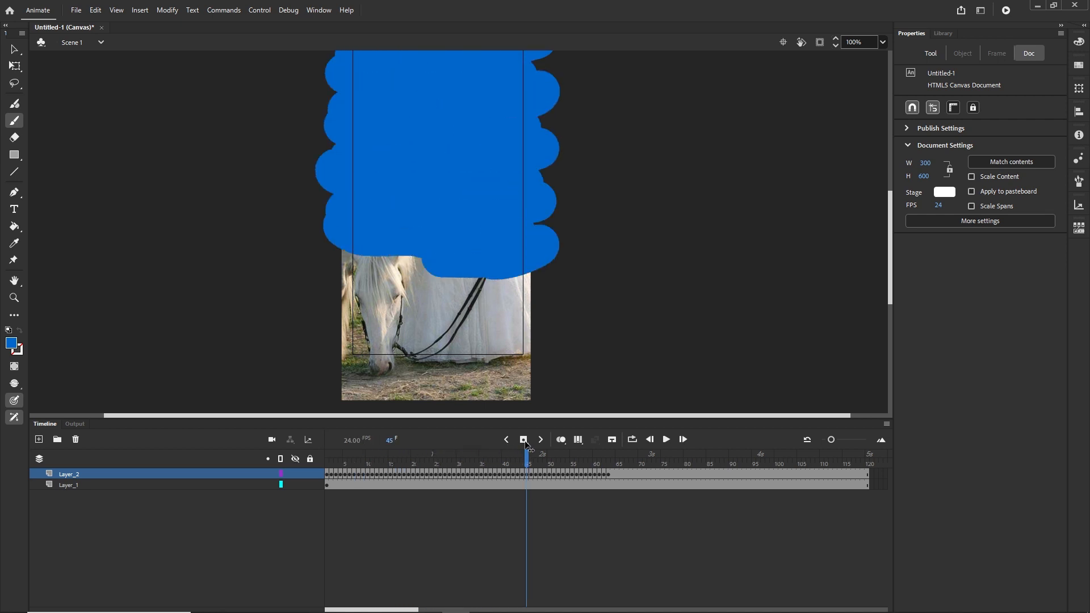
pyautogui.click(66, 475)
pyautogui.click(70, 484)
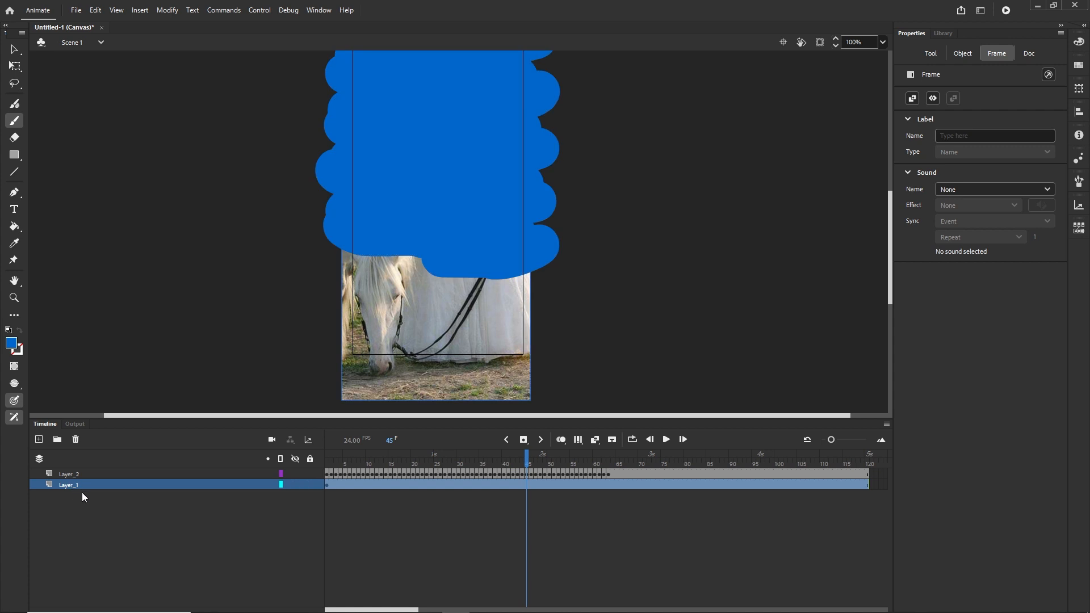
pyautogui.doubleClick(70, 486)
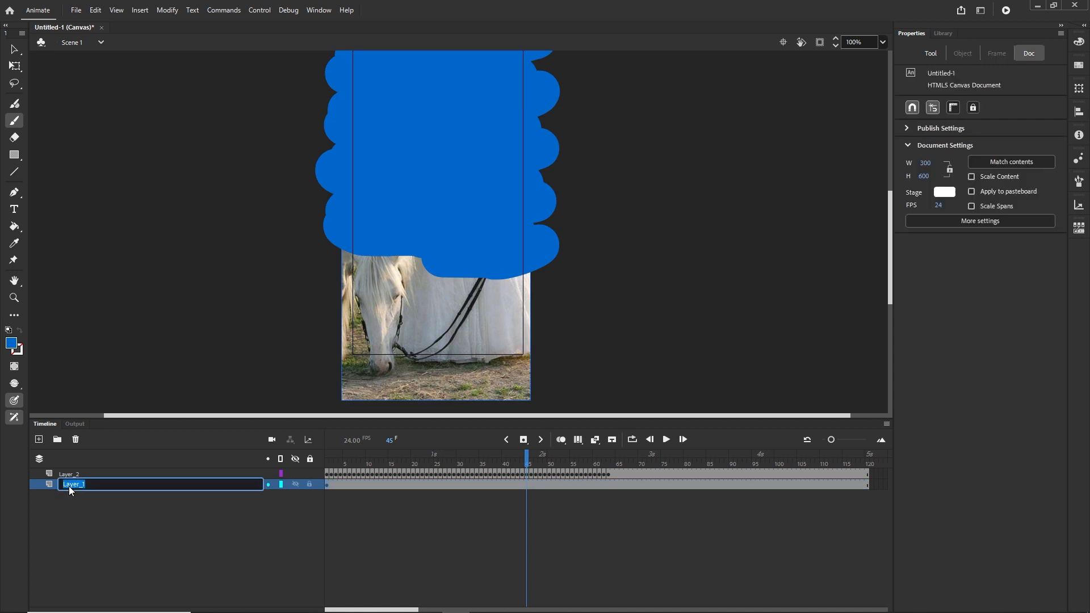
pyautogui.write('l')
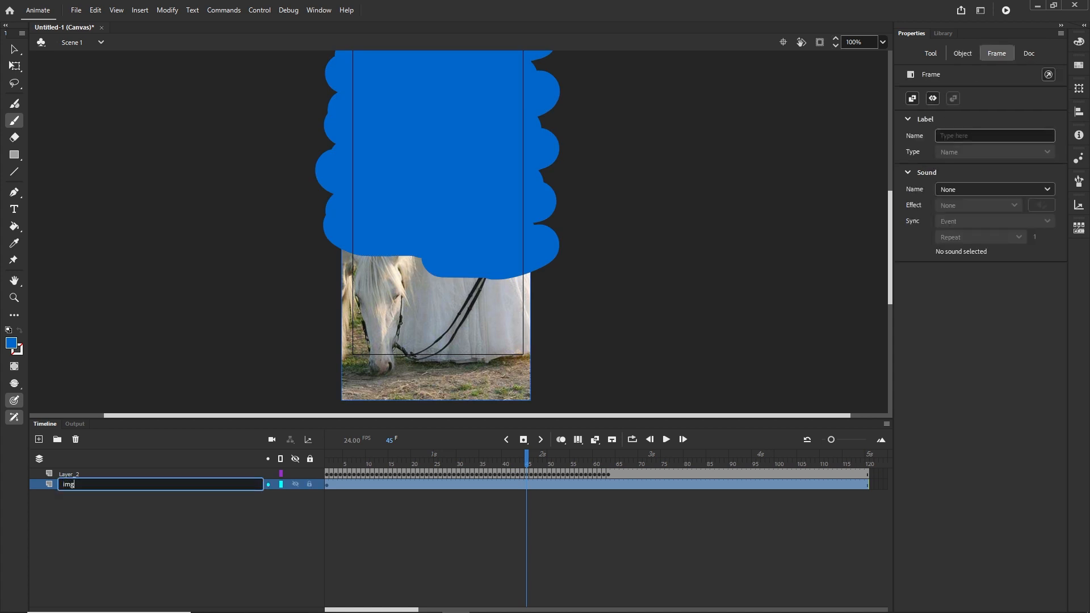
pyautogui.click(57, 524)
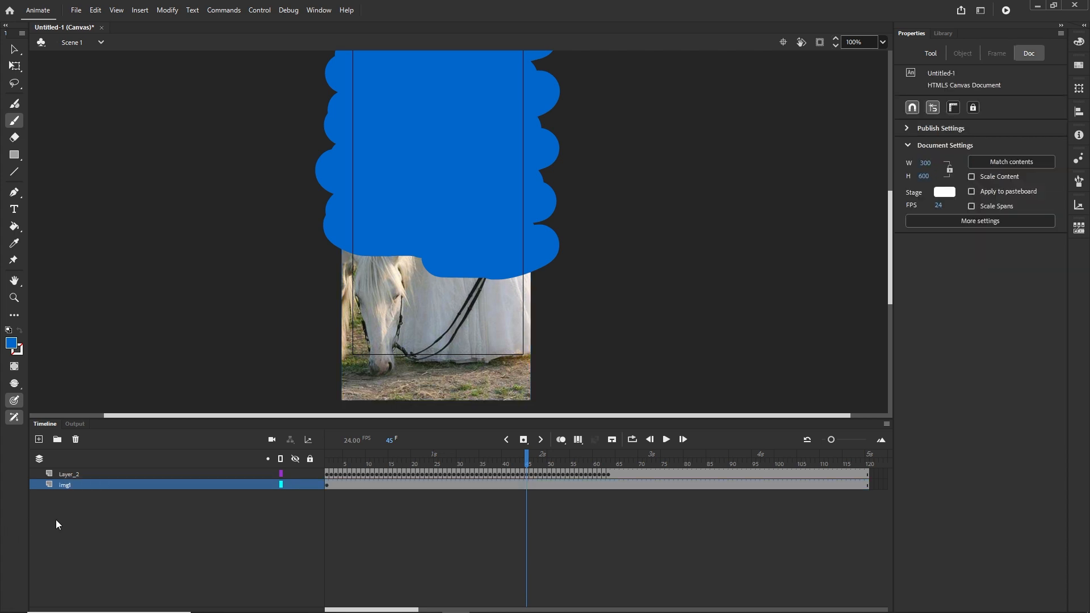
# Rename Layer_2 to mask1
pyautogui.click(70, 473)
pyautogui.doubleClick(69, 473)
pyautogui.write('mask1')
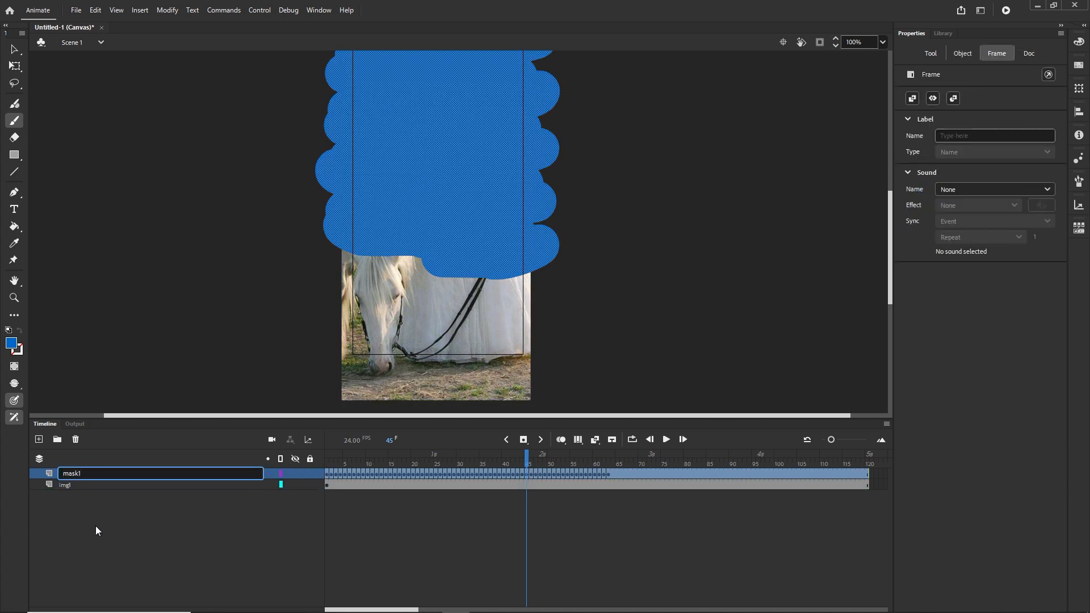
pyautogui.click(104, 526)
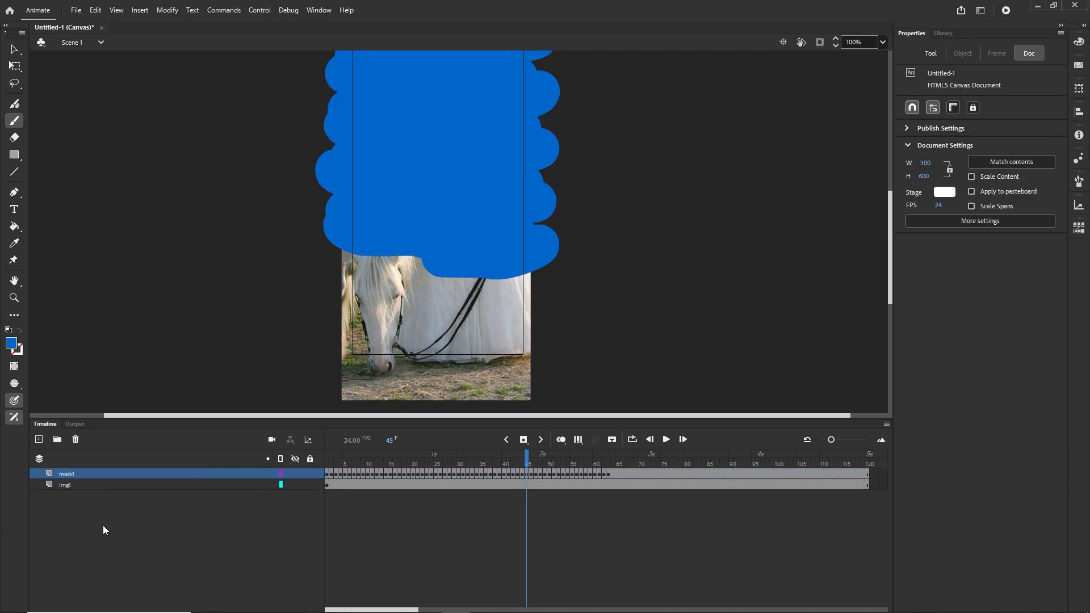
# Turn mask1 into a mask layer over img1 and scrub the timeline to check the painted reveal
pyautogui.rightClick(66, 478)
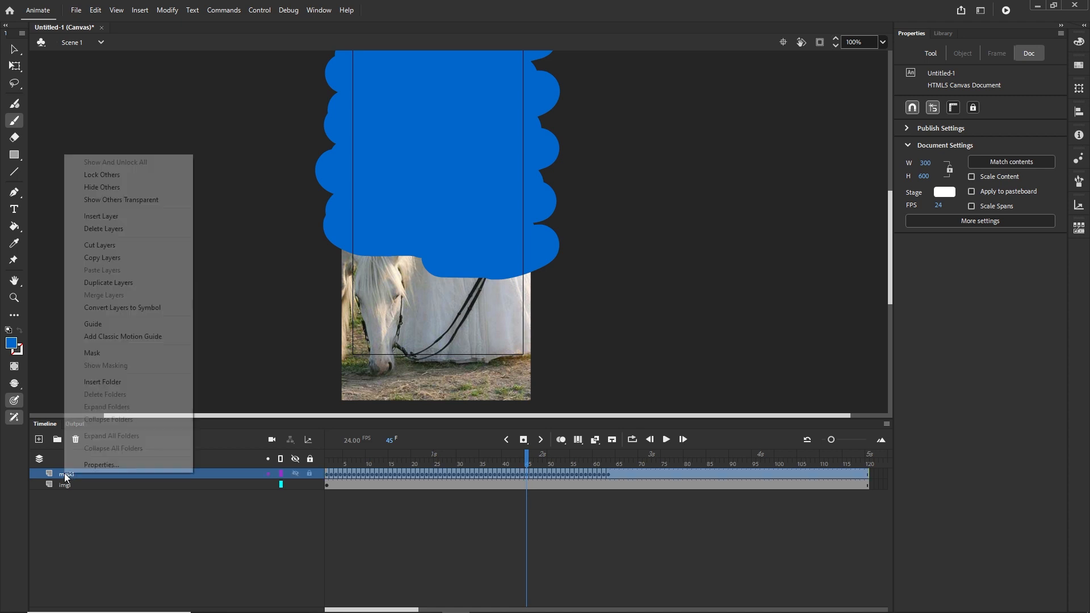
pyautogui.click(93, 354)
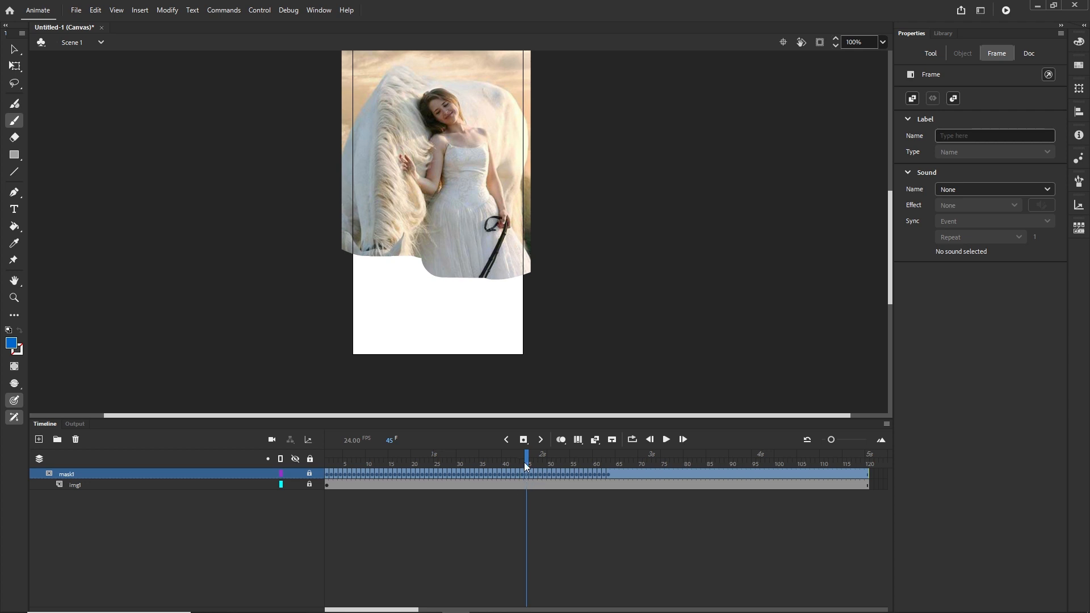
pyautogui.moveTo(524, 462); pyautogui.dragTo(385, 461)
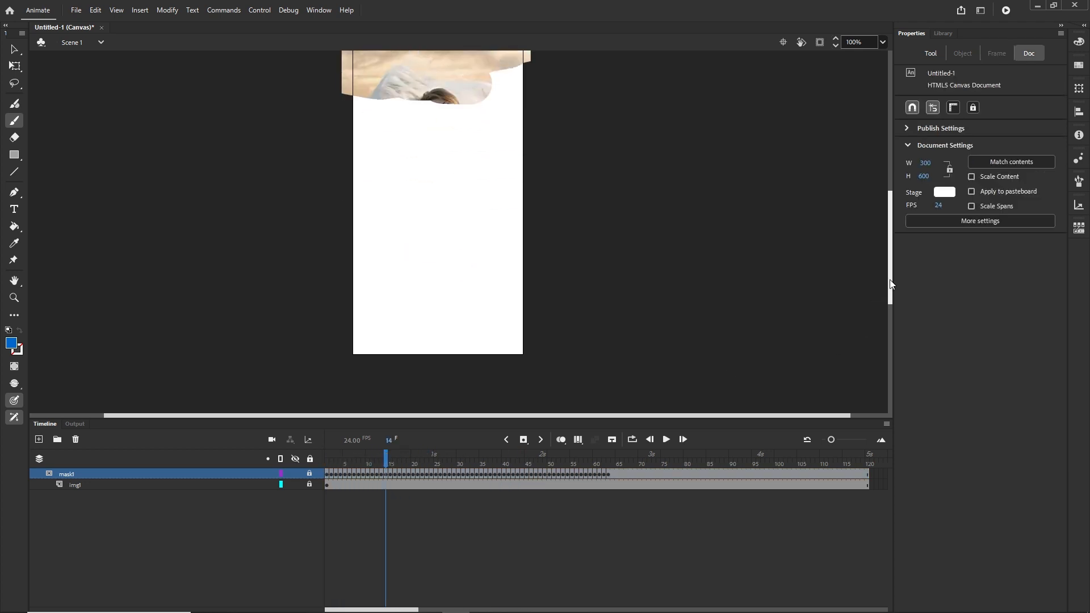
pyautogui.moveTo(891, 280); pyautogui.dragTo(892, 259)
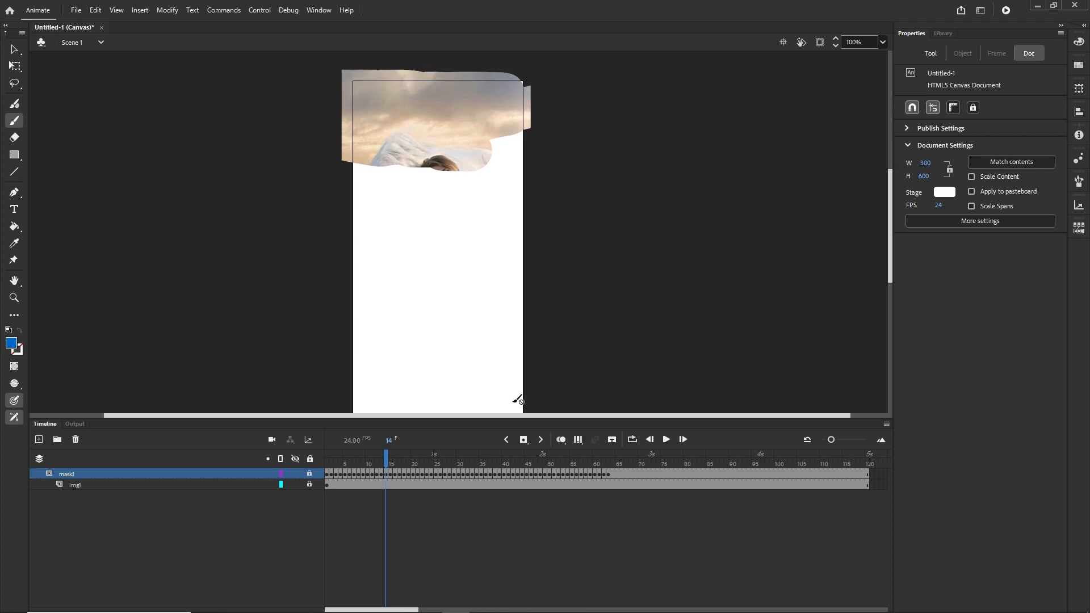
pyautogui.moveTo(388, 463); pyautogui.dragTo(328, 462)
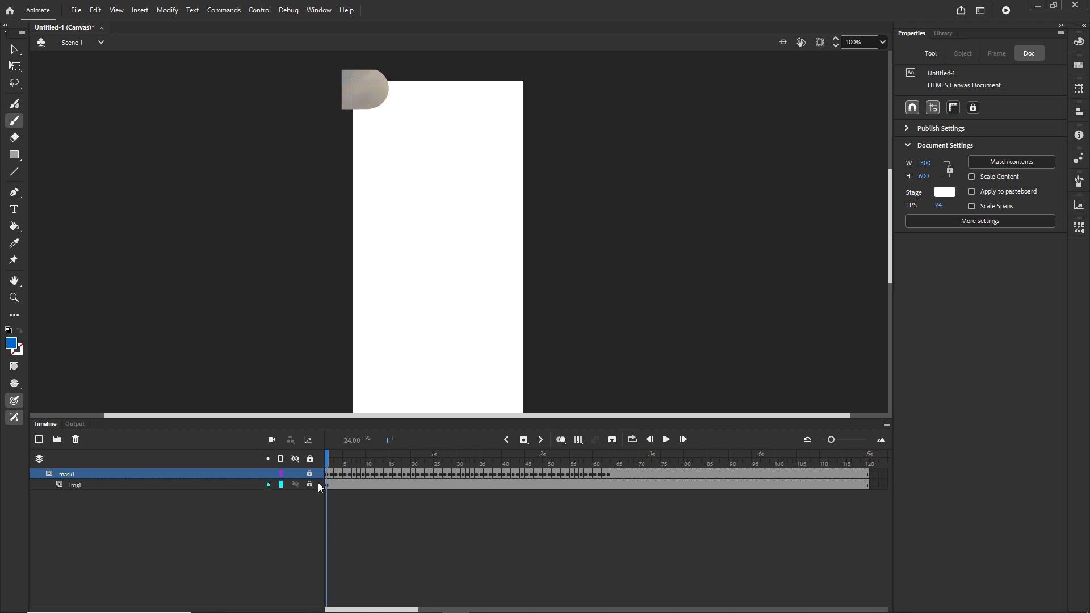
pyautogui.moveTo(334, 459); pyautogui.dragTo(480, 451)
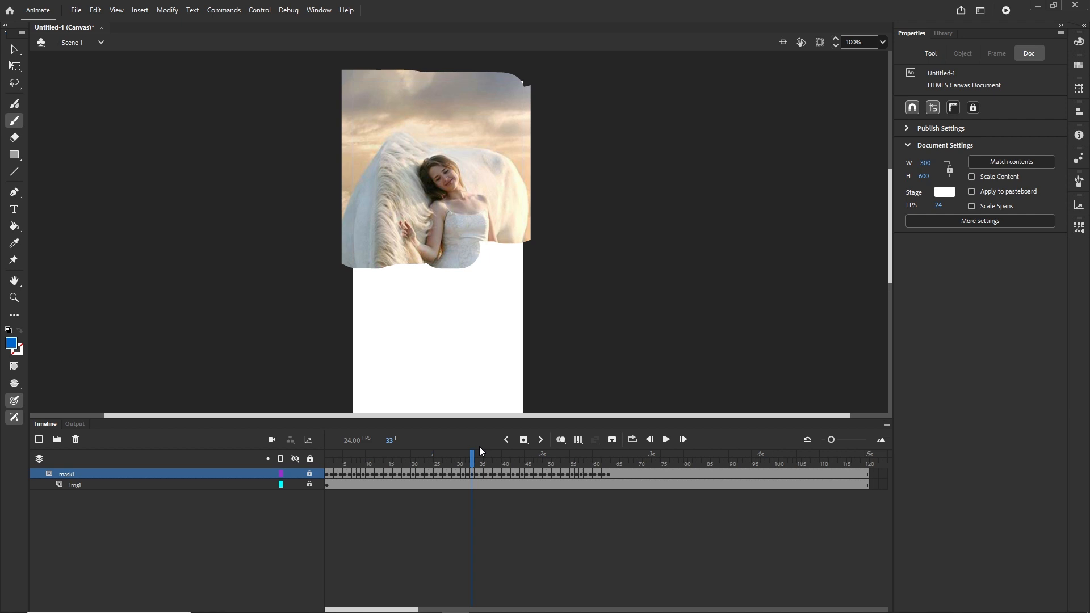
# Test the movie in the browser and return to the timeline
pyautogui.hotkey('ctrl', 'Return')
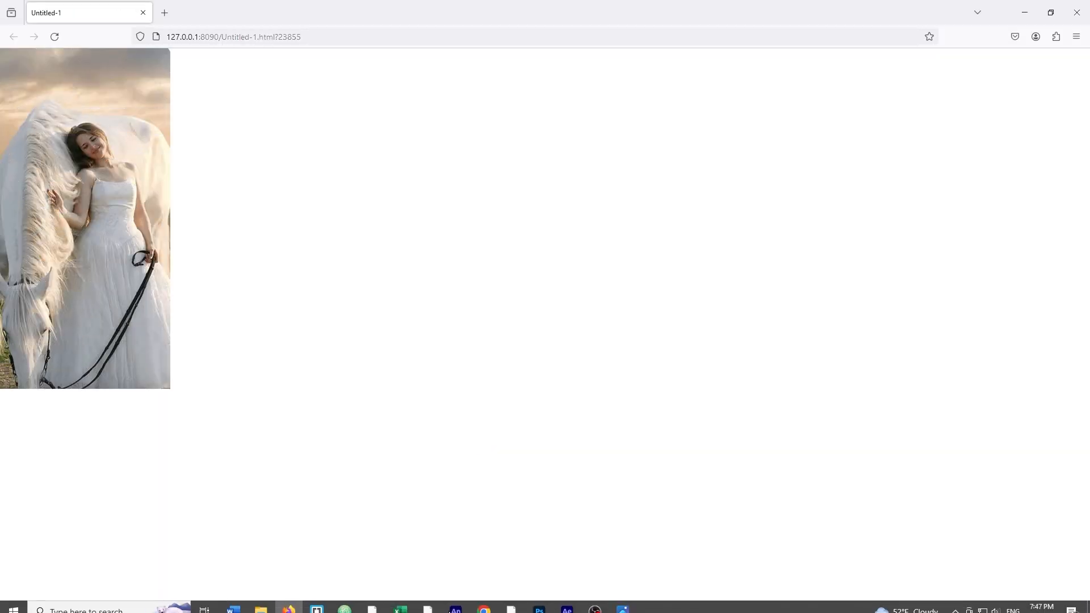
pyautogui.click(429, 602)
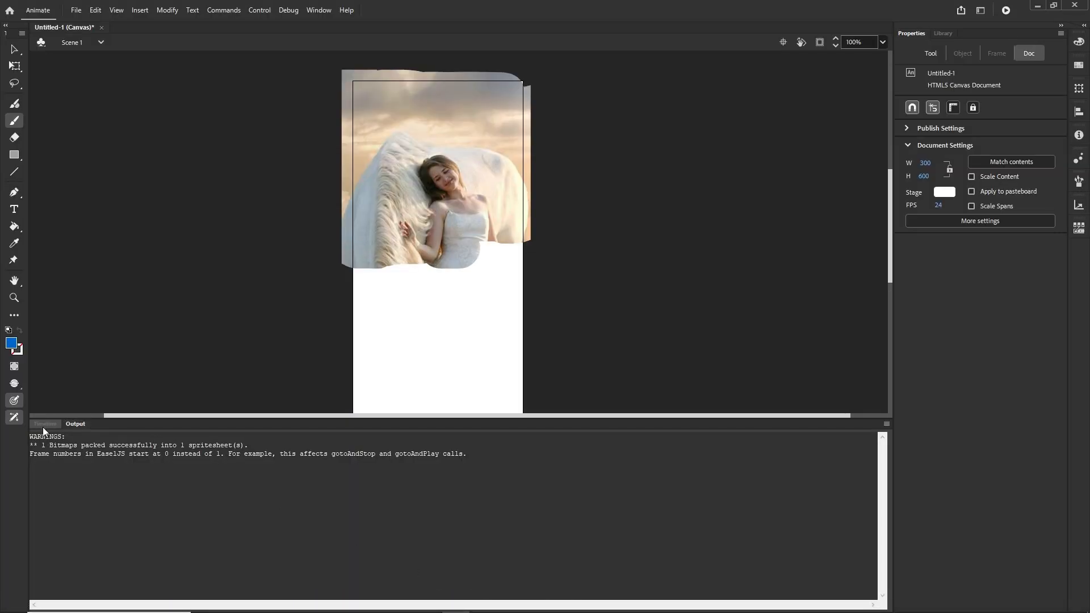
pyautogui.click(44, 424)
# Scrub through the reveal frames and test the movie in the browser once more
pyautogui.moveTo(469, 458); pyautogui.dragTo(494, 476)
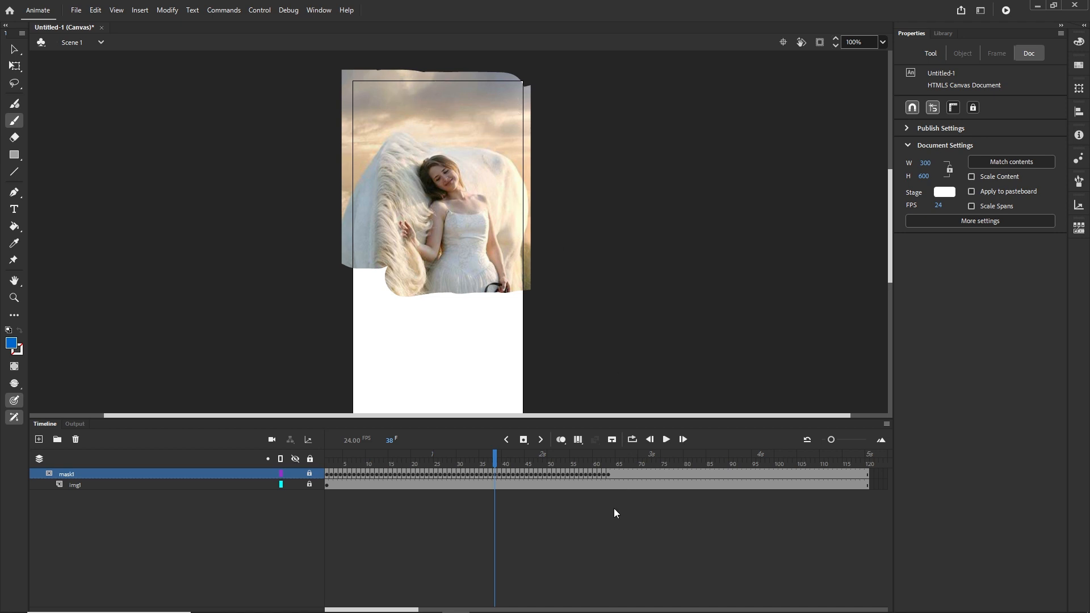
pyautogui.click(608, 473)
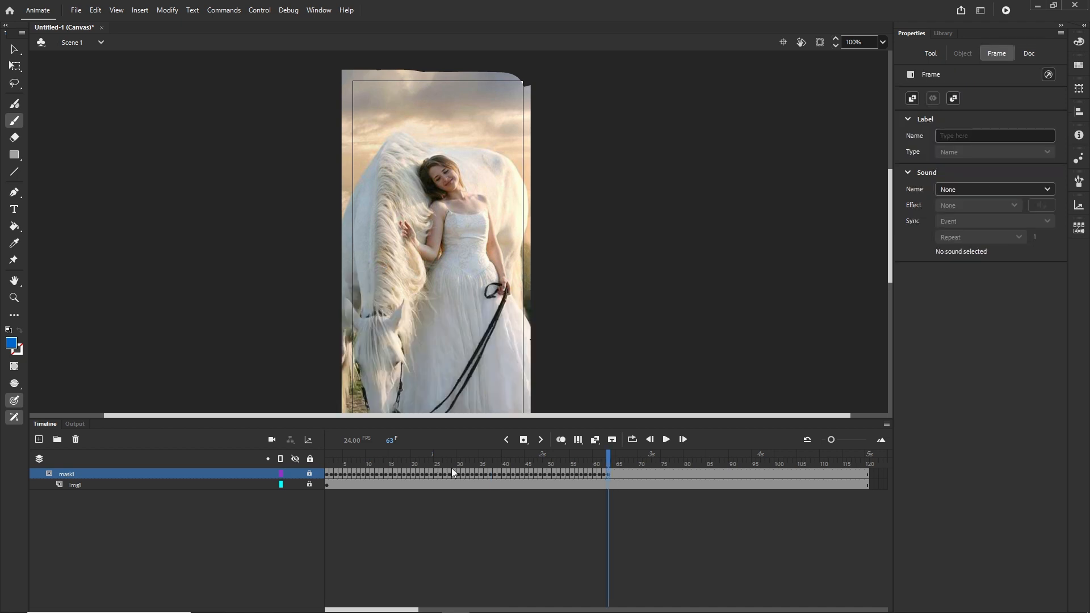
pyautogui.keyDown('shift'); pyautogui.click(327, 474); pyautogui.keyUp('shift')
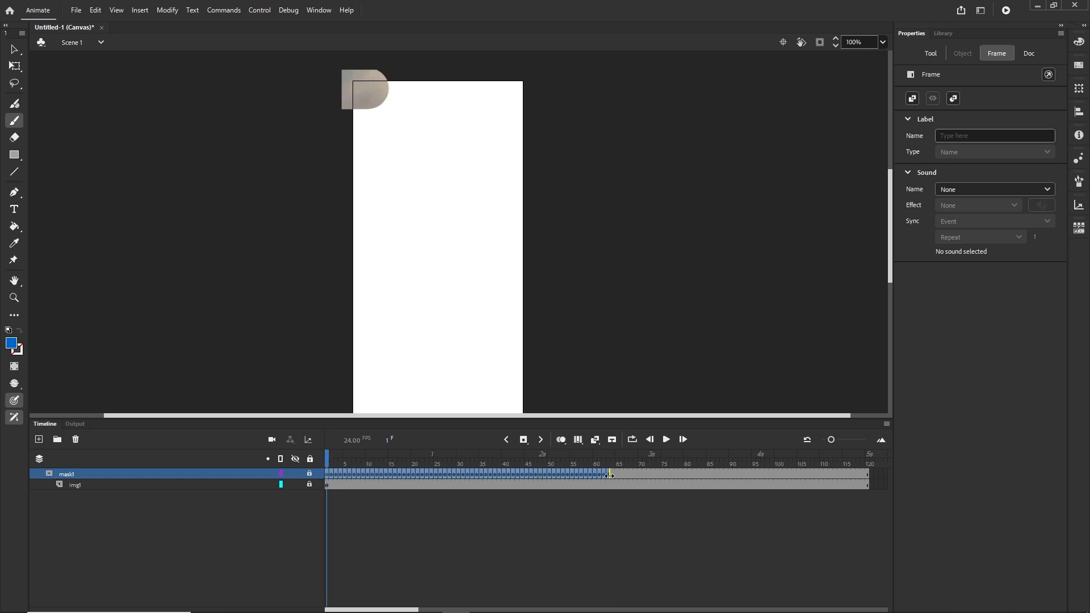
pyautogui.keyDown('shift'); pyautogui.click(822, 476); pyautogui.keyUp('shift')
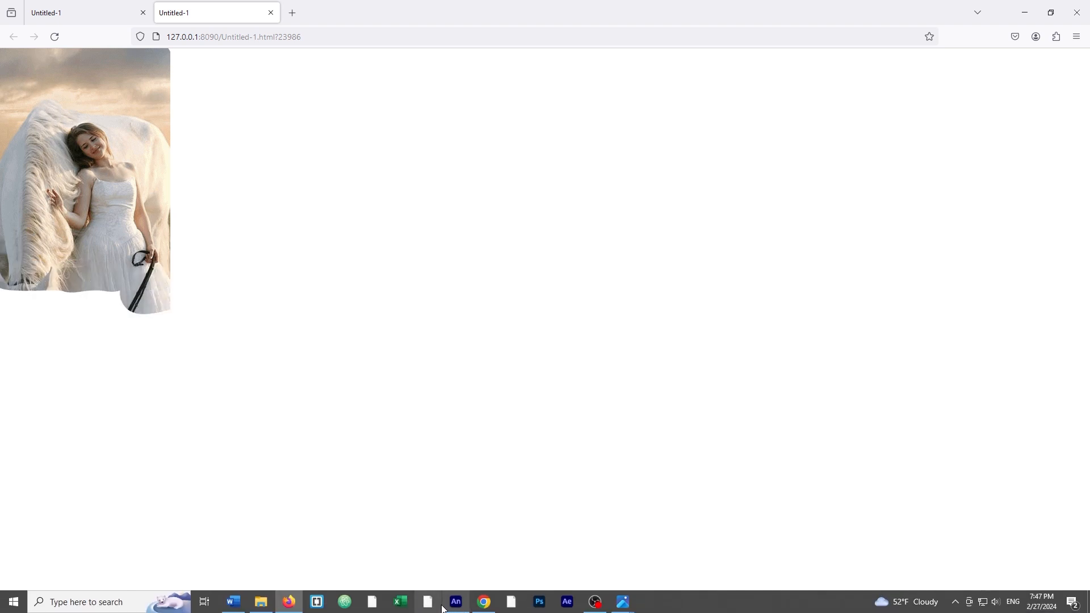
pyautogui.click(461, 605)
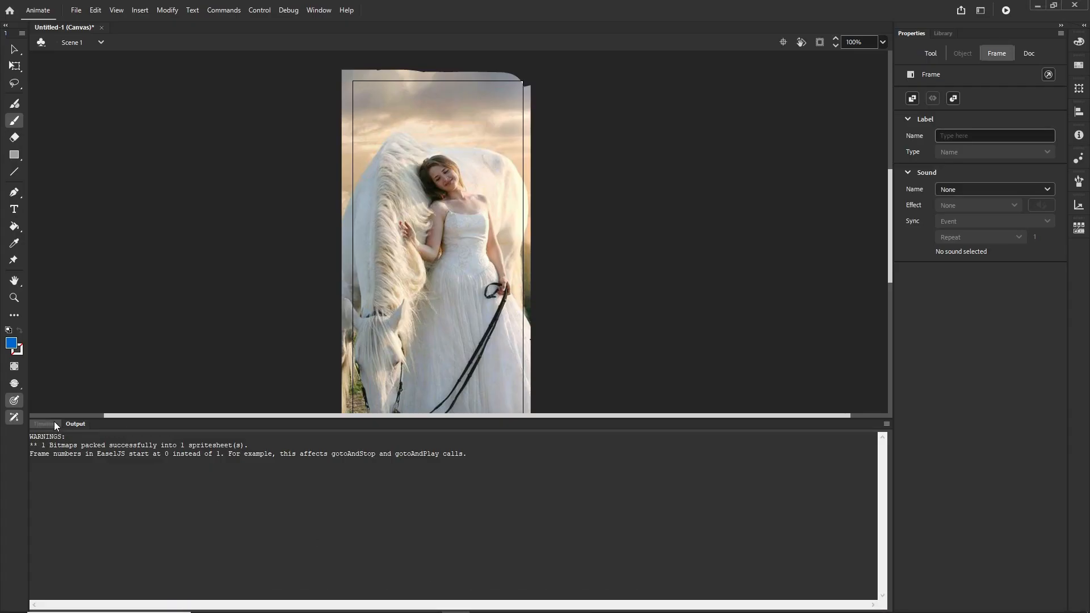
pyautogui.click(45, 425)
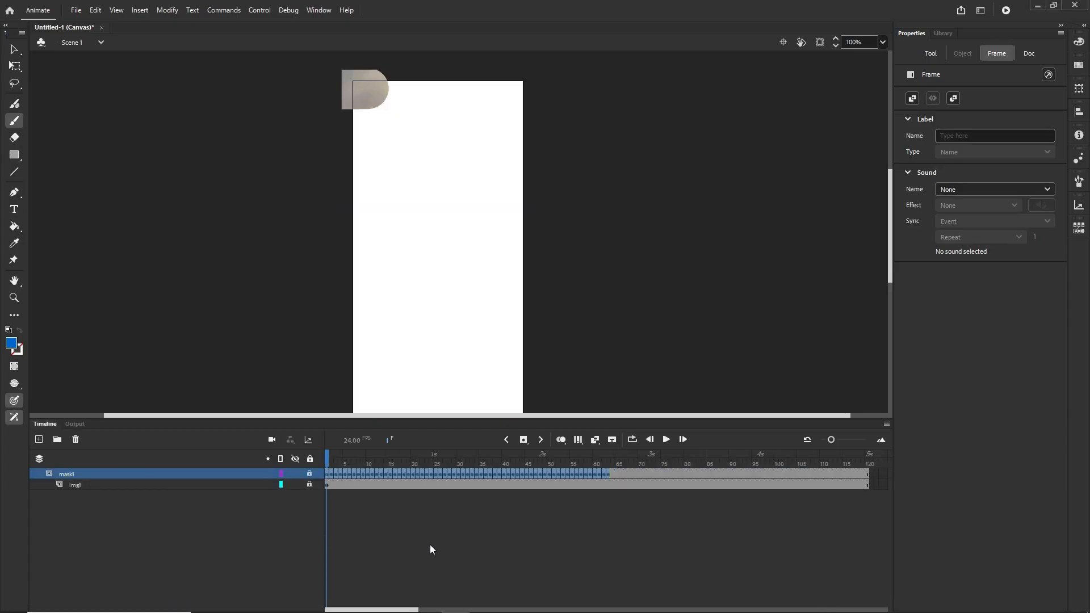
pyautogui.click(431, 545)
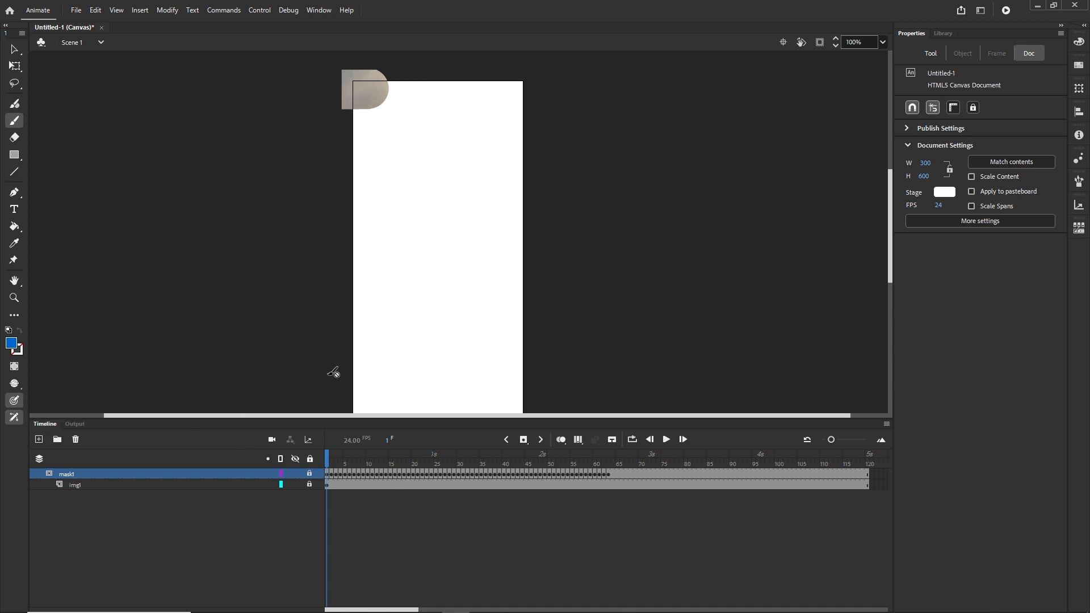
# Add a new layer and place the paintbrush image 595570.png from the library onto the stage
pyautogui.click(40, 444)
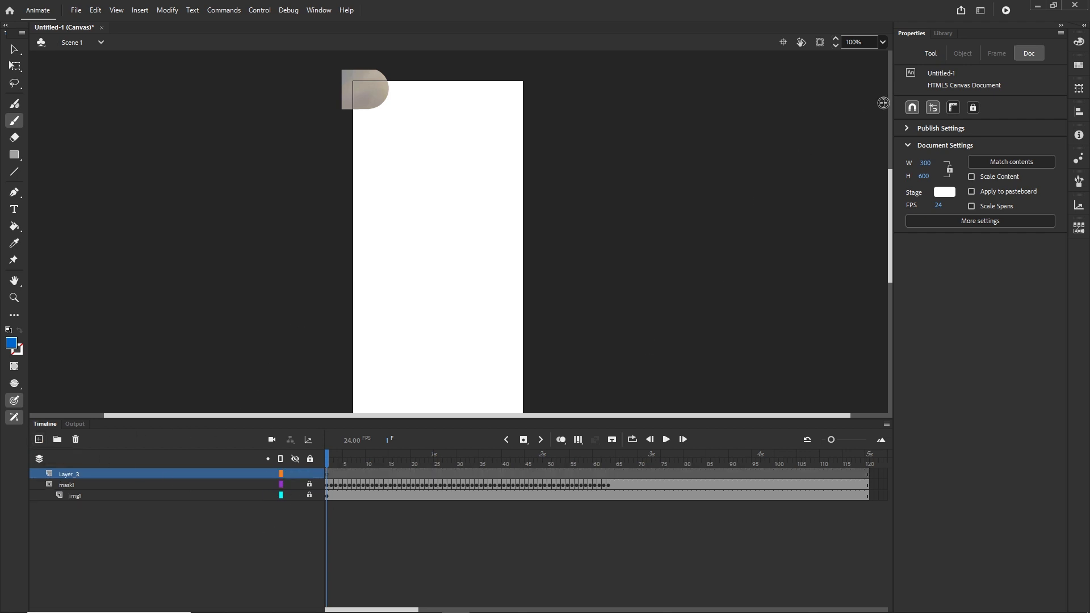
pyautogui.click(942, 34)
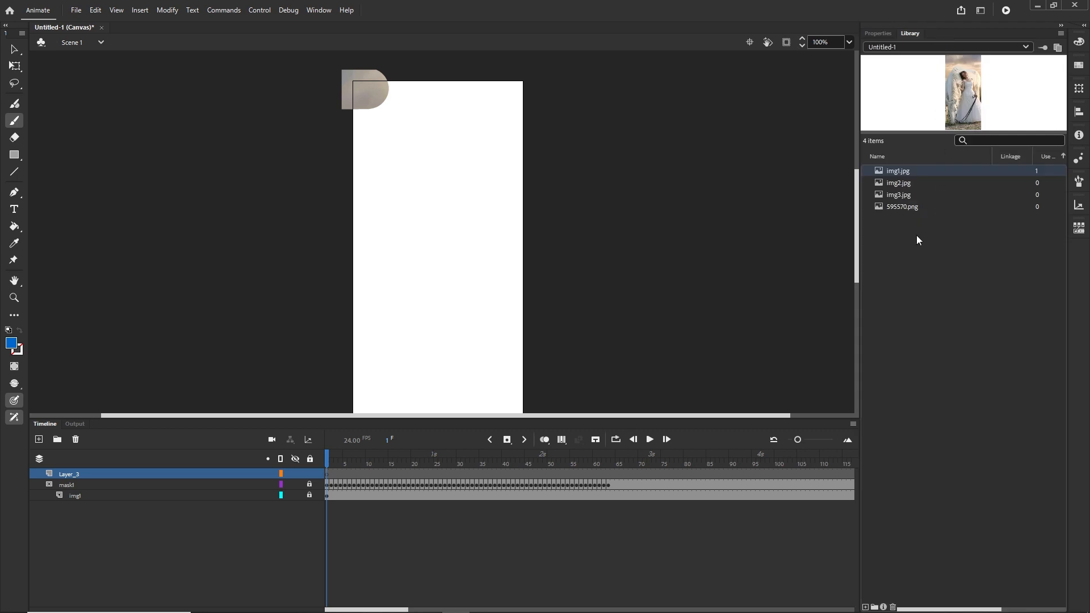
pyautogui.click(900, 209)
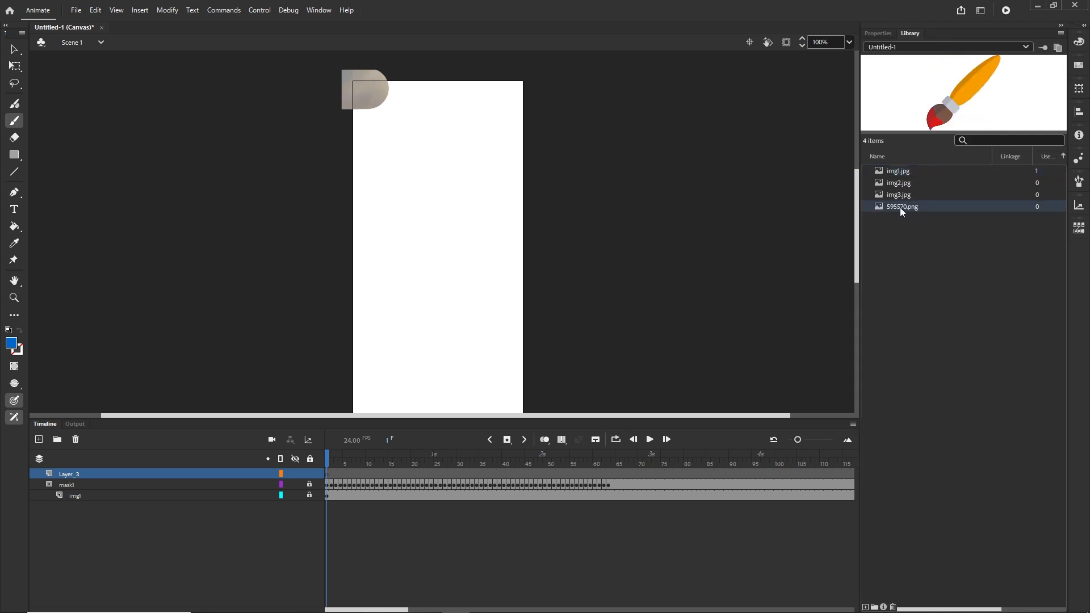
pyautogui.moveTo(608, 207)
pyautogui.mouseDown()
pyautogui.moveTo(373, 210)
pyautogui.moveTo(430, 227)
pyautogui.mouseUp()
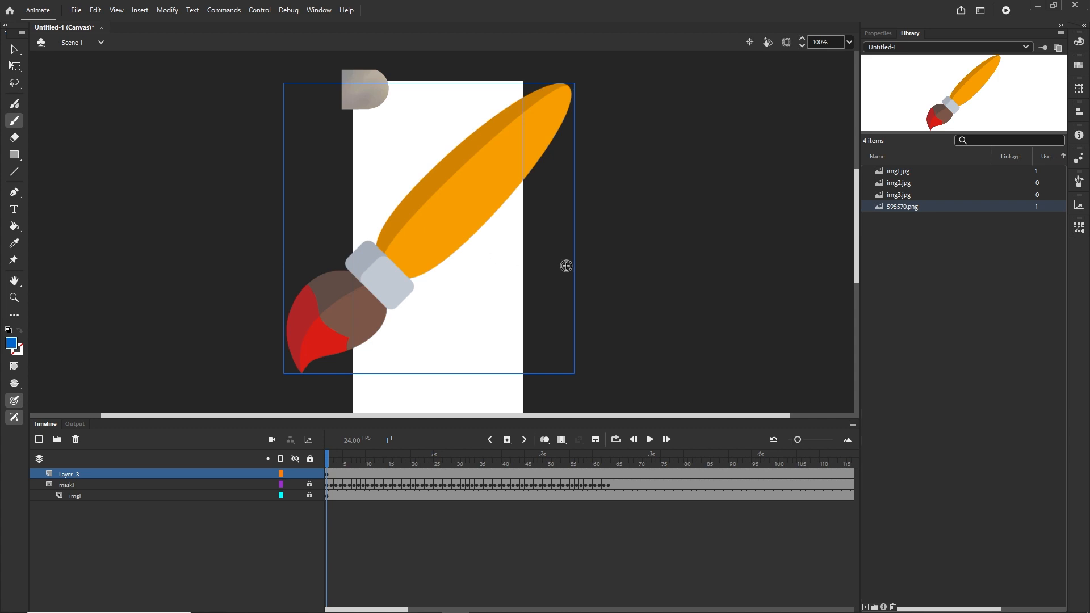
# Convert the paintbrush image on the stage into a Movie Clip symbol named brush
pyautogui.click(14, 49)
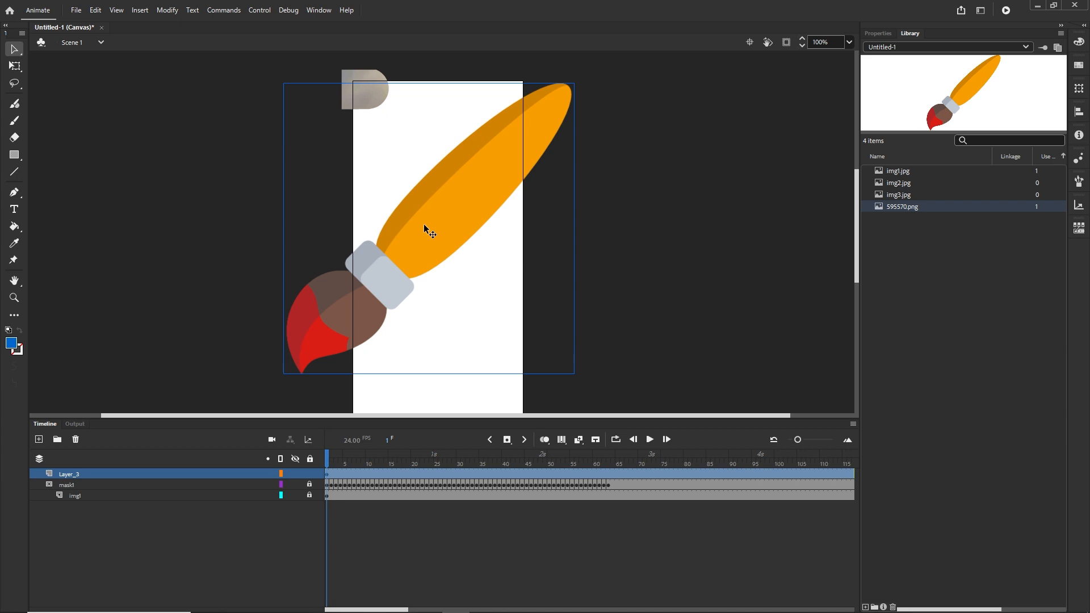
pyautogui.click(725, 262)
pyautogui.click(453, 228)
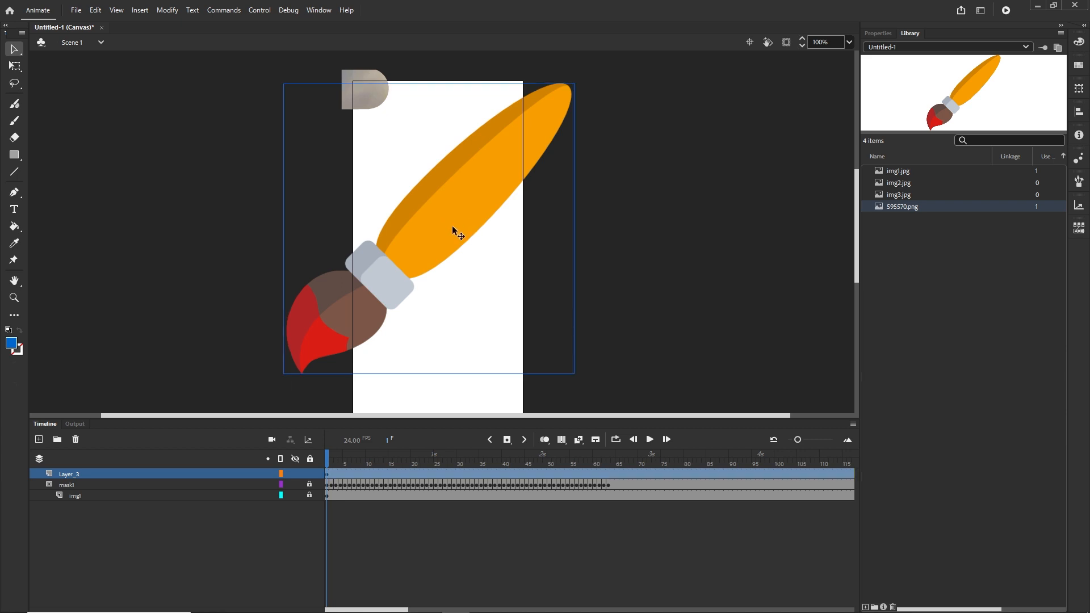
pyautogui.click(167, 10)
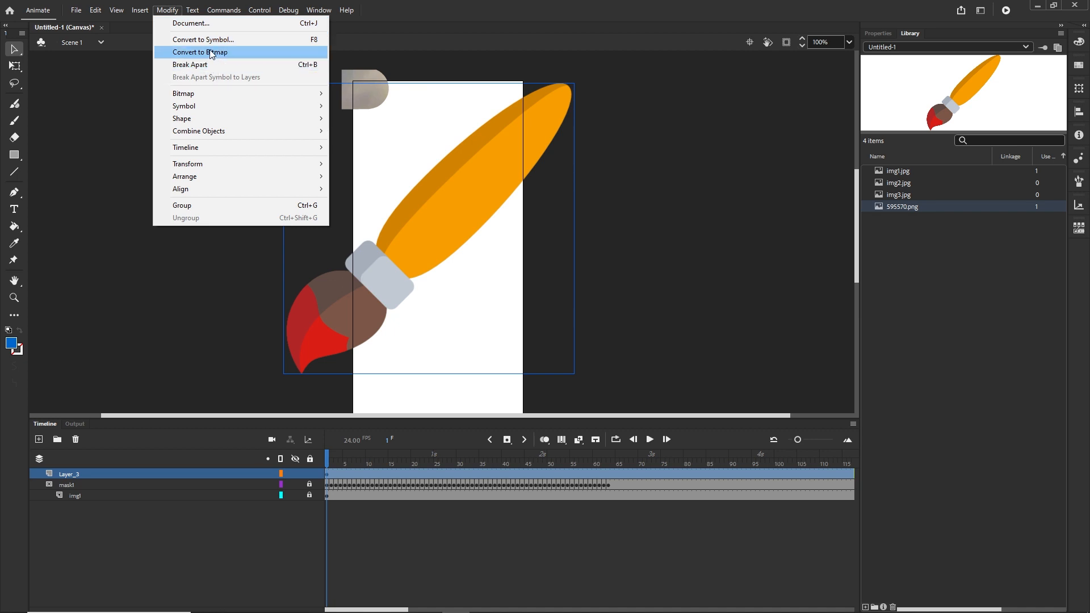
pyautogui.click(300, 40)
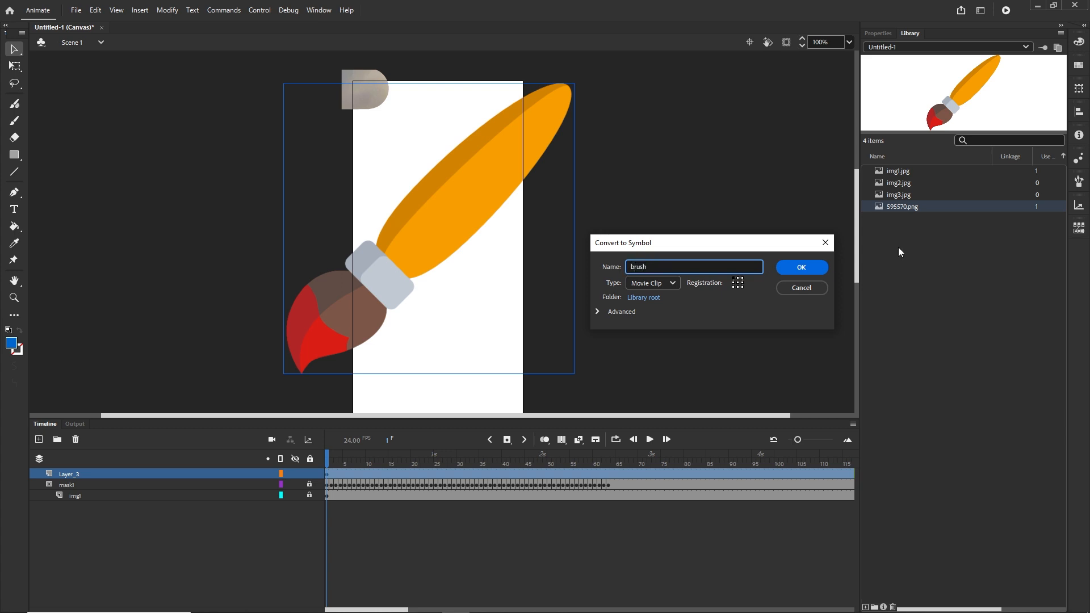
pyautogui.click(646, 285)
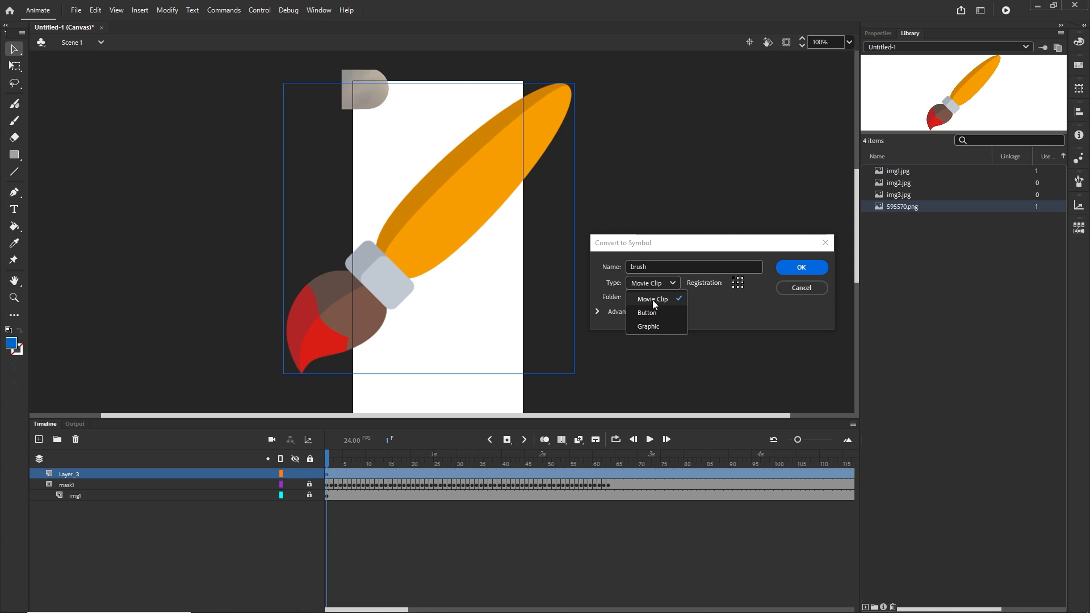
pyautogui.click(652, 298)
pyautogui.click(809, 271)
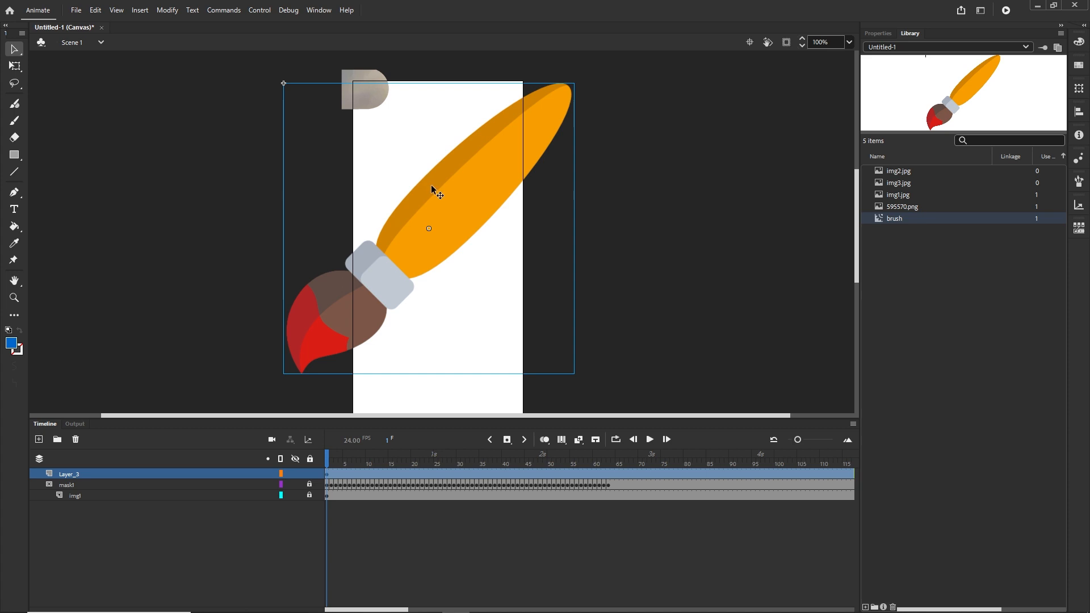
# Scale the brush symbol down with the Free Transform tool
pyautogui.press('q')
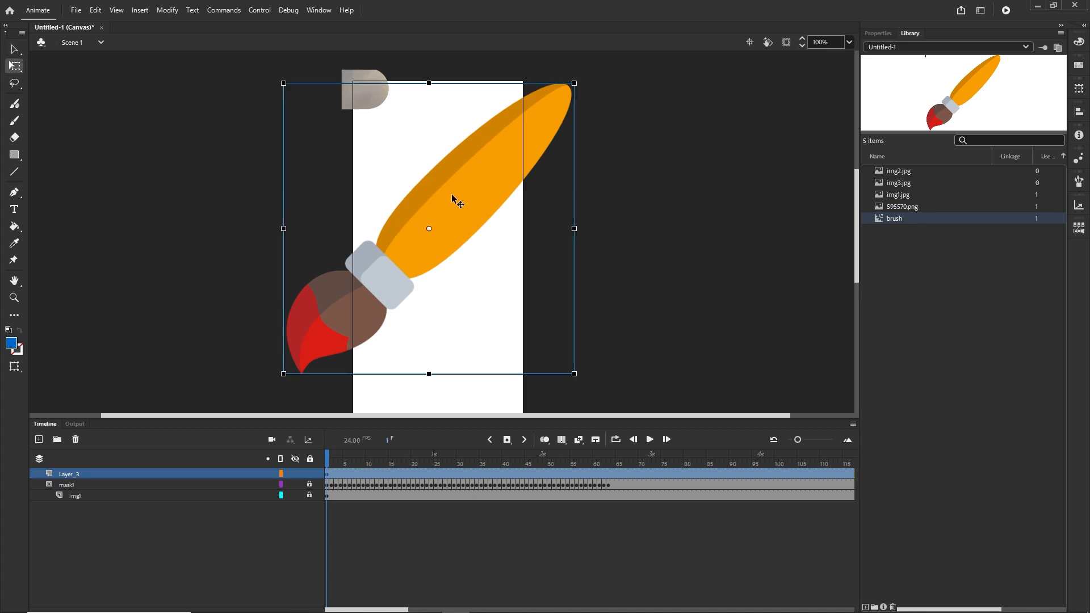
pyautogui.click(22, 69)
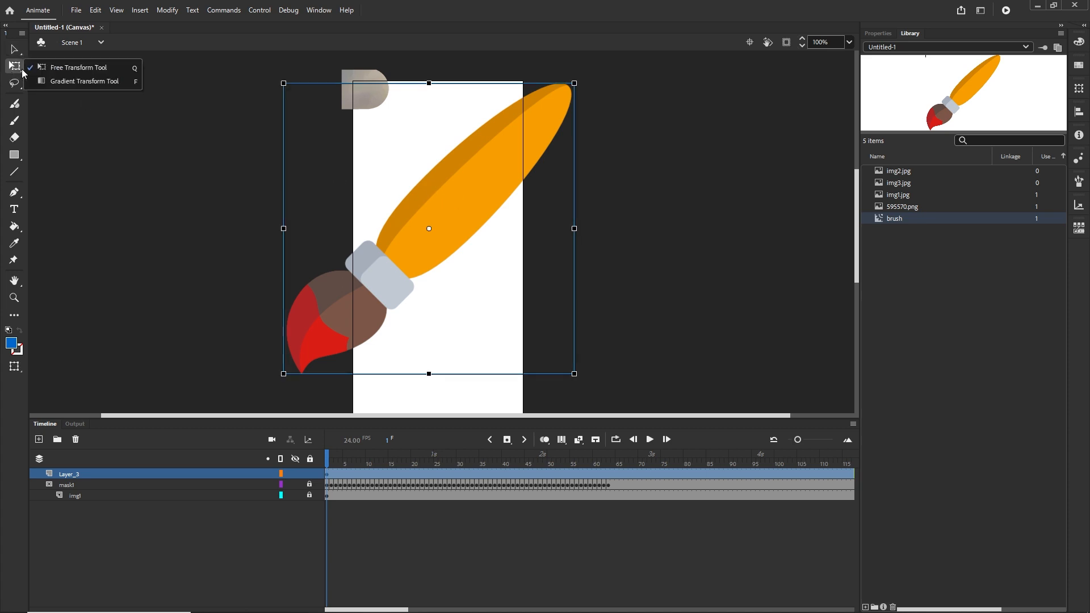
pyautogui.click(59, 68)
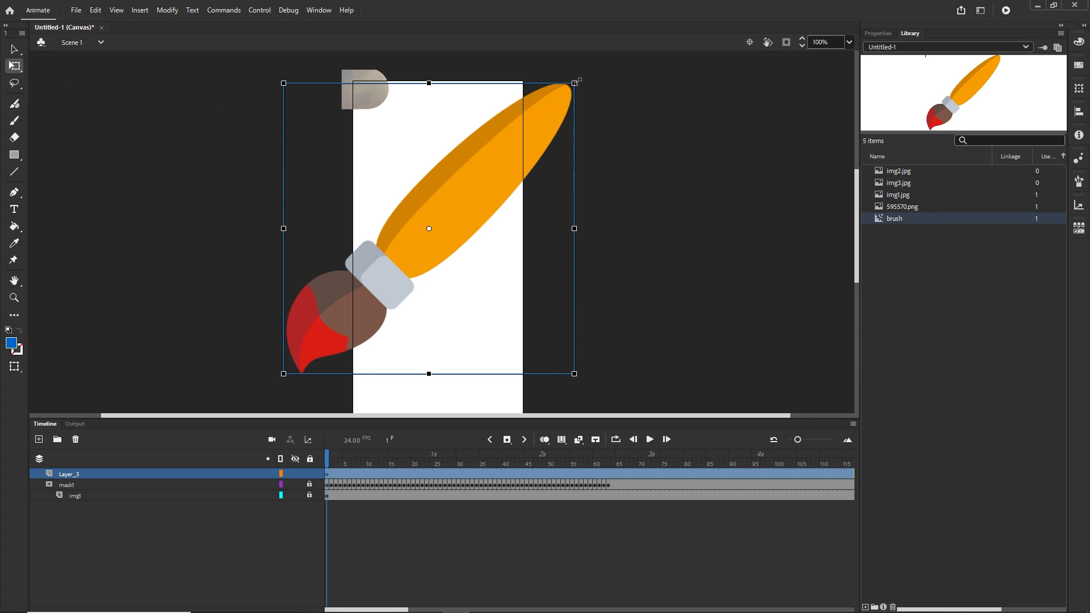
pyautogui.moveTo(574, 83)
pyautogui.mouseDown()
pyautogui.moveTo(482, 175)
pyautogui.moveTo(500, 241)
pyautogui.moveTo(477, 275)
pyautogui.moveTo(461, 270)
pyautogui.mouseUp()
pyautogui.click(605, 237)
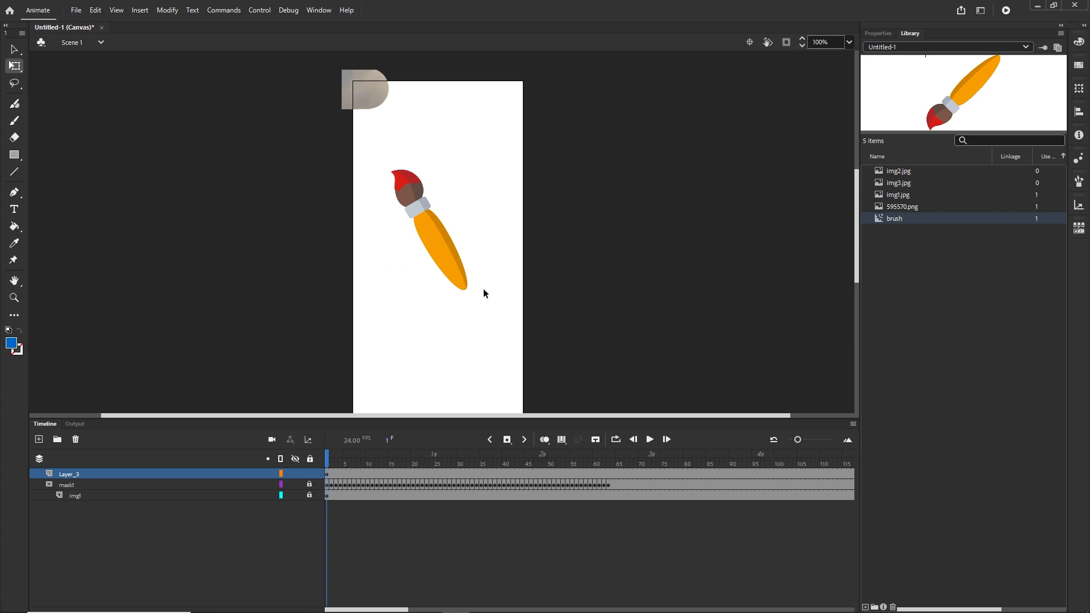
# Place the brush at the stage's top-left corner, then add a keyframe on frame 2 with the brush shifted right
pyautogui.moveTo(448, 251)
pyautogui.mouseDown()
pyautogui.moveTo(422, 214)
pyautogui.moveTo(410, 167)
pyautogui.mouseUp()
pyautogui.click(378, 526)
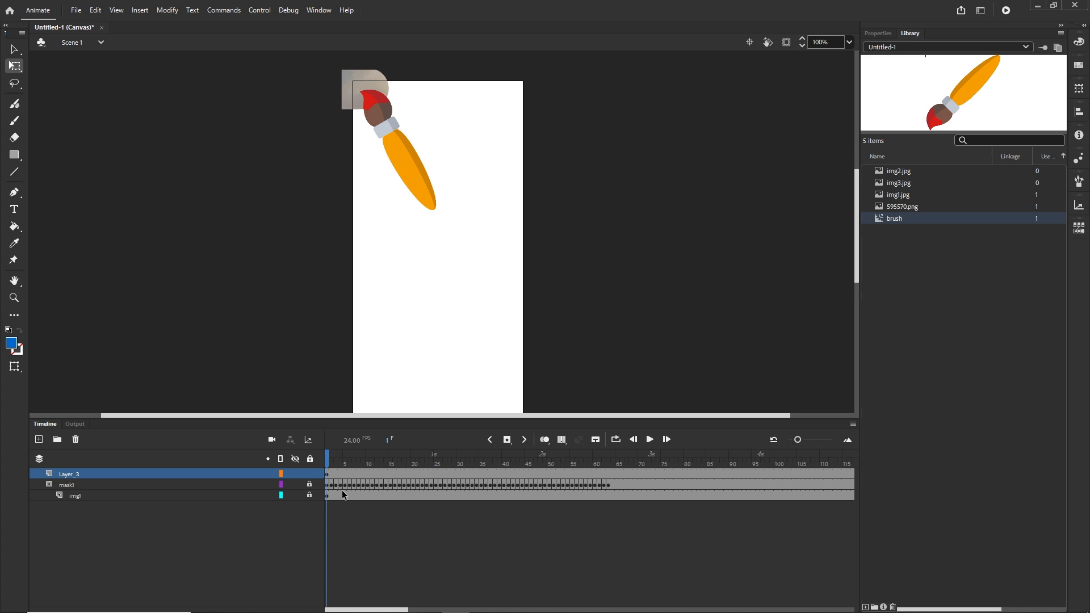
pyautogui.press('F6')
pyautogui.moveTo(396, 147); pyautogui.dragTo(441, 142)
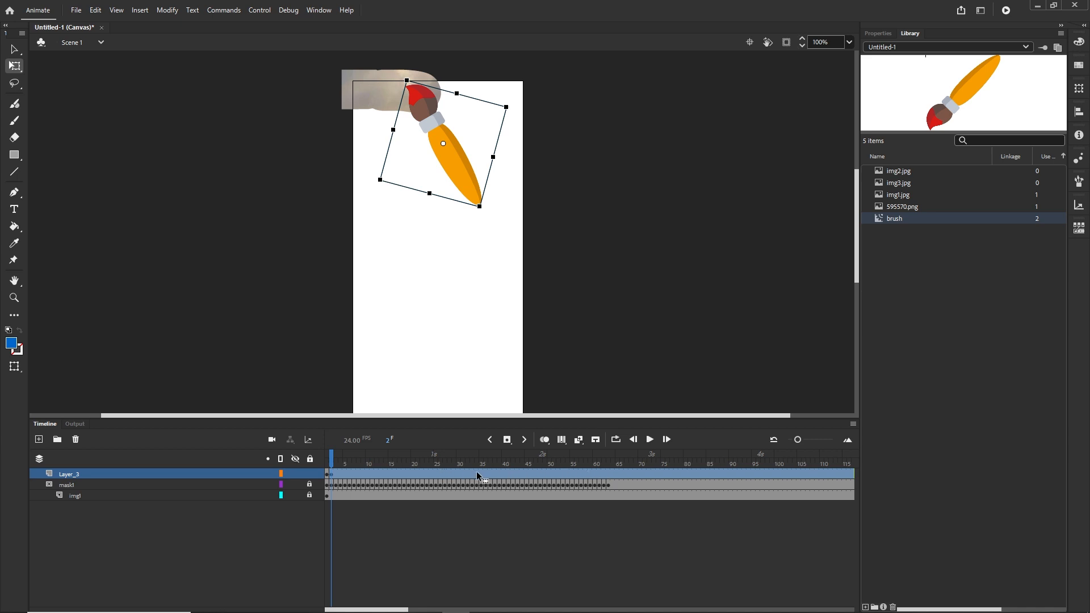
pyautogui.press('F6')
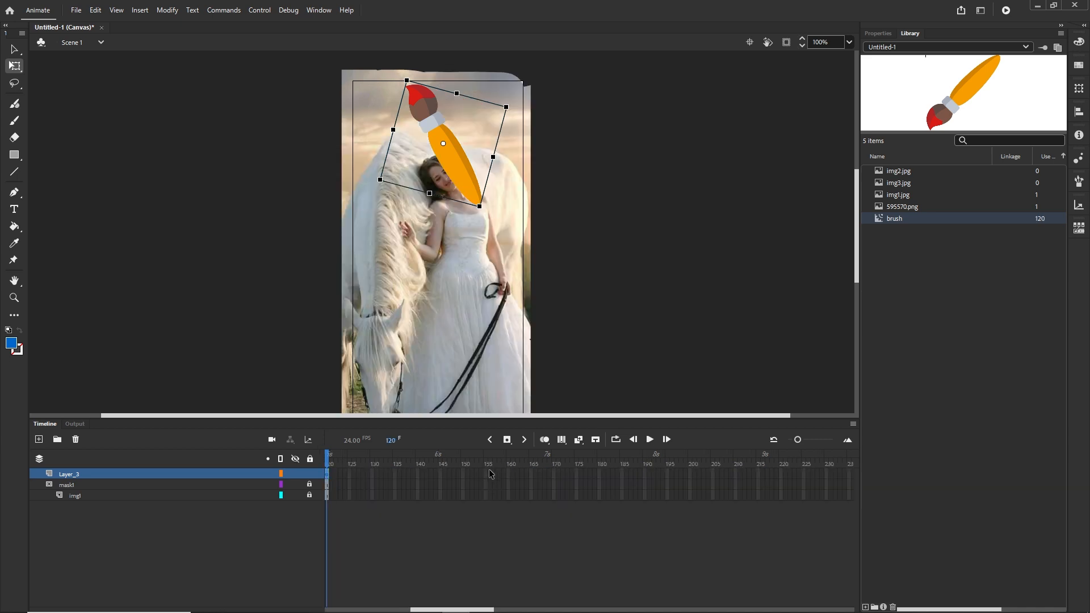
pyautogui.moveTo(477, 611); pyautogui.dragTo(401, 609)
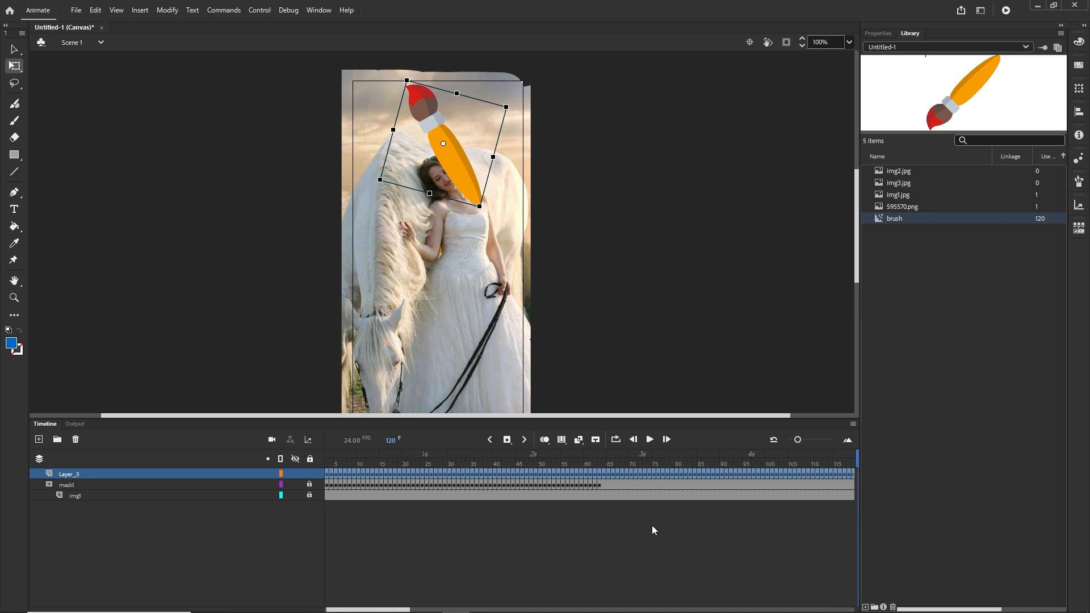
pyautogui.hotkey('ctrl', 'z')
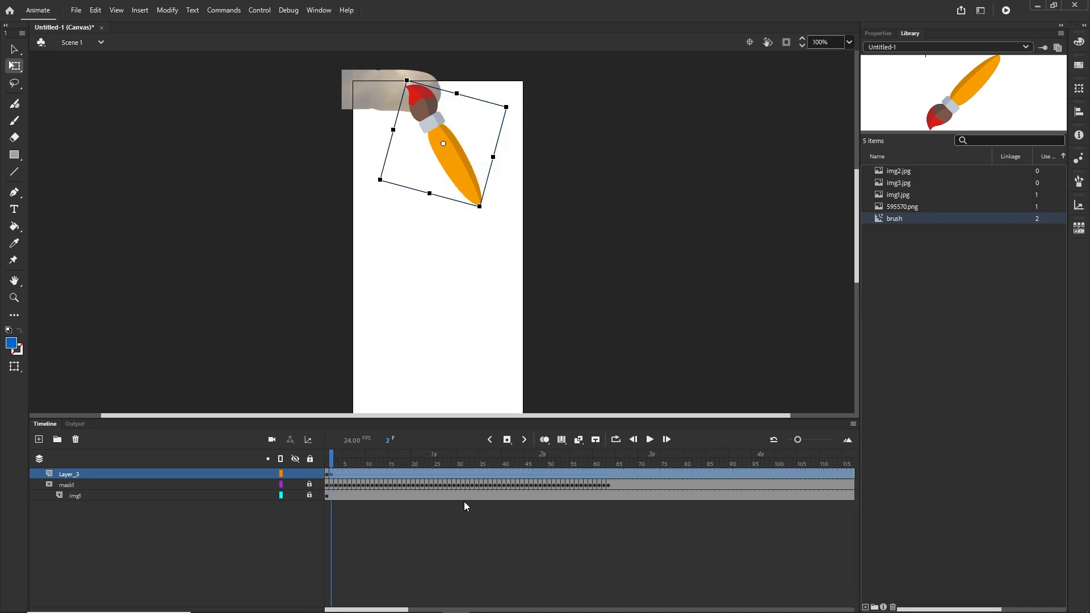
# Move the brush to the top-right corner on frame 3 and add keyframes through frame 5
pyautogui.click(336, 476)
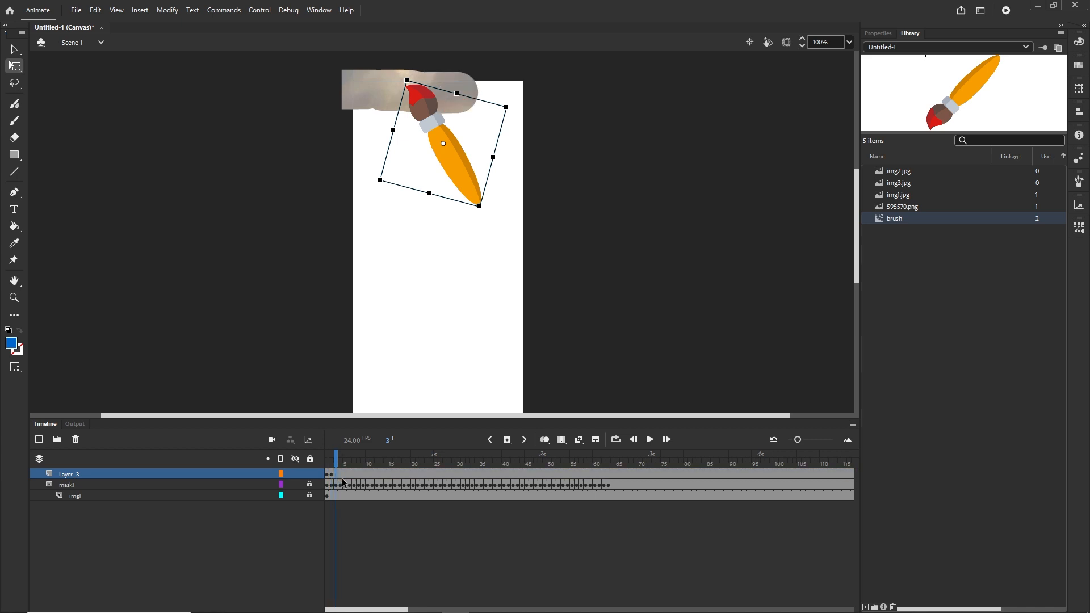
pyautogui.moveTo(461, 154); pyautogui.dragTo(543, 155)
pyautogui.press('F6')
pyautogui.press('F6')
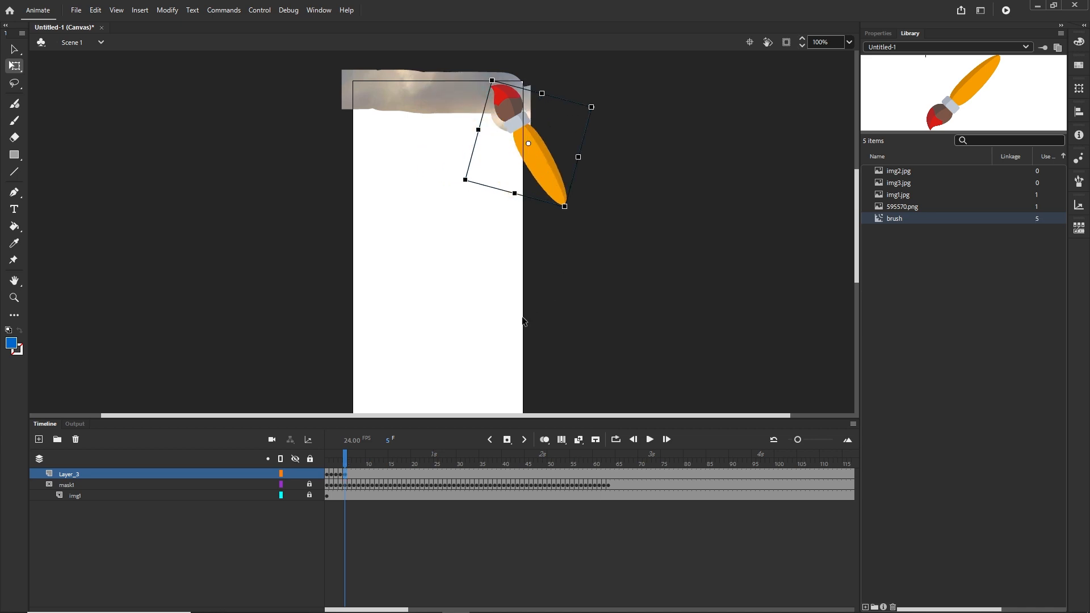
# Add a keyframe on frame 6 and move the brush down and left along the painted reveal
pyautogui.click(348, 476)
pyautogui.press('F6')
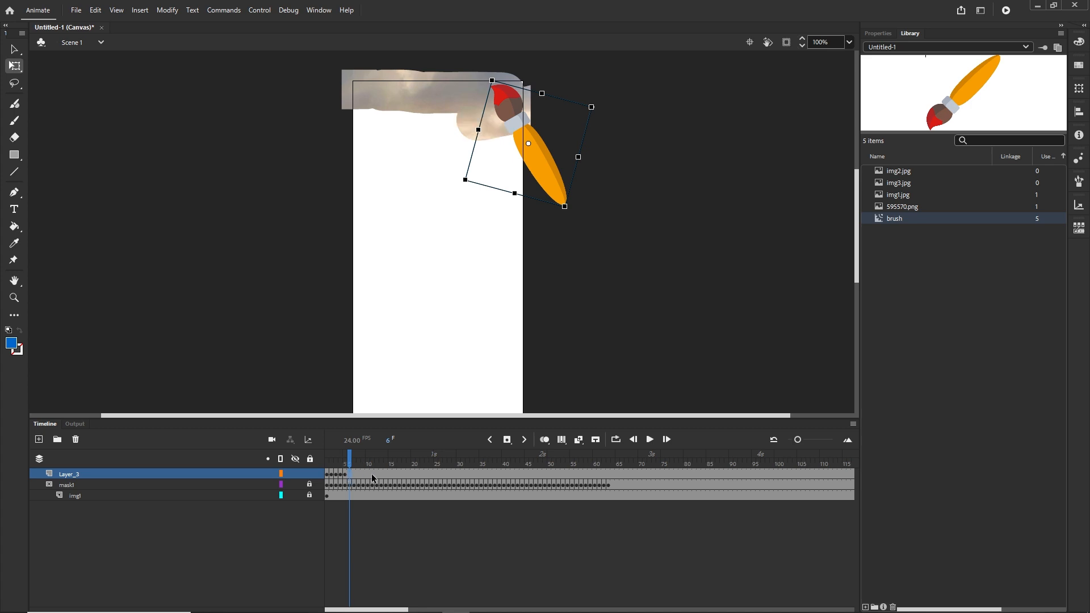
pyautogui.moveTo(549, 170)
pyautogui.mouseDown()
pyautogui.moveTo(515, 200)
pyautogui.moveTo(403, 199)
pyautogui.moveTo(414, 220)
pyautogui.moveTo(544, 223)
pyautogui.moveTo(543, 244)
pyautogui.moveTo(465, 254)
pyautogui.mouseUp()
# Keep adding keyframes along the reveal and move the brush toward the image's lower right
pyautogui.press('F6')
# Add keyframes up to frame 64 and move the brush off the image's lower-right edge
pyautogui.press('F6')
pyautogui.press('F6')
pyautogui.press('F6')
pyautogui.press('F6')
pyautogui.press('F6')
pyautogui.press('F6')
pyautogui.press('F6')
pyautogui.press('F6')
pyautogui.press('F6')
pyautogui.press('F6')
pyautogui.press('F6')
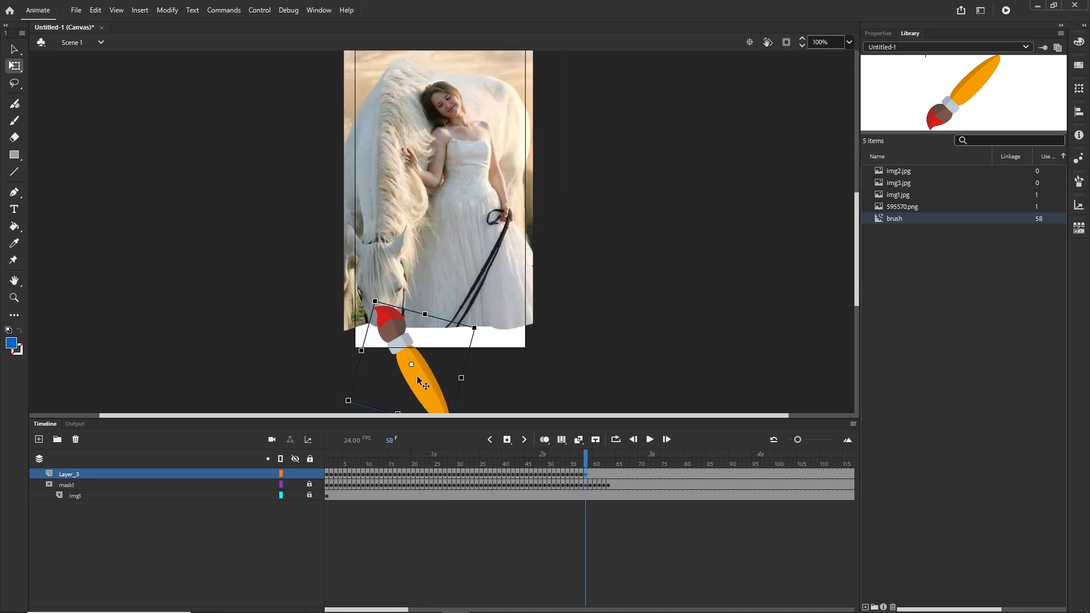
pyautogui.moveTo(417, 376)
pyautogui.mouseDown()
pyautogui.moveTo(400, 382)
pyautogui.moveTo(408, 398)
pyautogui.moveTo(539, 400)
pyautogui.mouseUp()
pyautogui.press('F6')
pyautogui.press('F6')
pyautogui.press('F6')
pyautogui.press('F6')
pyautogui.press('F6')
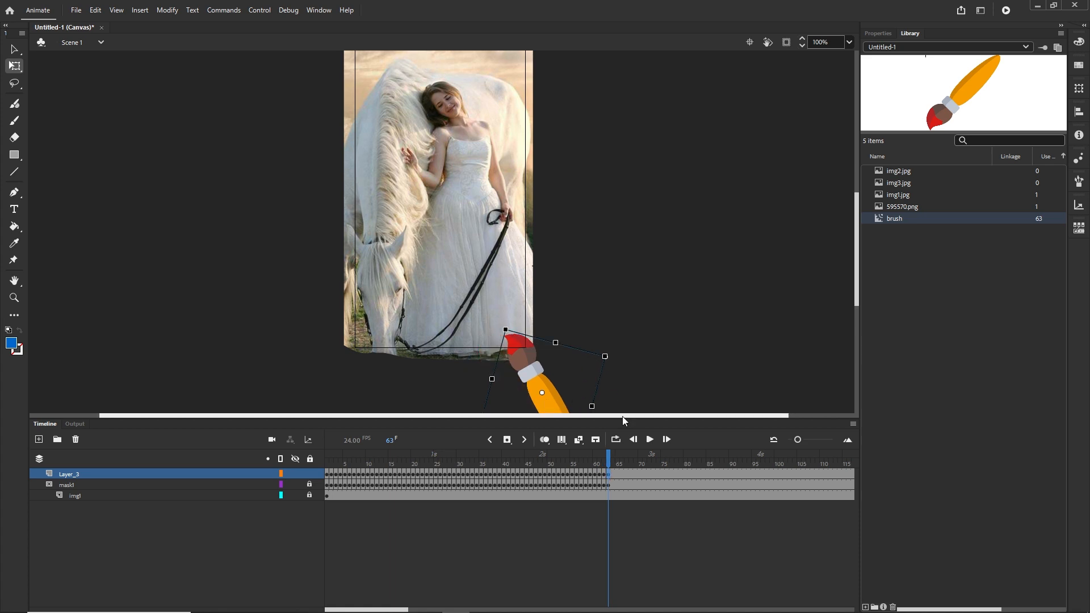
pyautogui.press('F6')
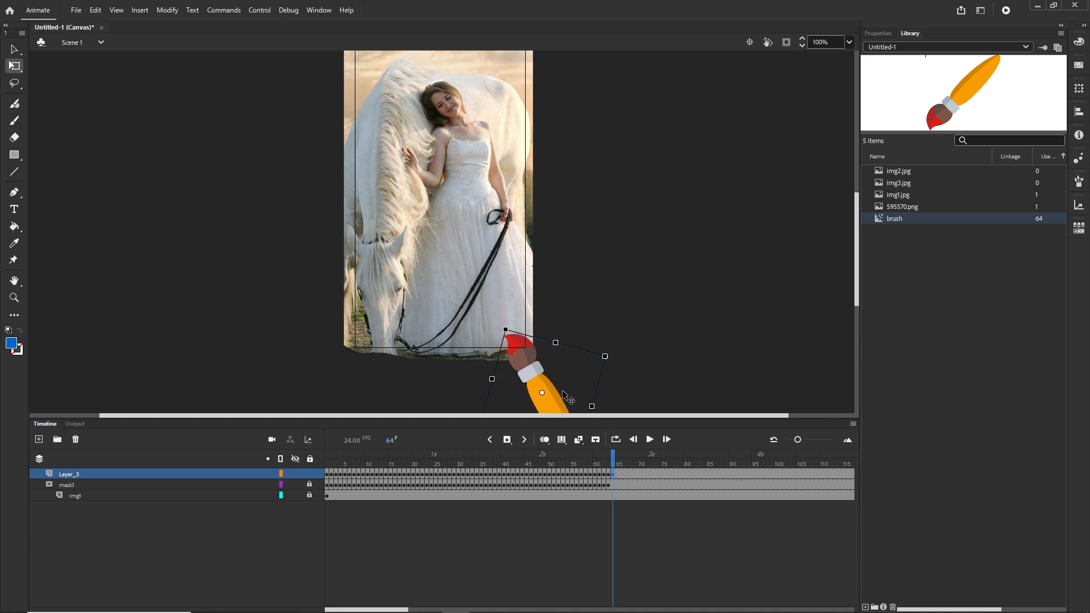
pyautogui.moveTo(550, 399); pyautogui.dragTo(603, 404)
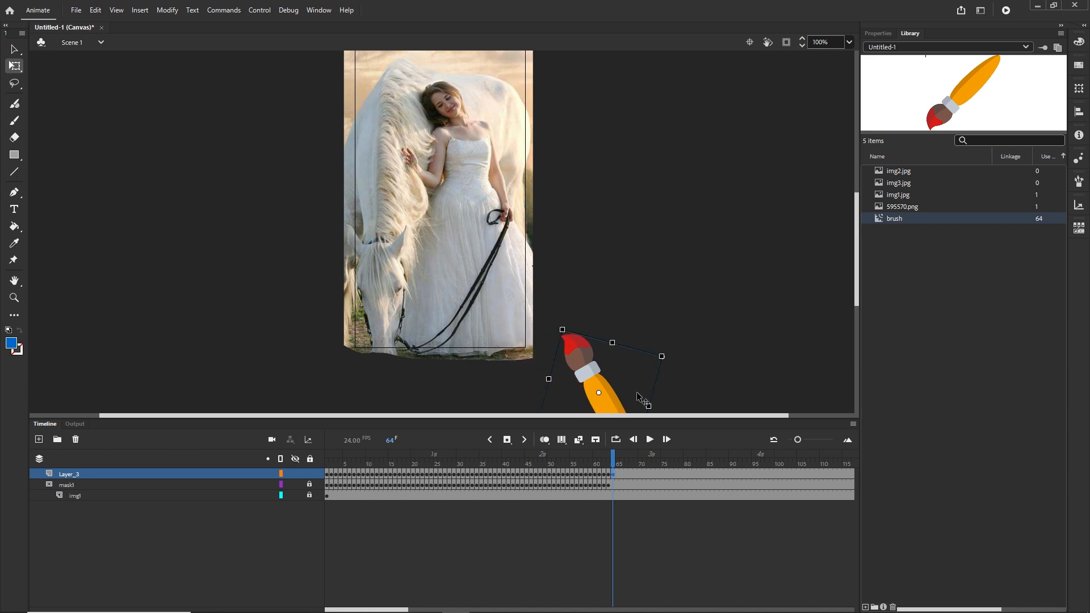
# Scrub the timeline, test the movie in the browser and return to the timeline
pyautogui.moveTo(615, 461)
pyautogui.mouseDown()
pyautogui.moveTo(428, 460)
pyautogui.moveTo(381, 437)
pyautogui.moveTo(417, 428)
pyautogui.mouseUp()
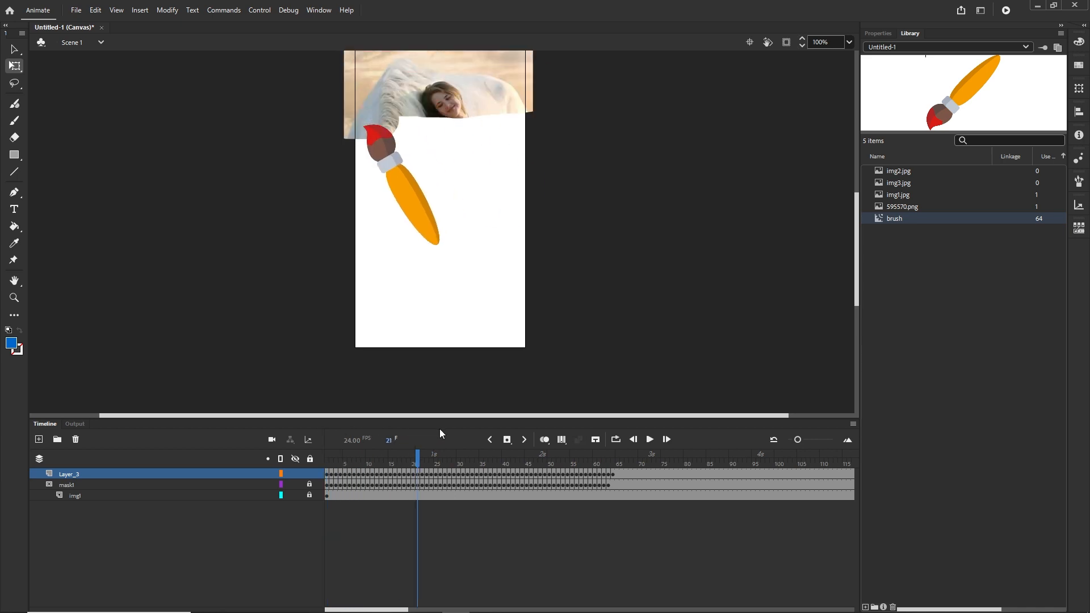
pyautogui.hotkey('ctrl', 'Return')
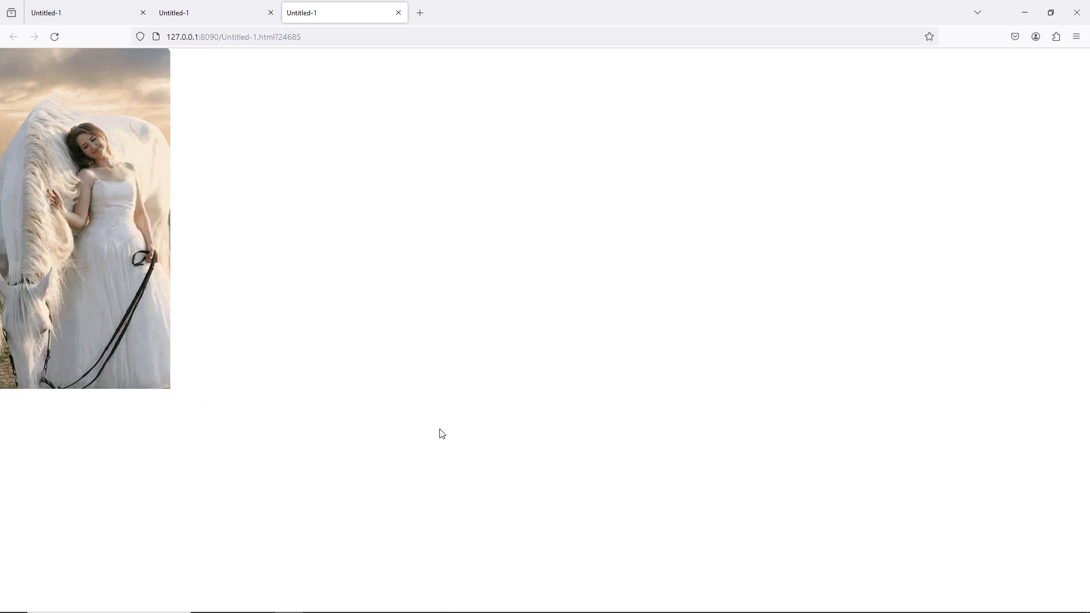
pyautogui.click(456, 609)
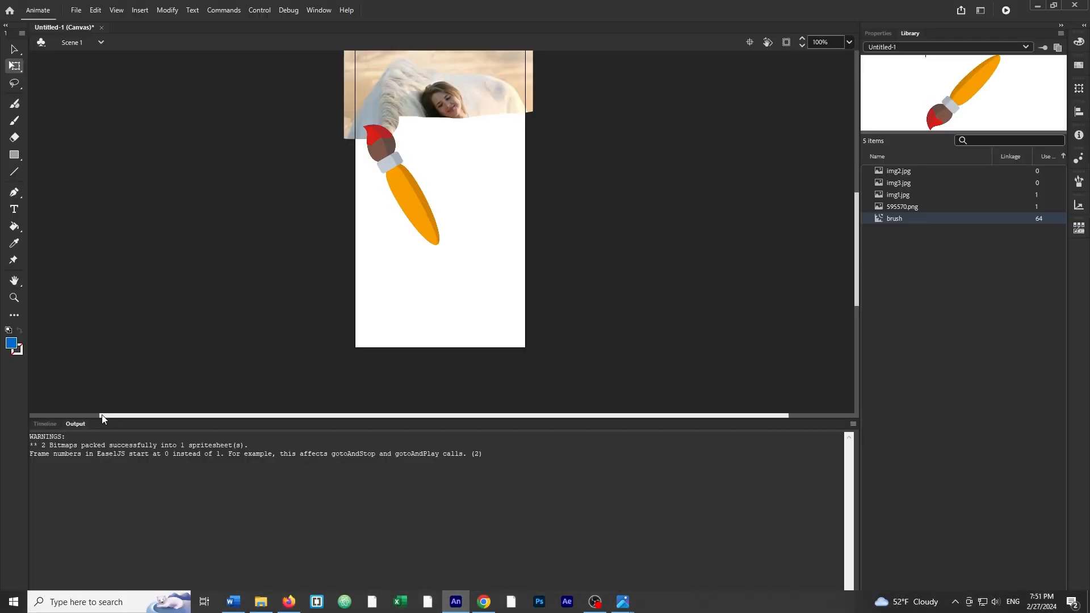
pyautogui.click(52, 424)
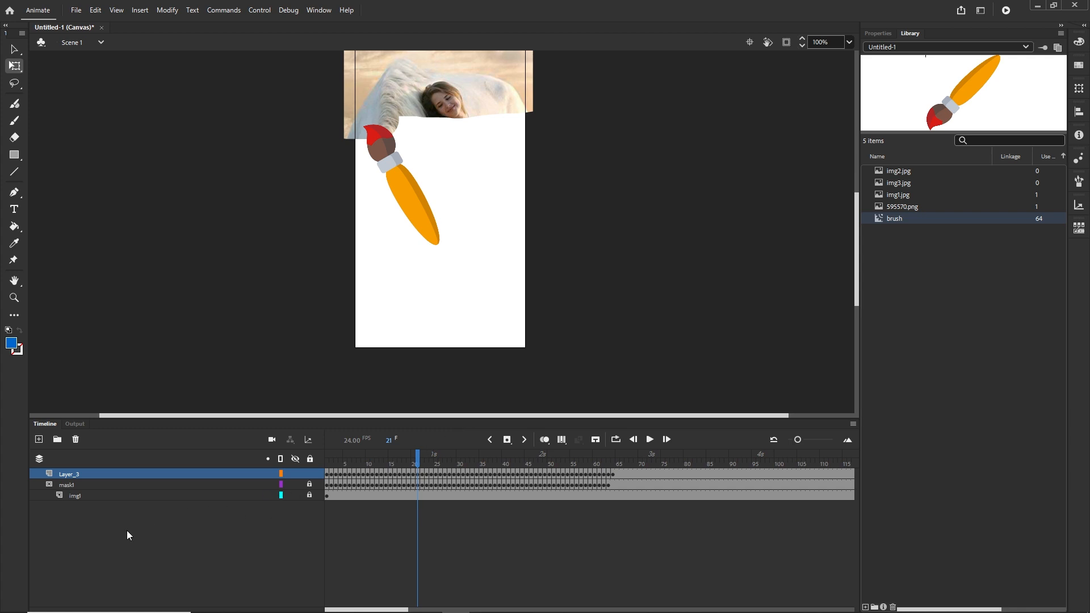
# Rename the brush animation layer as brush
pyautogui.doubleClick(68, 475)
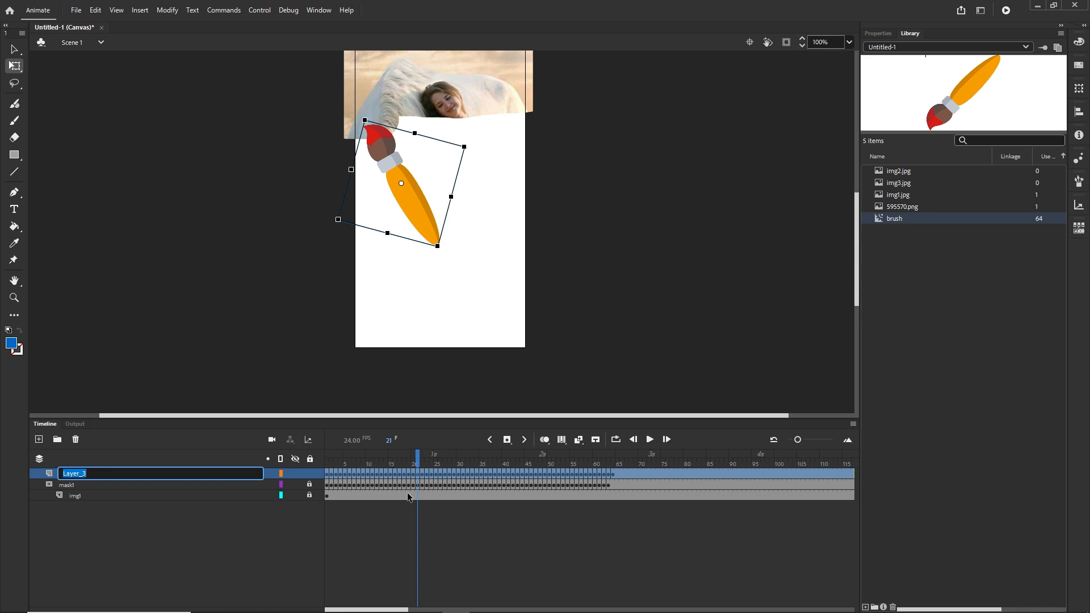
pyautogui.write('brush')
pyautogui.press('Return')
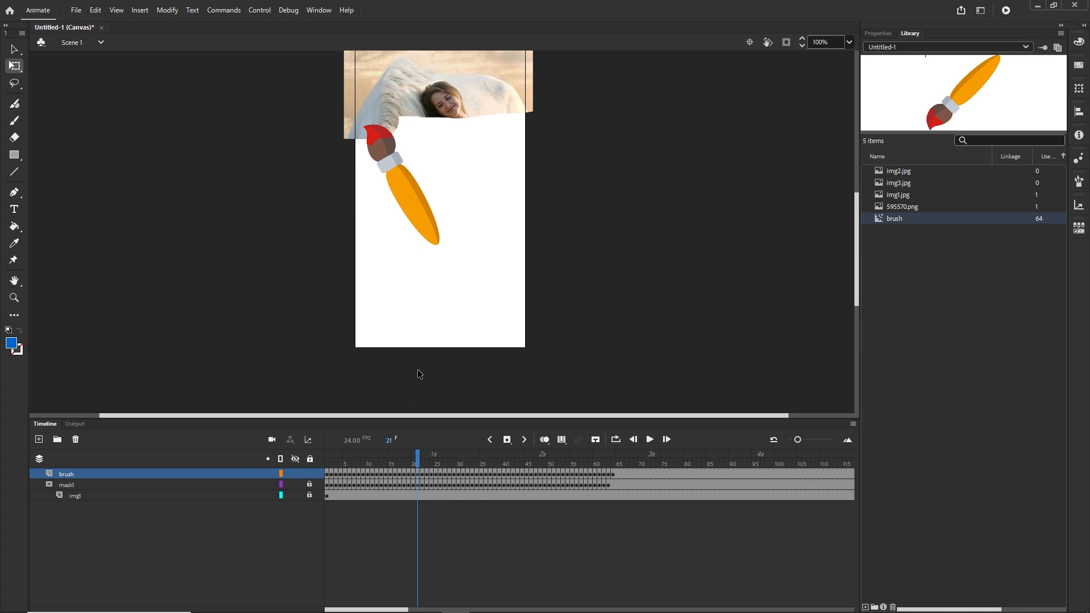
# Add a new layer and place img2.jpg from the library on the stage, aligned with the canvas
pyautogui.click(39, 441)
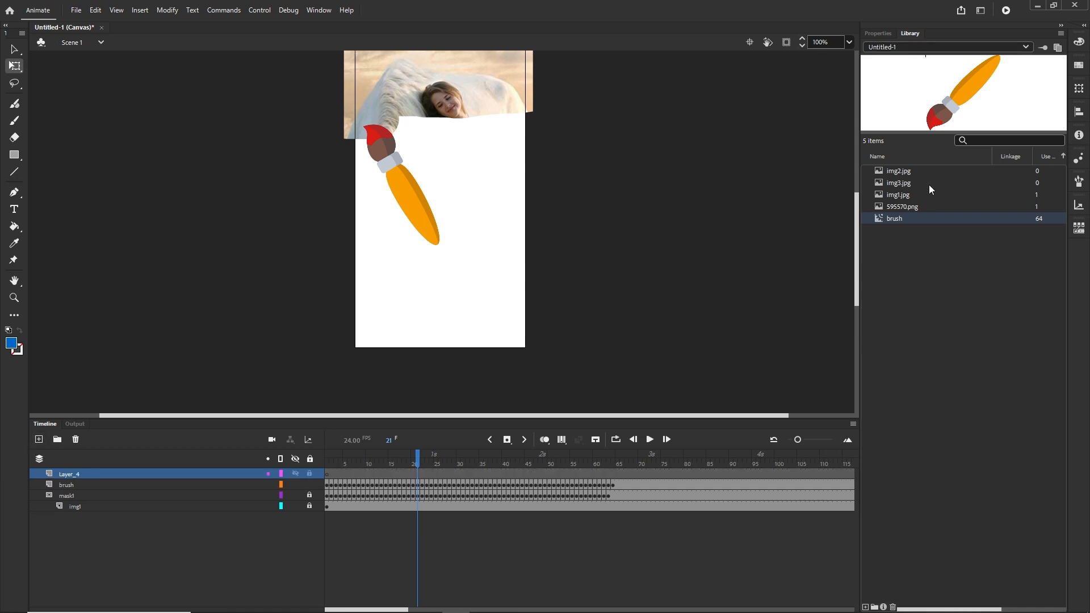
pyautogui.click(901, 173)
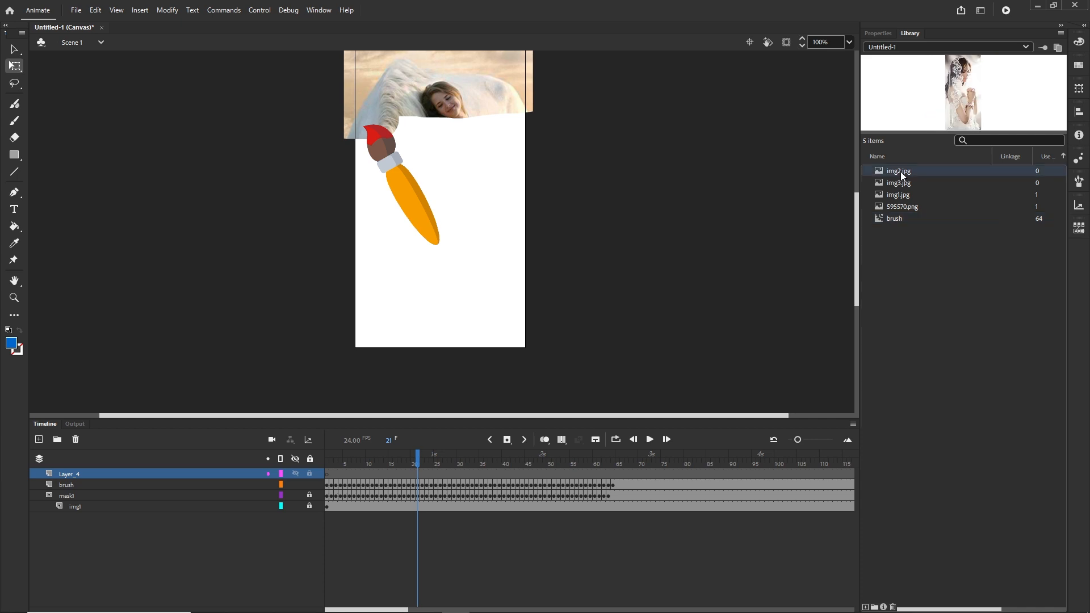
pyautogui.moveTo(899, 174); pyautogui.dragTo(463, 203)
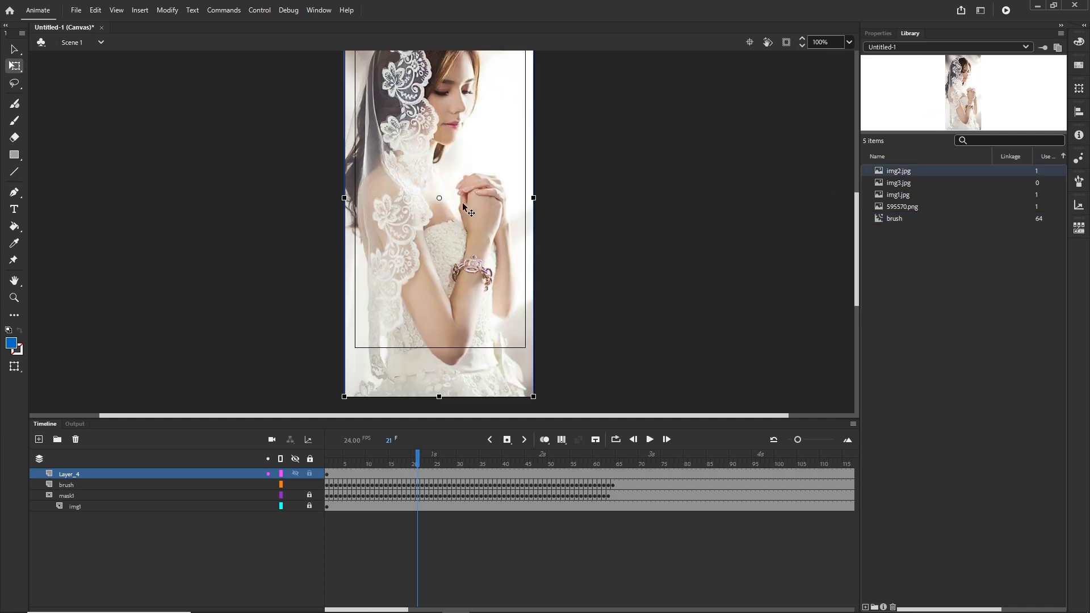
pyautogui.moveTo(857, 233); pyautogui.dragTo(857, 203)
pyautogui.moveTo(469, 260); pyautogui.dragTo(469, 243)
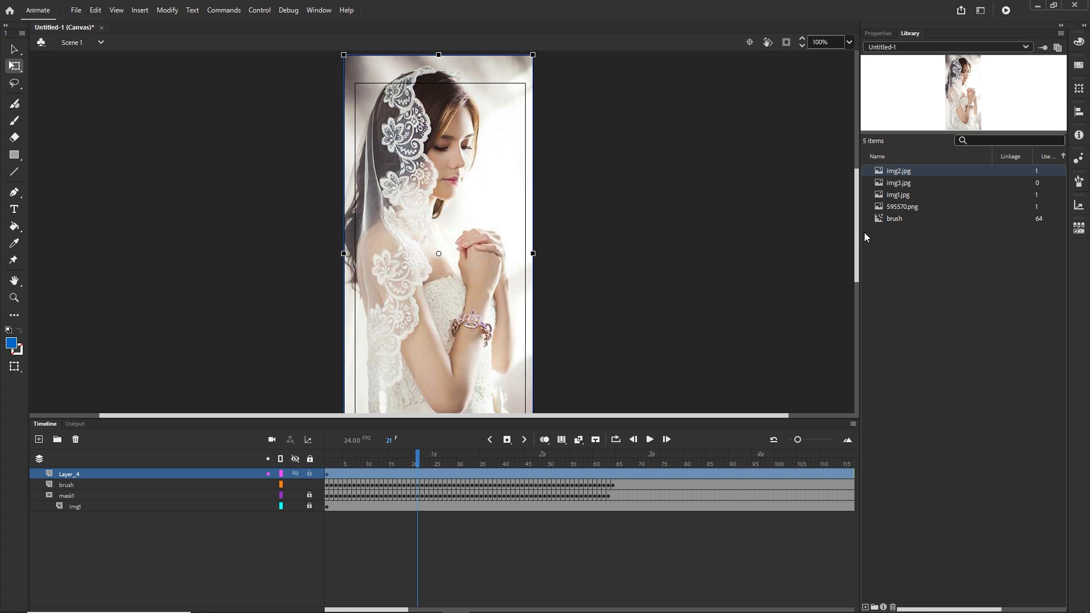
pyautogui.moveTo(857, 234); pyautogui.dragTo(860, 250)
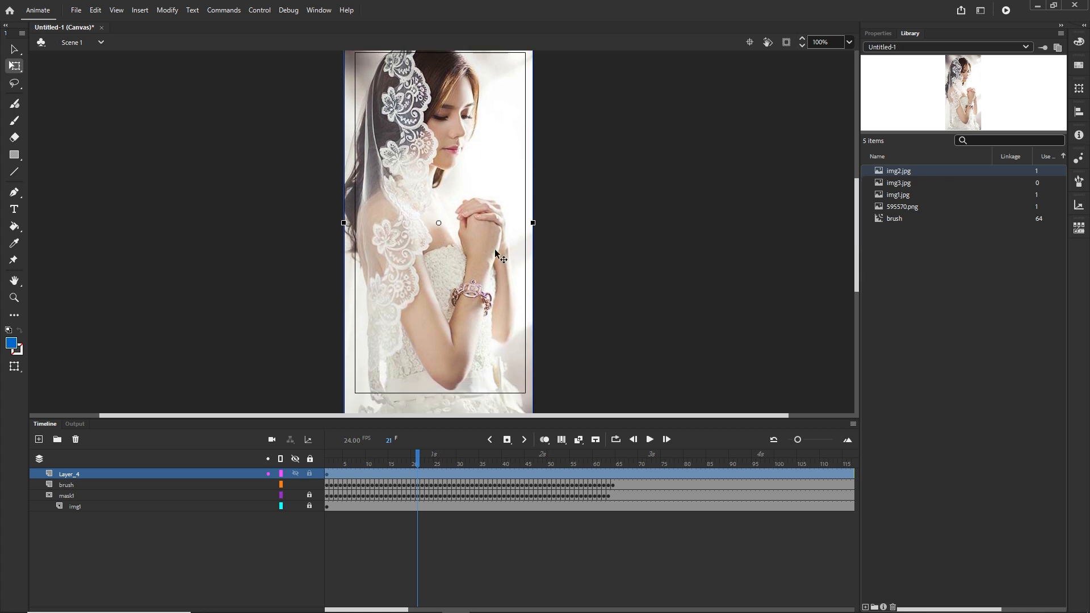
pyautogui.moveTo(495, 250); pyautogui.dragTo(472, 250)
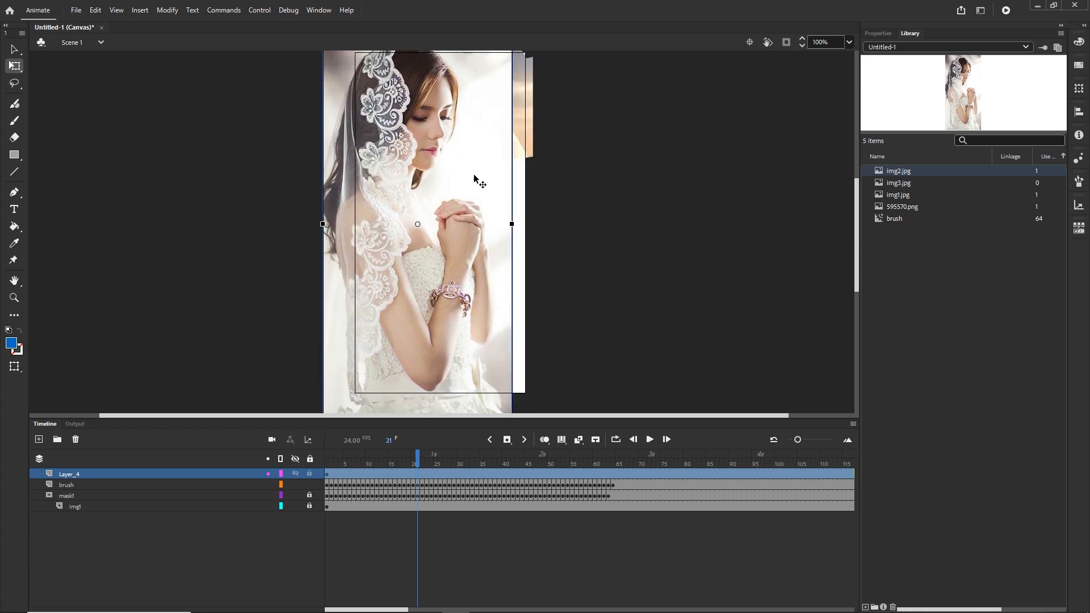
pyautogui.moveTo(457, 197); pyautogui.dragTo(476, 193)
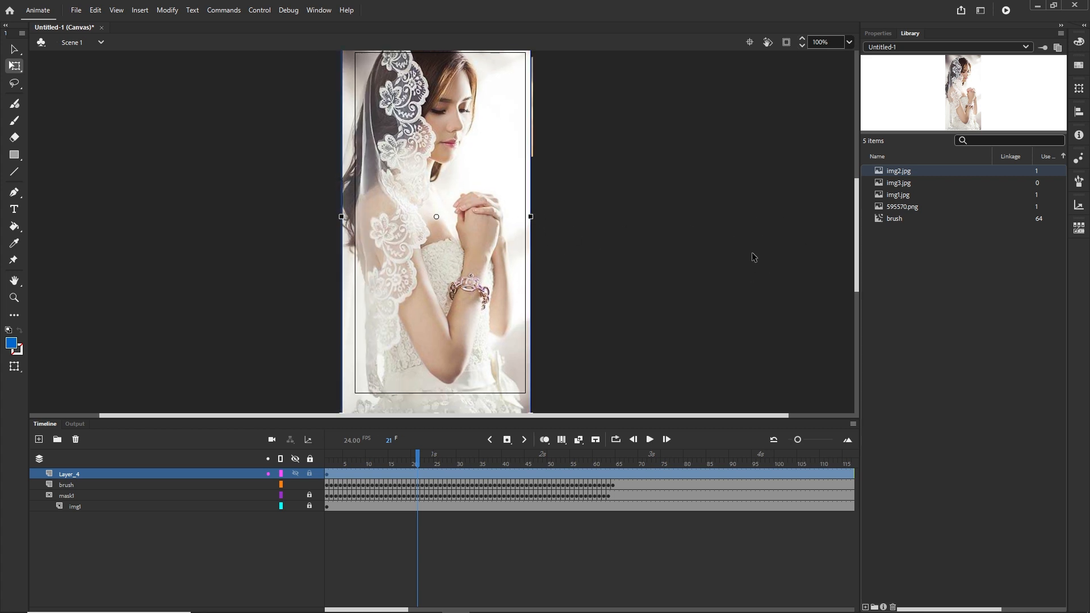
pyautogui.click(558, 532)
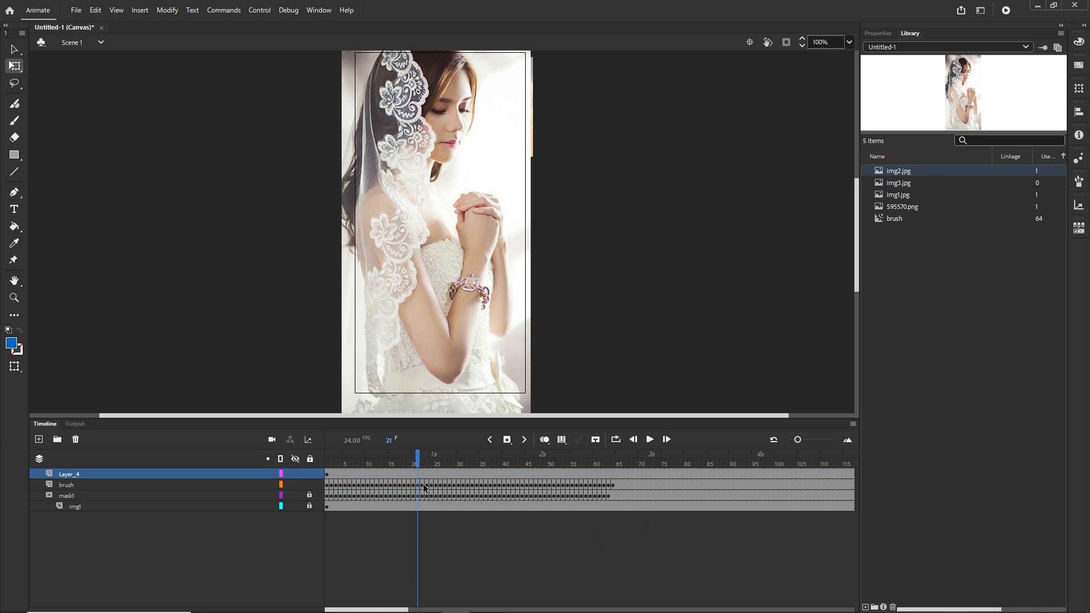
# Rename the new layer as img2
pyautogui.doubleClick(66, 474)
pyautogui.write('img2')
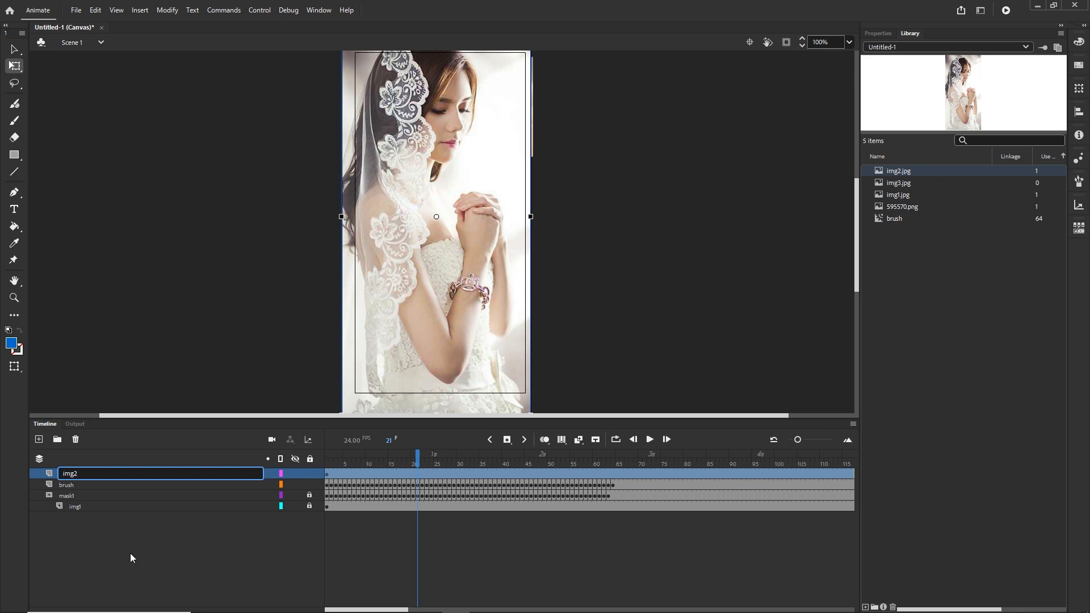
pyautogui.click(130, 558)
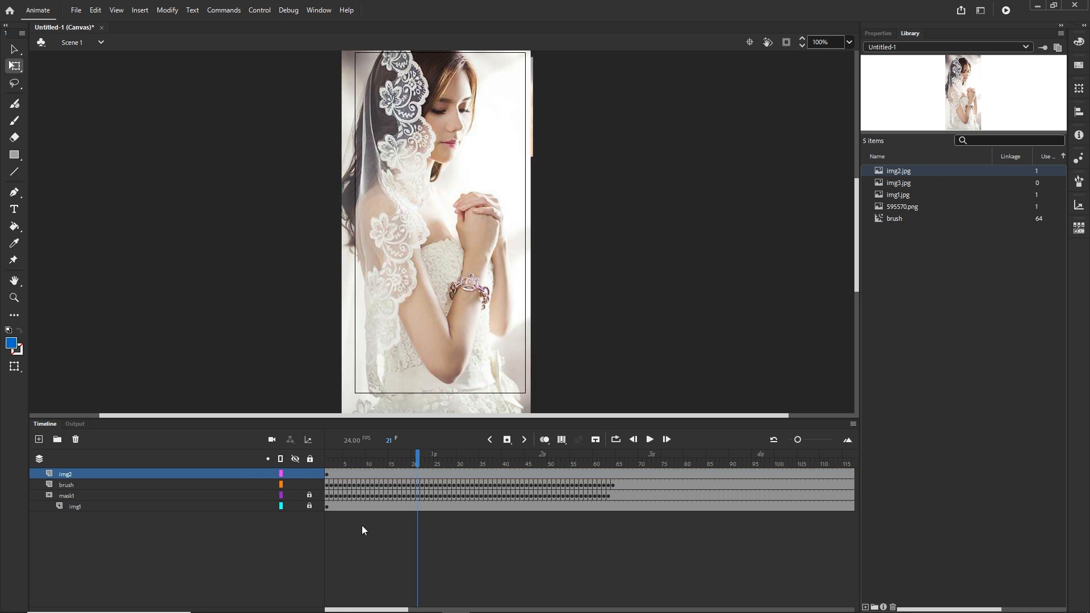
# Move the img2 layer's keyframe to frame 82, after the brush animation ends, and check the timing
pyautogui.click(329, 475)
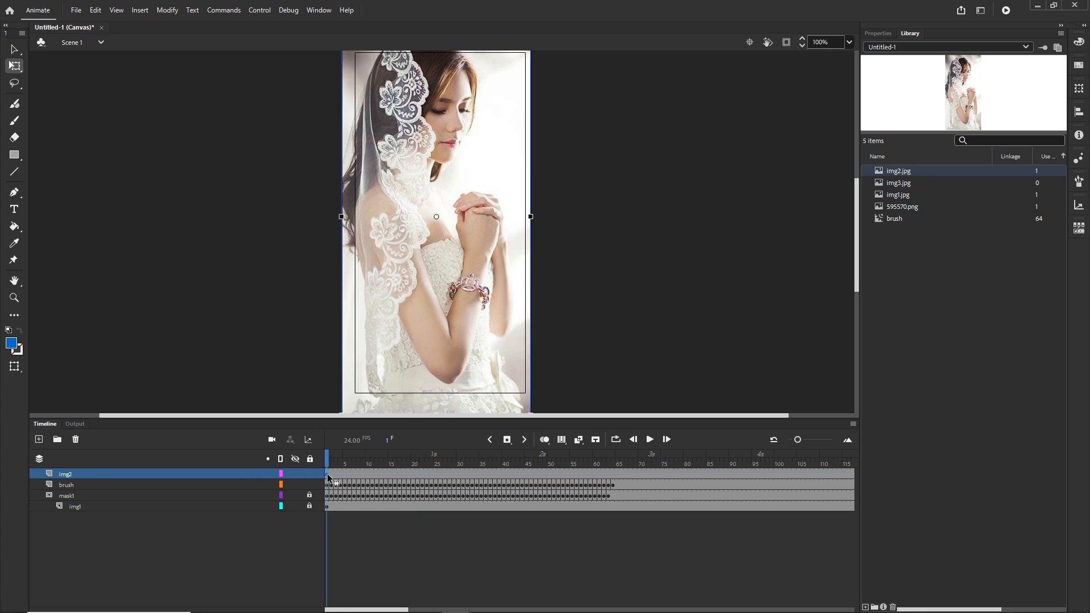
pyautogui.moveTo(328, 477); pyautogui.dragTo(646, 474)
pyautogui.moveTo(696, 474); pyautogui.dragTo(614, 465)
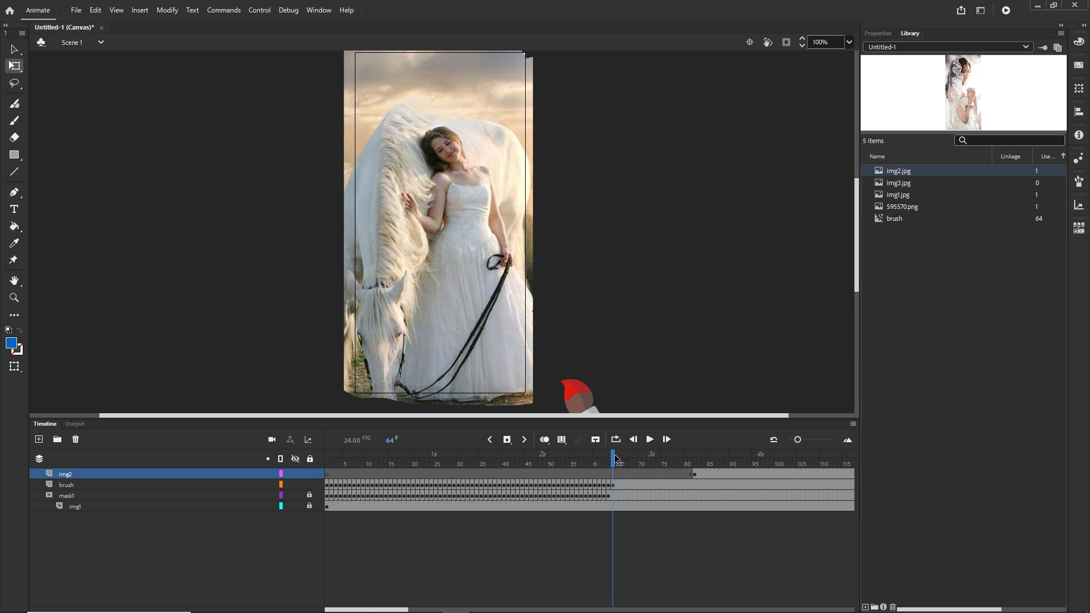
pyautogui.moveTo(616, 460)
pyautogui.mouseDown()
pyautogui.moveTo(605, 457)
pyautogui.moveTo(699, 457)
pyautogui.mouseUp()
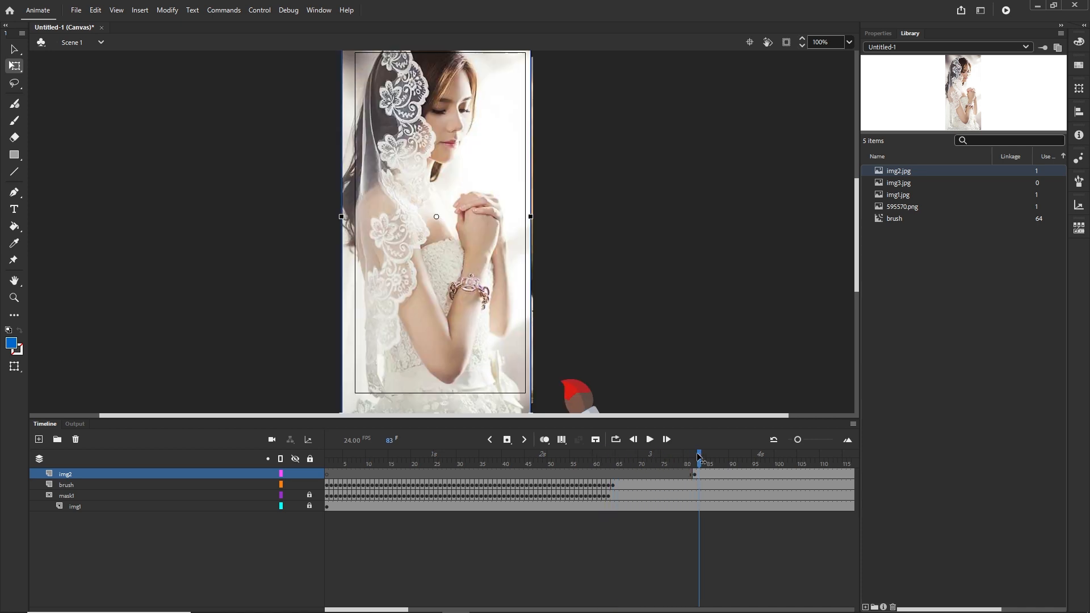
pyautogui.click(695, 474)
pyautogui.click(615, 485)
pyautogui.moveTo(618, 461); pyautogui.dragTo(694, 457)
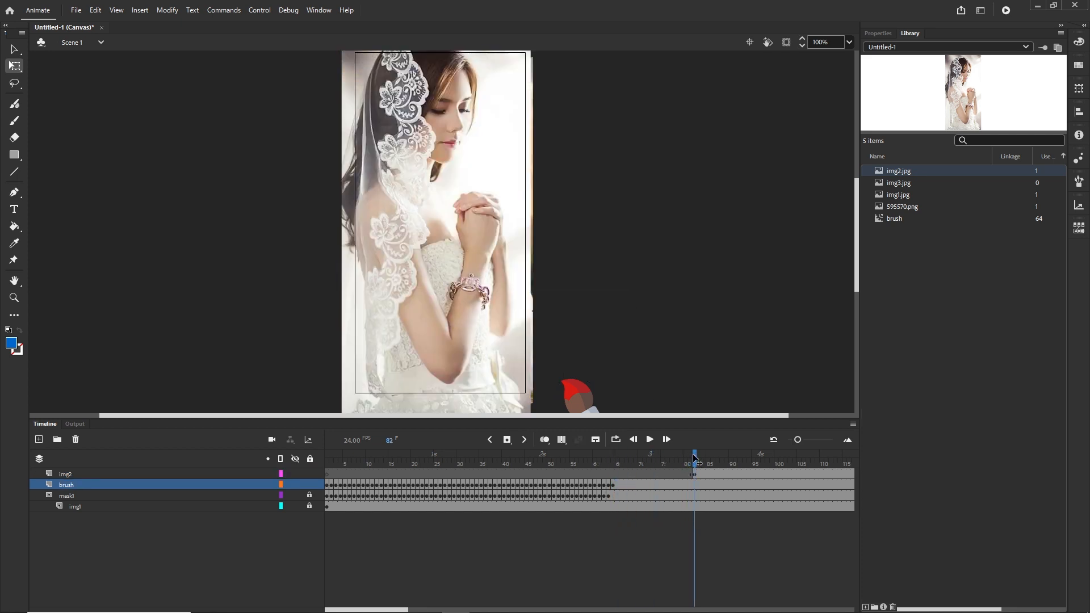
# Duplicate the mask1 layer and move the copy to the top of the layer stack
pyautogui.click(66, 496)
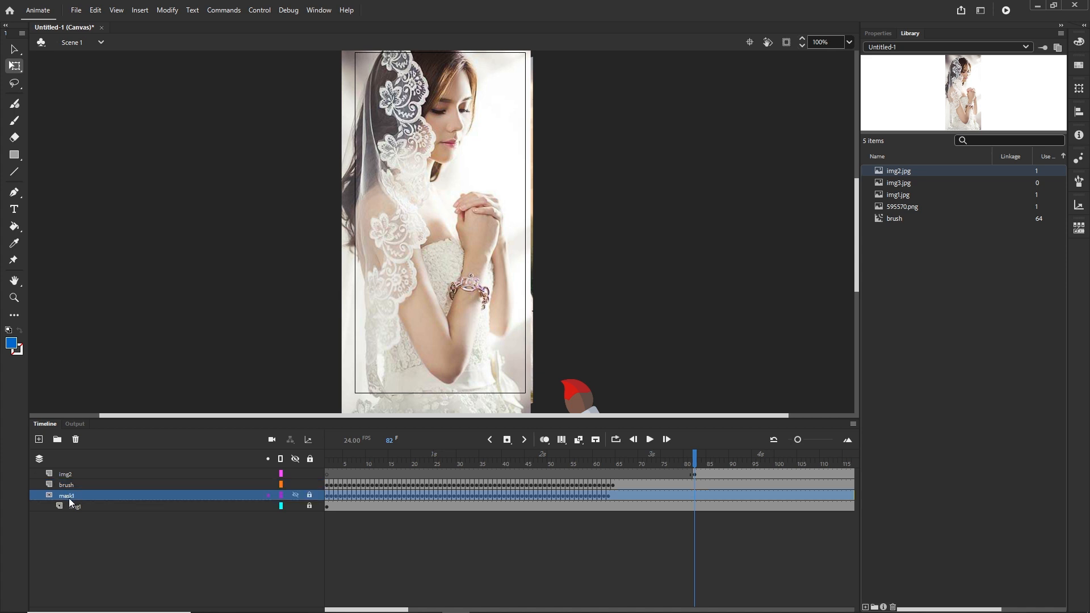
pyautogui.rightClick(67, 498)
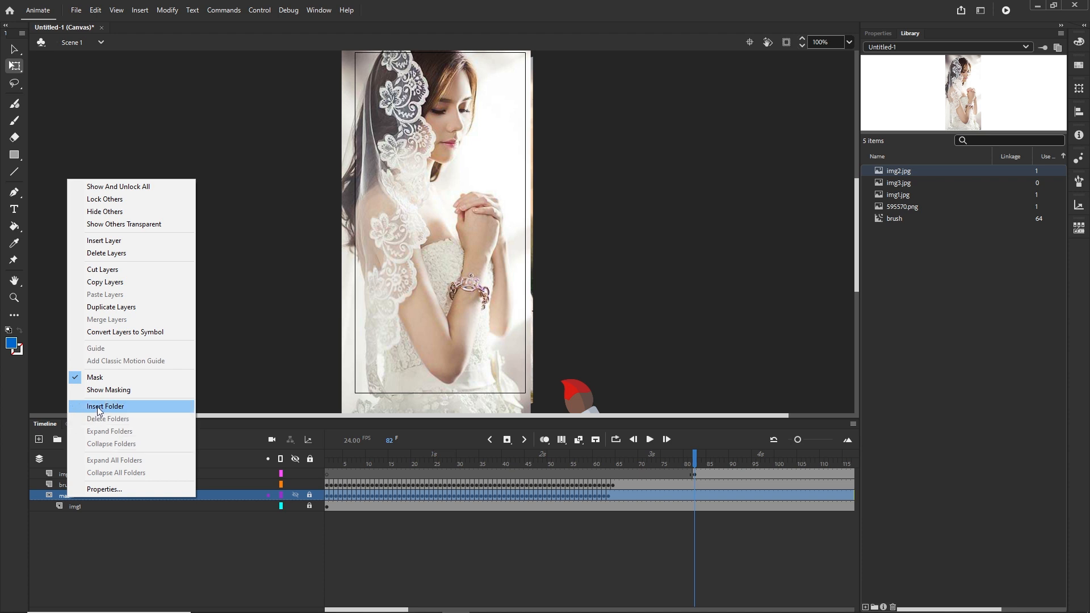
pyautogui.click(129, 307)
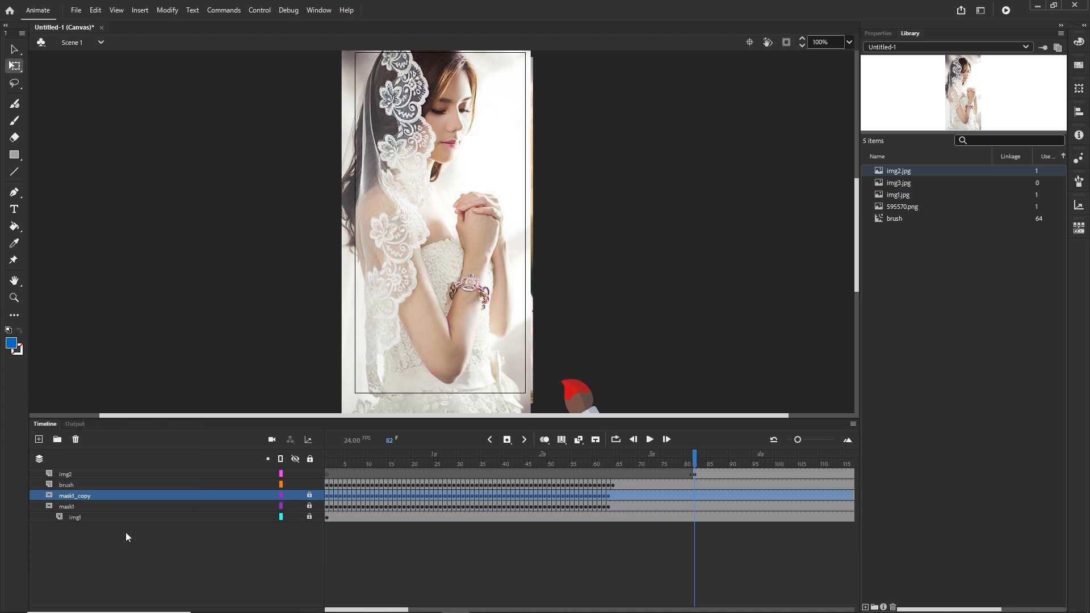
pyautogui.moveTo(85, 496); pyautogui.dragTo(84, 472)
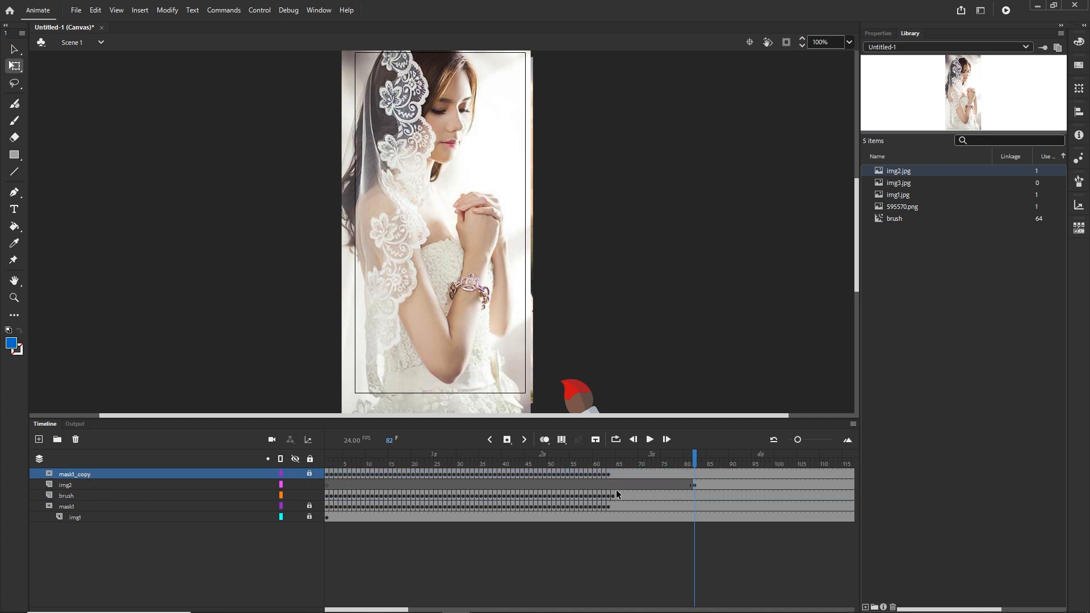
# Select all frames of mask1_copy and shift them to start at frame 82
pyautogui.click(607, 475)
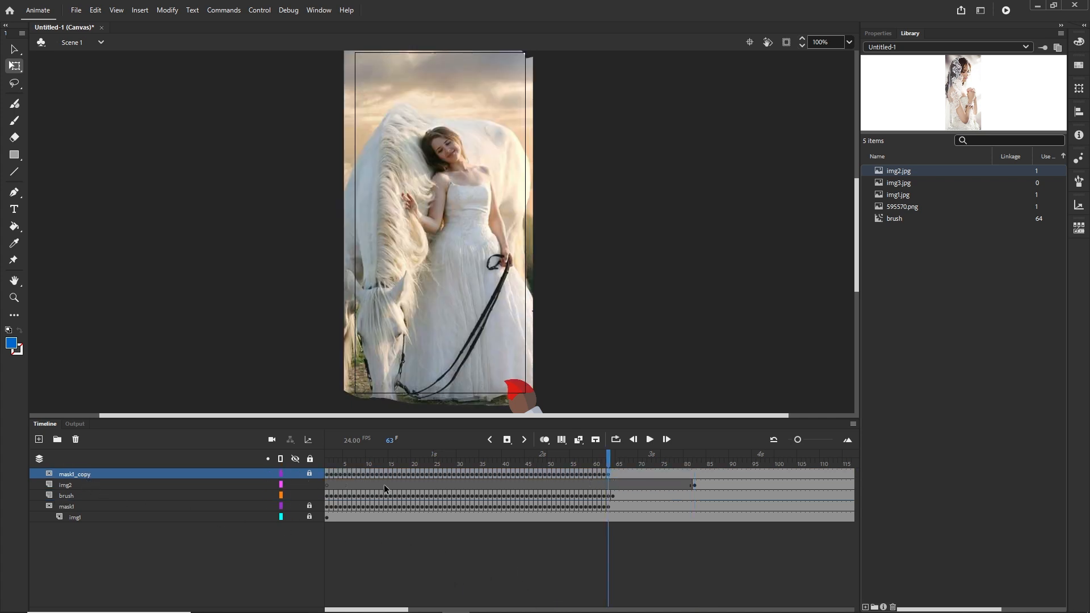
pyautogui.click(328, 477)
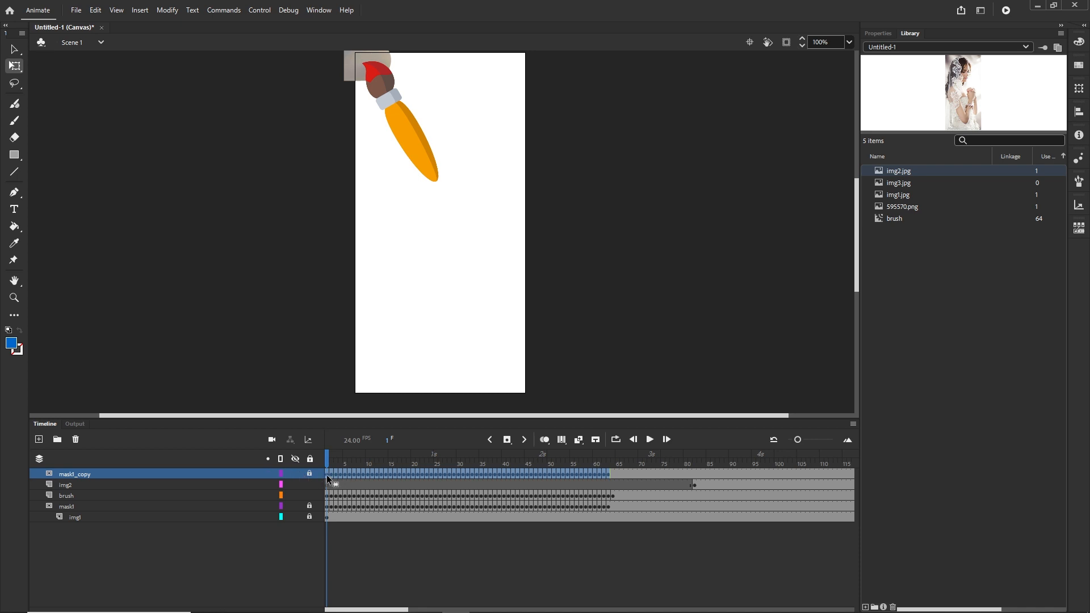
pyautogui.click(310, 474)
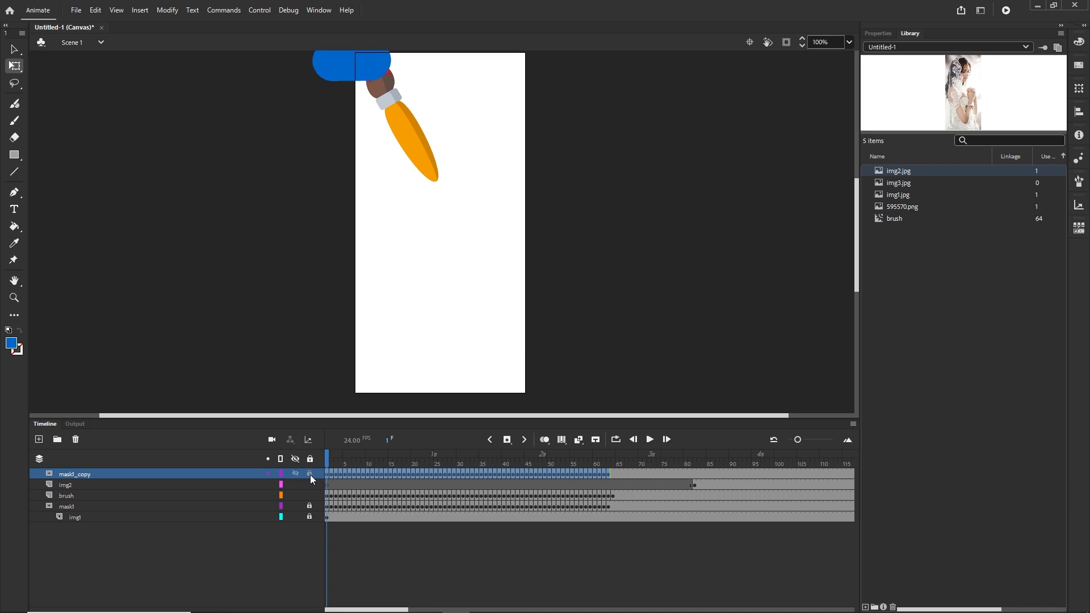
pyautogui.click(310, 475)
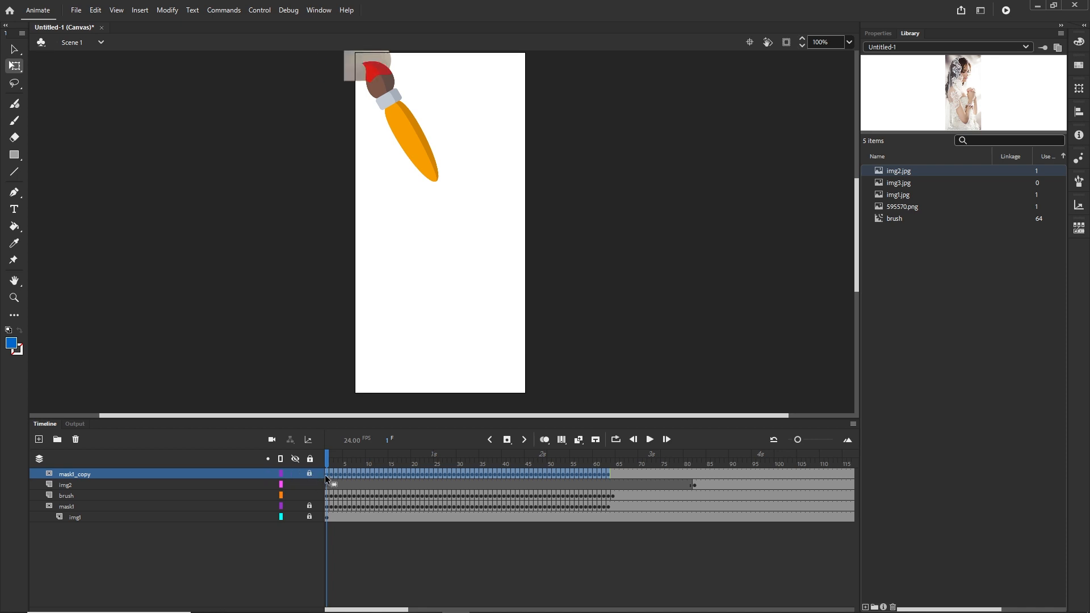
pyautogui.moveTo(326, 475); pyautogui.dragTo(693, 472)
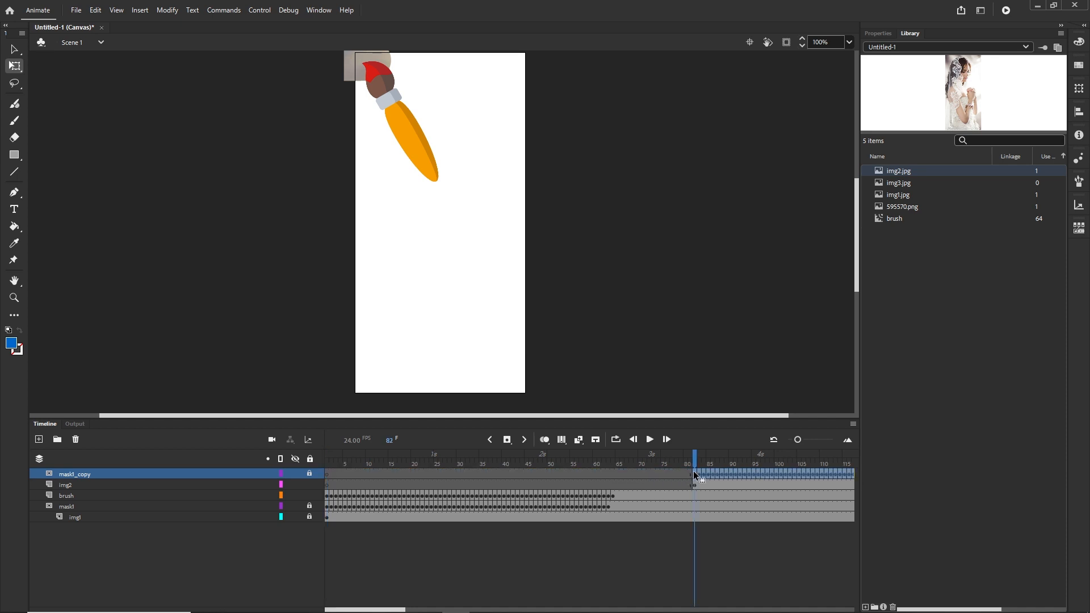
# Extend the img2 layer's frames to frame 144
pyautogui.moveTo(403, 609); pyautogui.dragTo(449, 607)
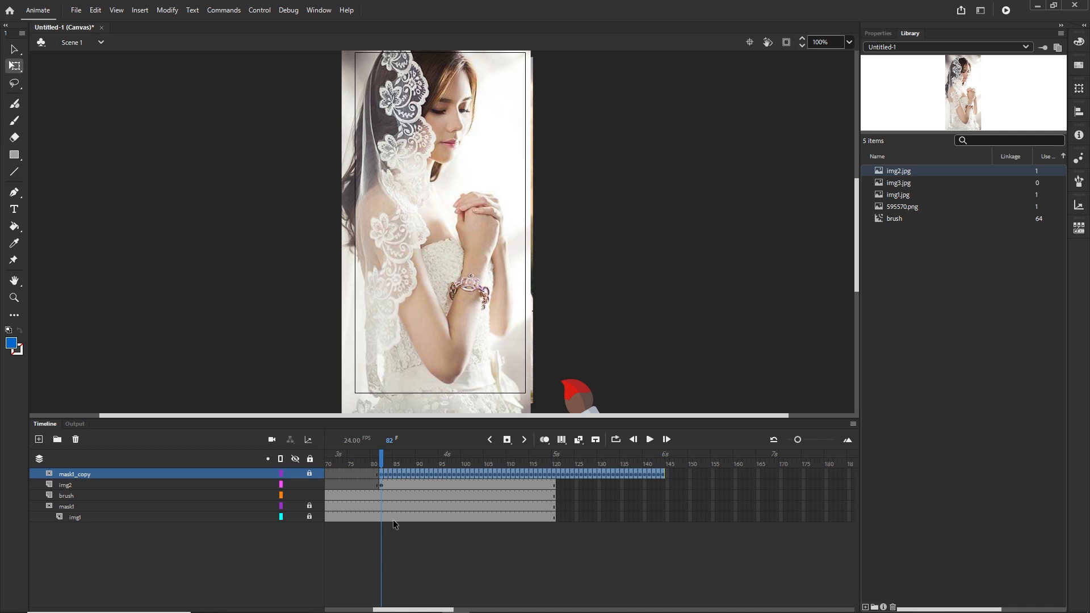
pyautogui.moveTo(383, 462); pyautogui.dragTo(566, 470)
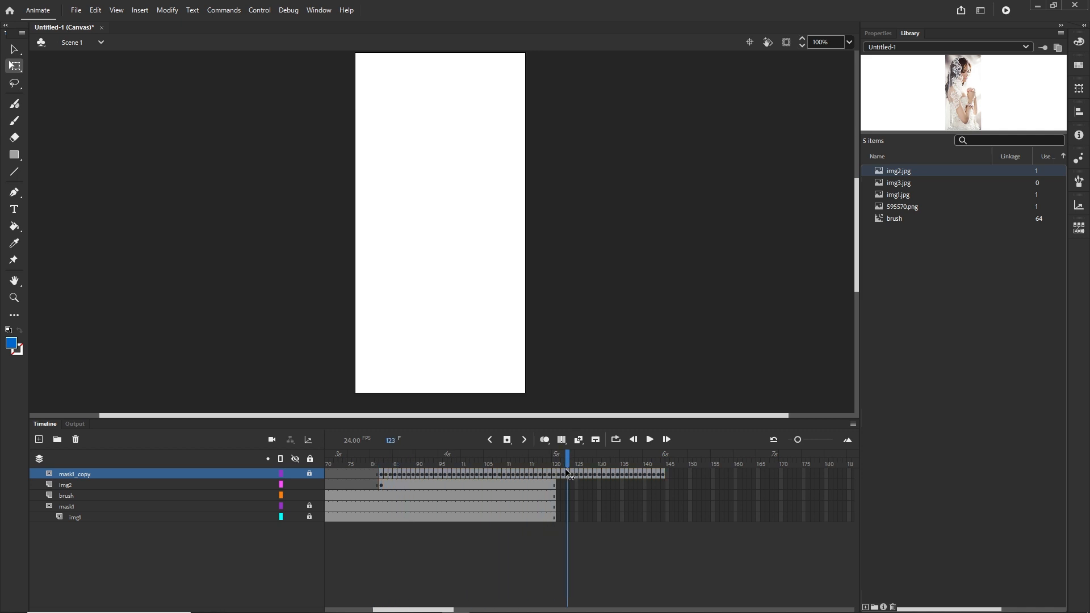
pyautogui.click(382, 486)
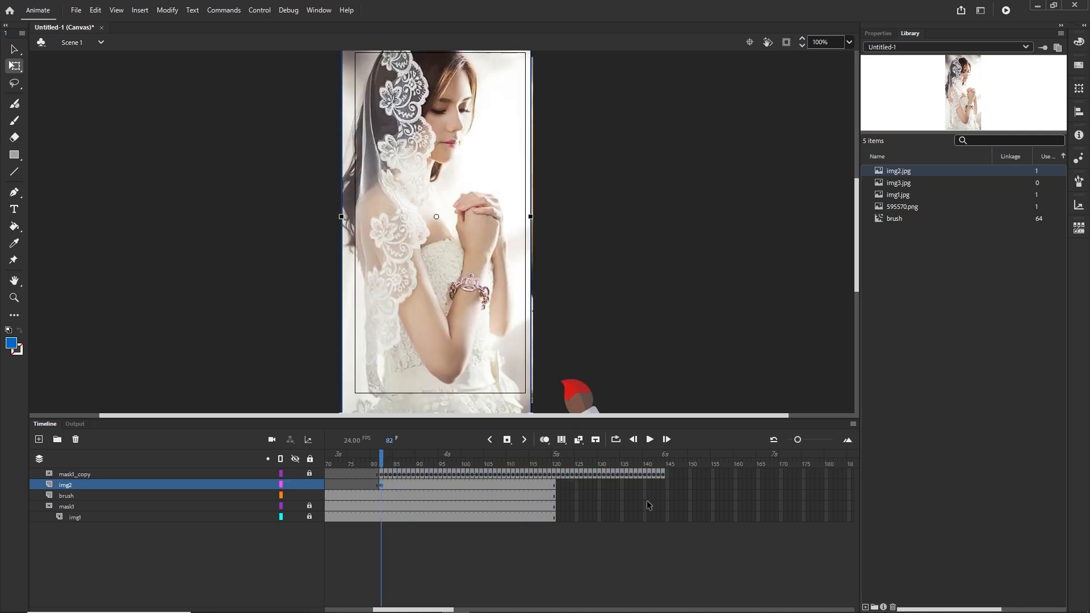
pyautogui.click(662, 486)
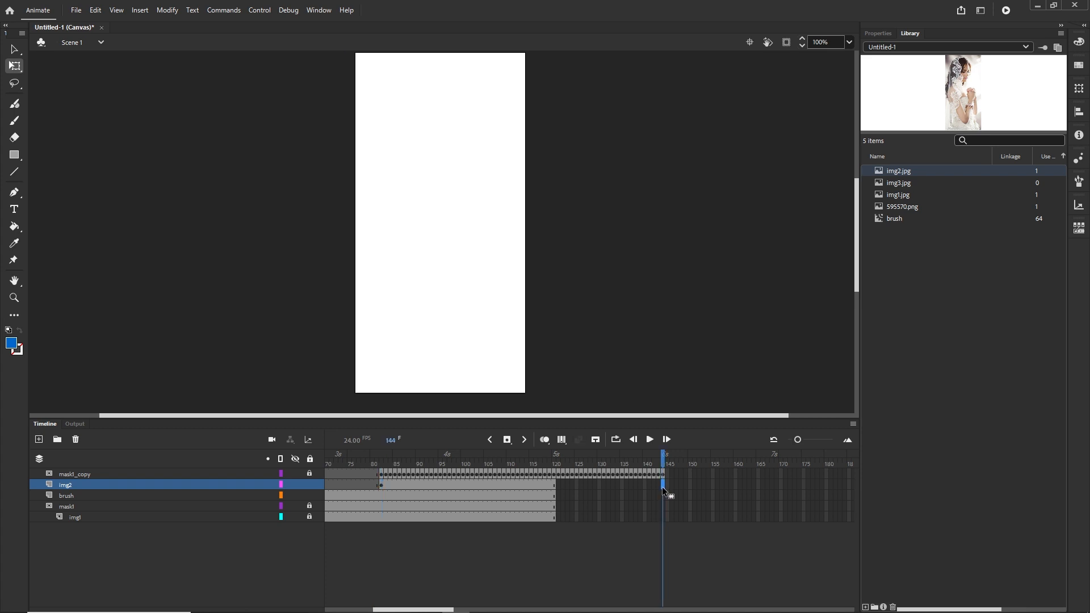
pyautogui.press('F5')
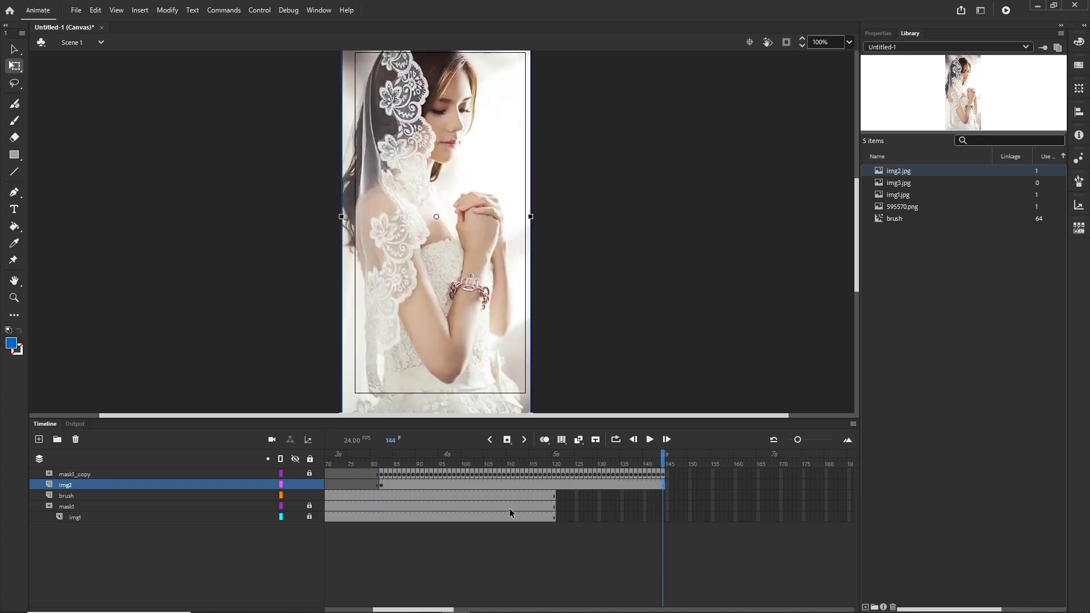
# Set mask1_copy as a mask layer over img2
pyautogui.click(83, 475)
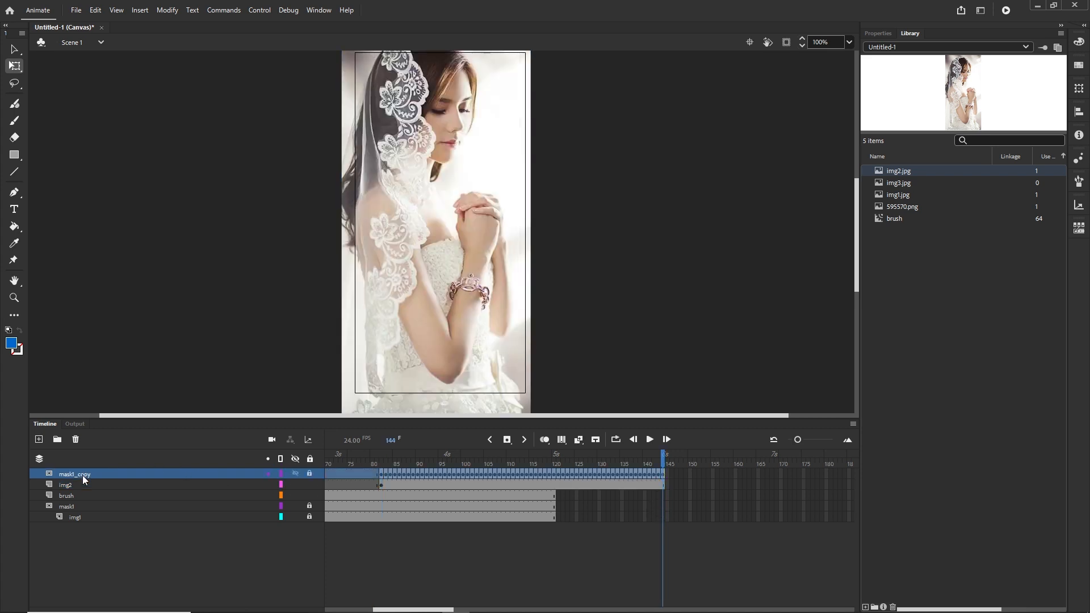
pyautogui.rightClick(83, 476)
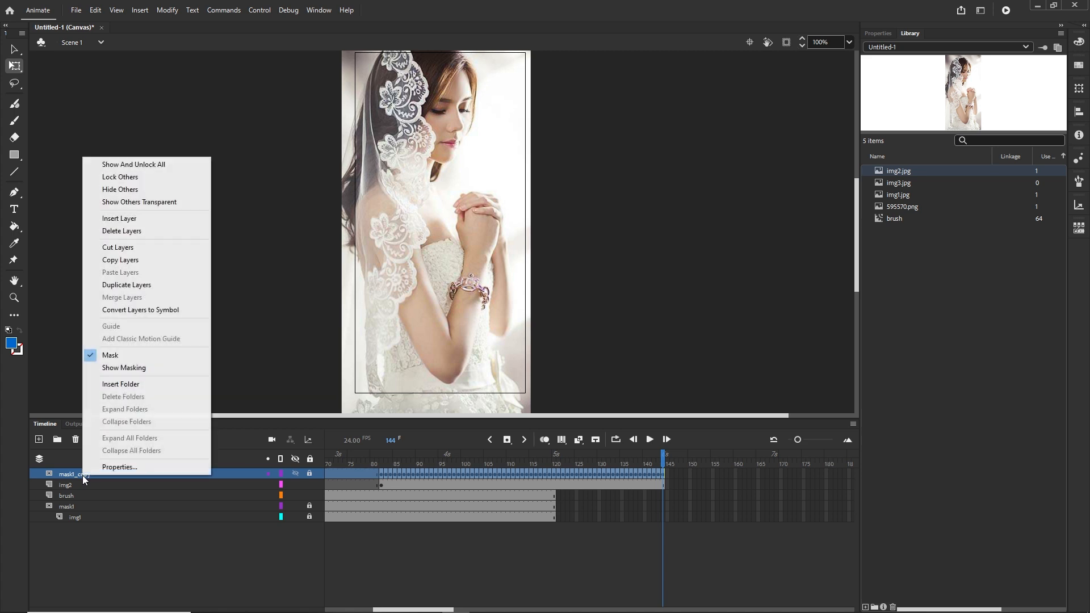
pyautogui.click(111, 356)
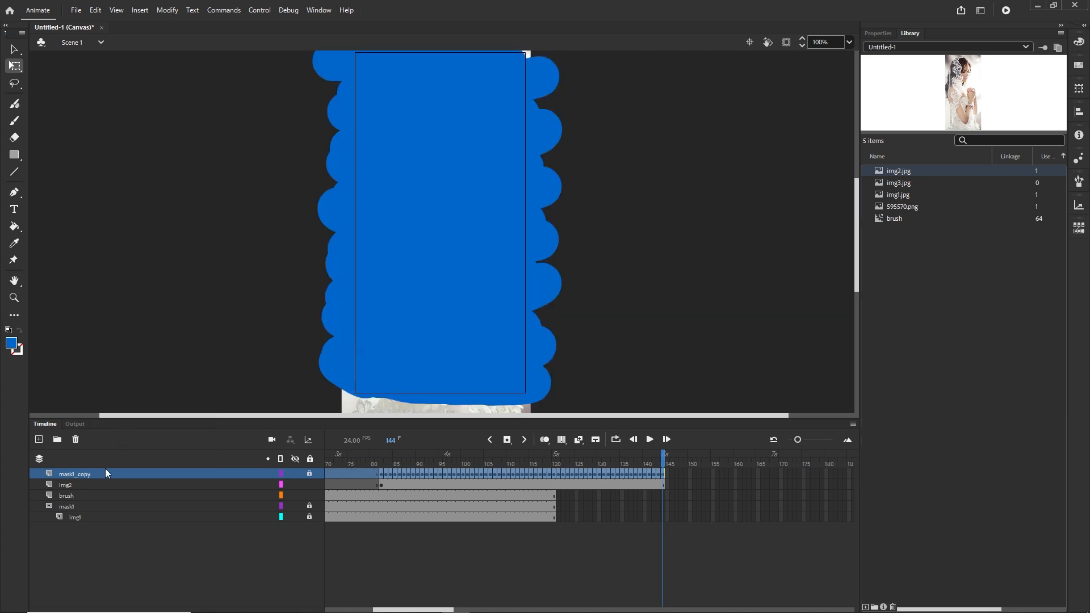
pyautogui.rightClick(79, 474)
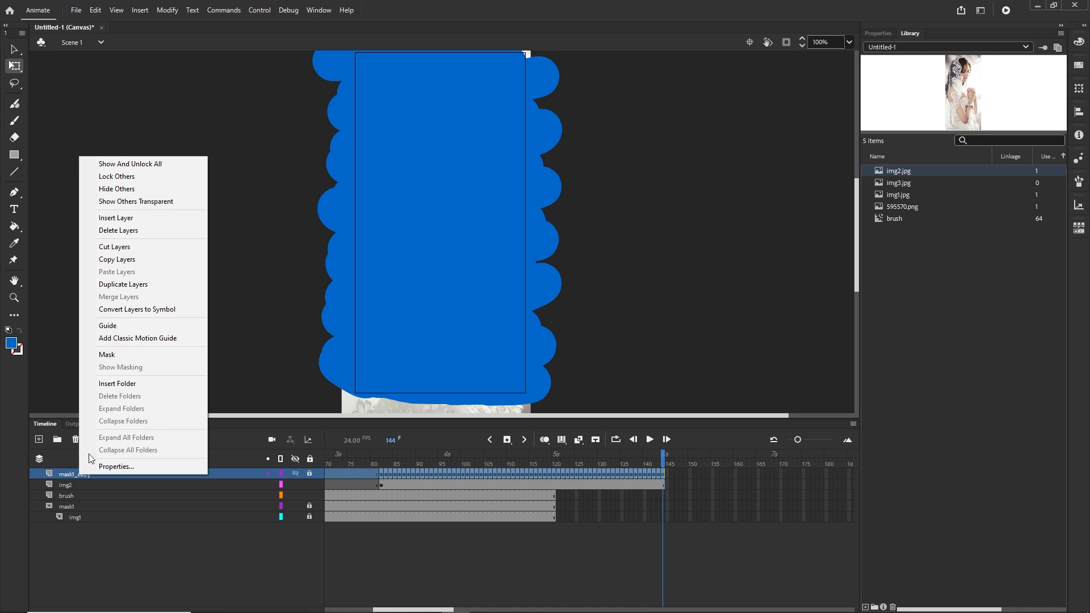
pyautogui.click(108, 356)
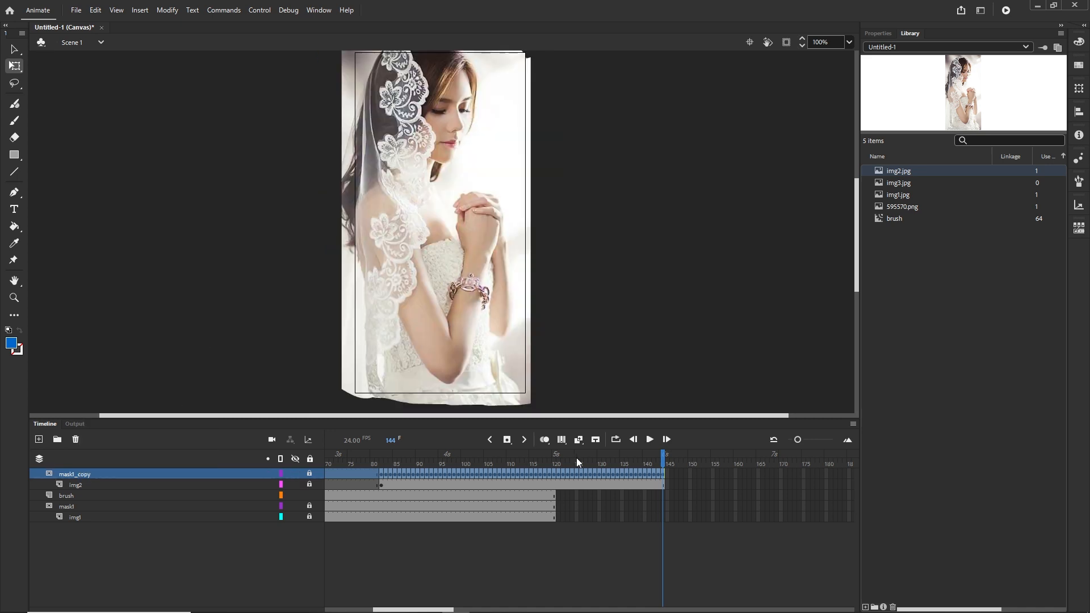
# Scrub the timeline to preview img2 being revealed over img1
pyautogui.moveTo(680, 462)
pyautogui.mouseDown()
pyautogui.moveTo(316, 451)
pyautogui.moveTo(708, 456)
pyautogui.mouseUp()
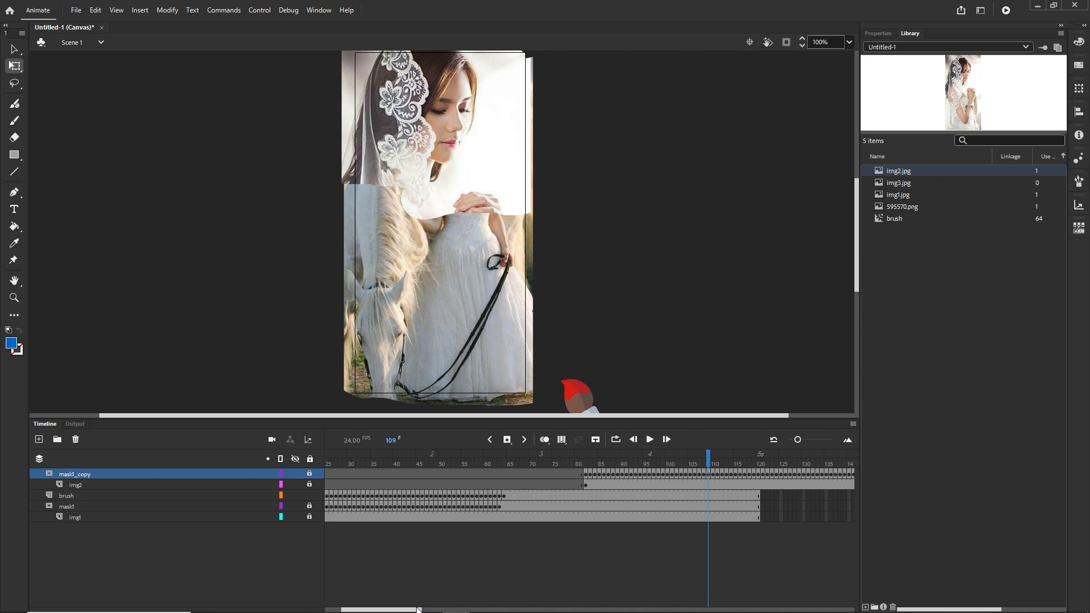
pyautogui.moveTo(417, 609); pyautogui.dragTo(453, 610)
pyautogui.click(472, 464)
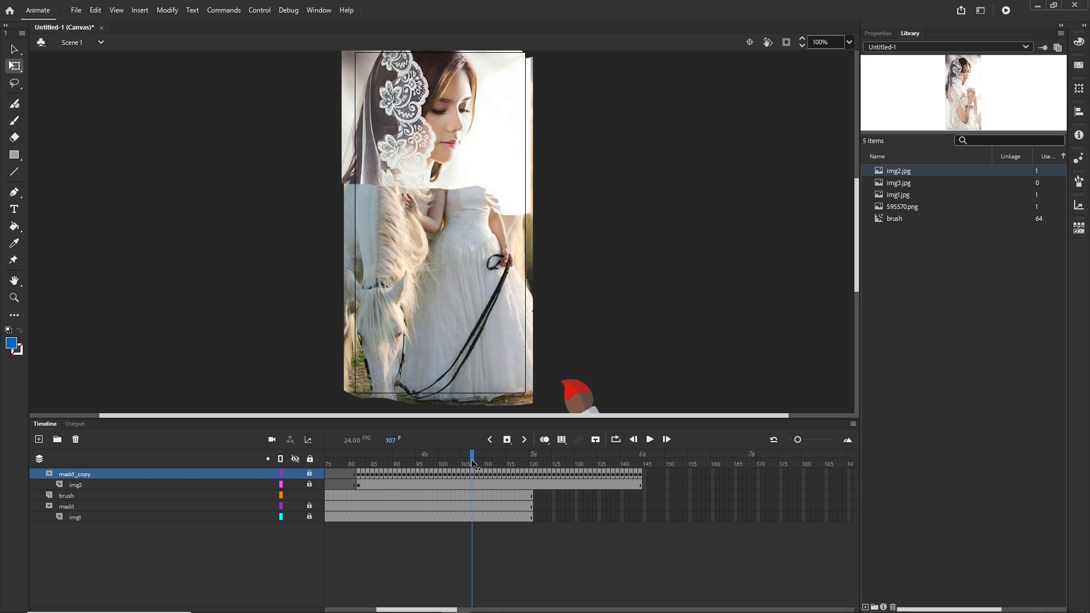
pyautogui.moveTo(475, 465); pyautogui.dragTo(405, 465)
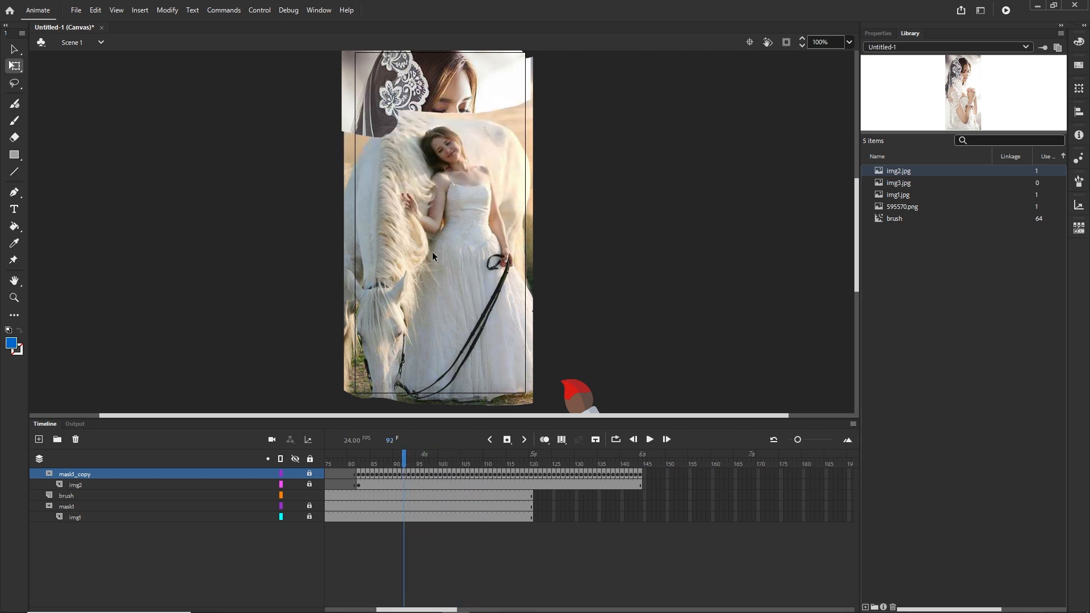
pyautogui.moveTo(405, 465); pyautogui.dragTo(540, 461)
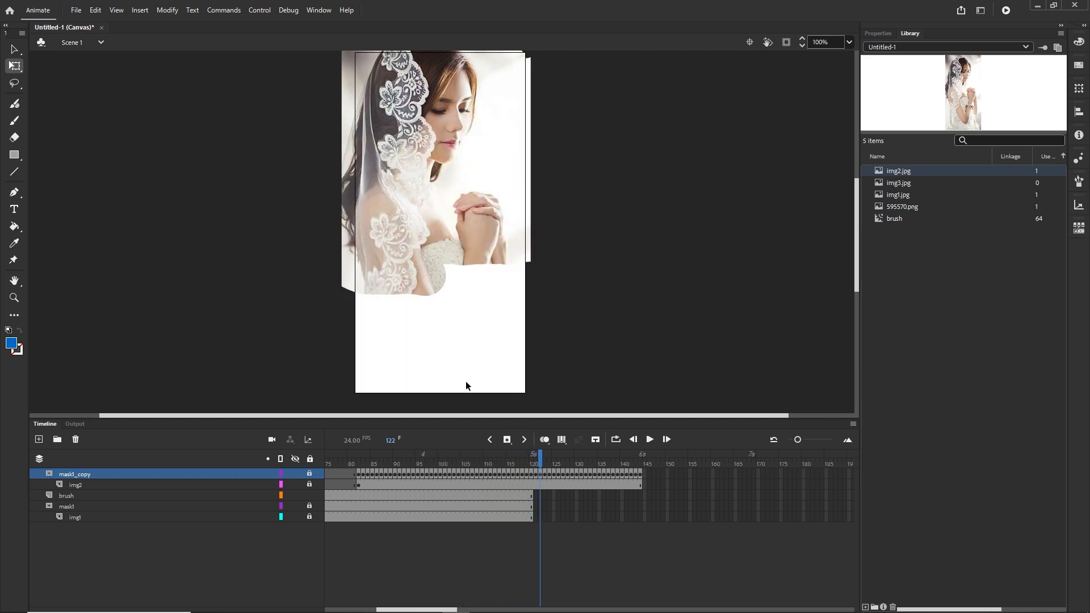
# Extend the img1 layer's frames to frame 144
pyautogui.click(86, 518)
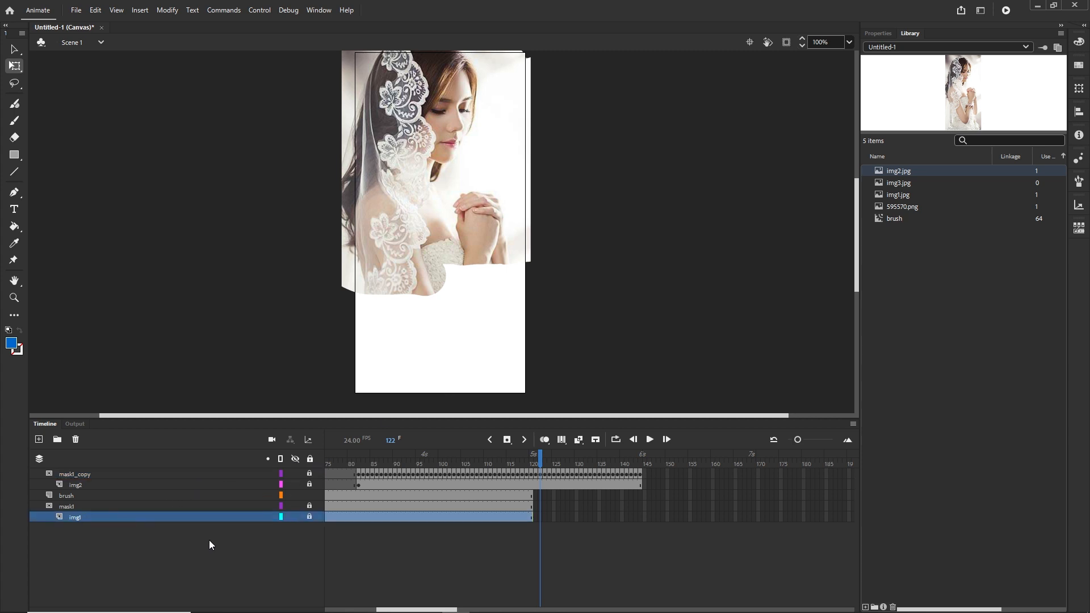
pyautogui.click(640, 518)
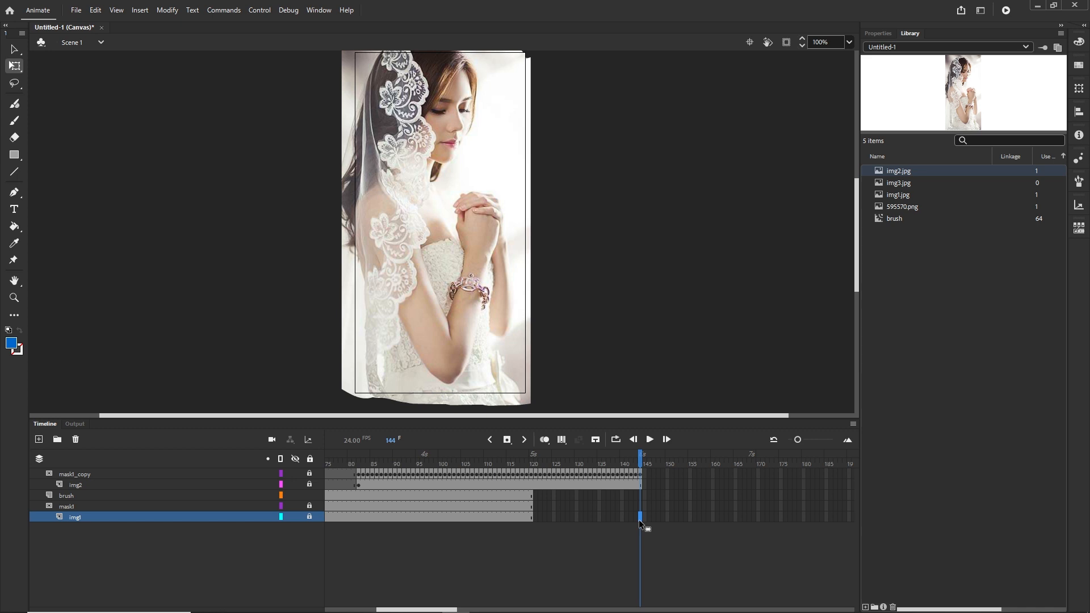
pyautogui.press('F5')
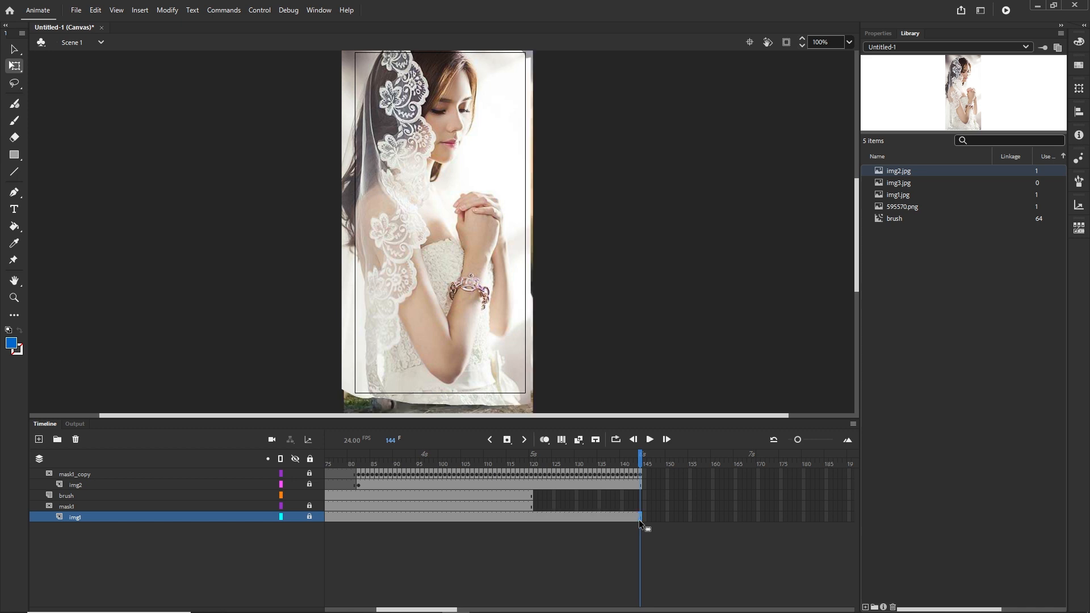
pyautogui.moveTo(642, 463)
pyautogui.mouseDown()
pyautogui.moveTo(379, 465)
pyautogui.moveTo(637, 466)
pyautogui.mouseUp()
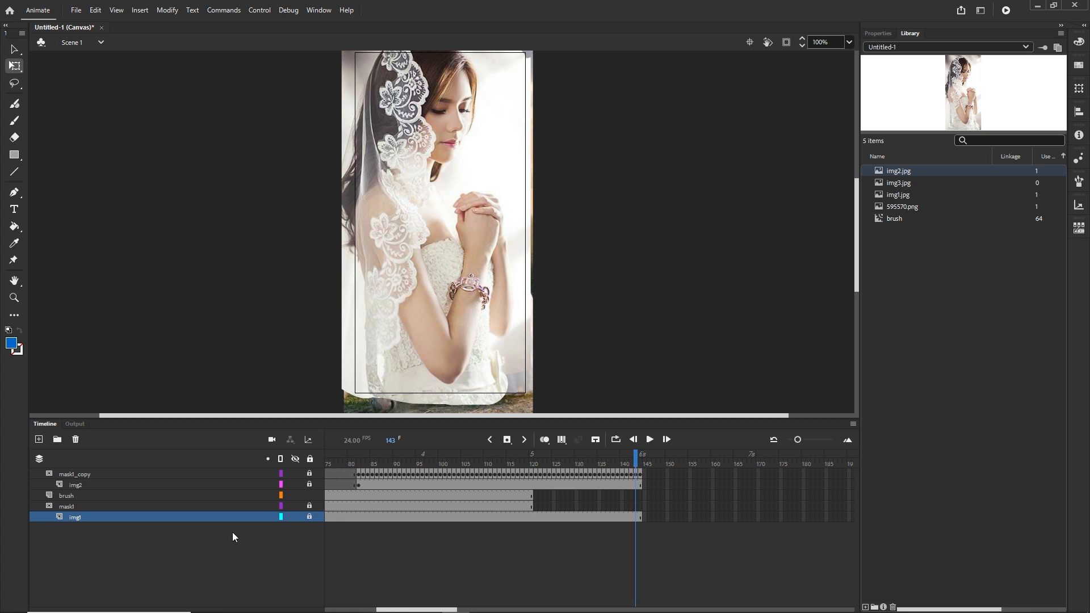
# Duplicate the brush layer and move brush_copy to the top of the layer stack
pyautogui.click(63, 497)
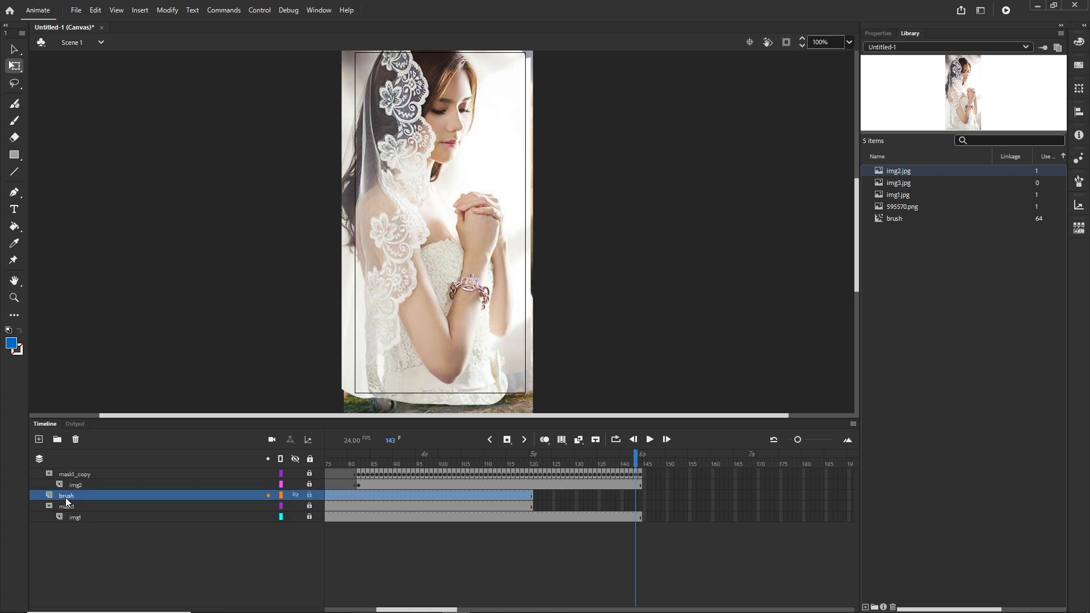
pyautogui.rightClick(66, 498)
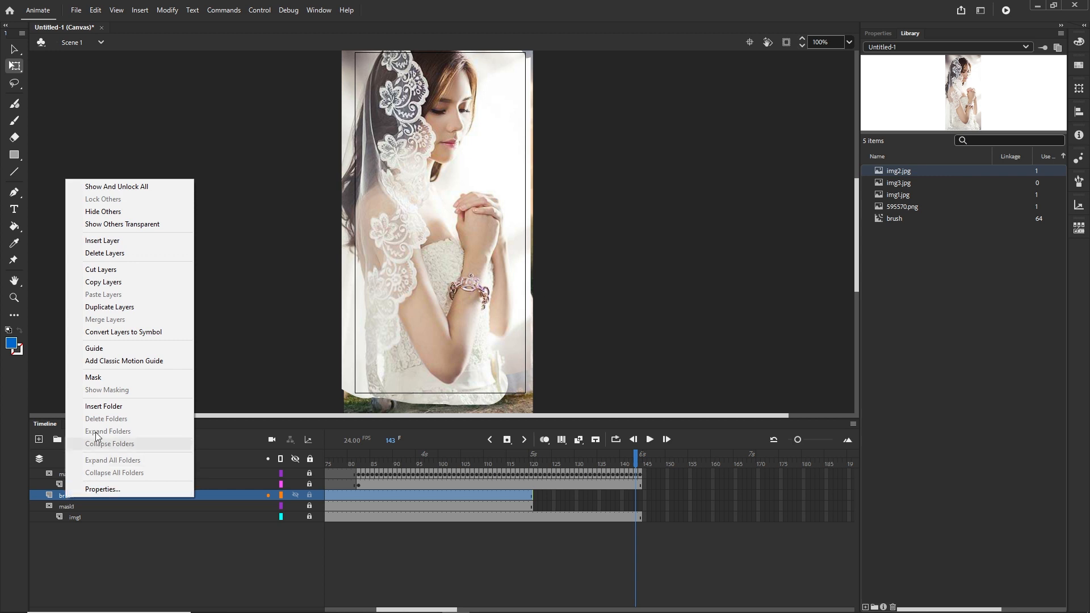
pyautogui.click(114, 308)
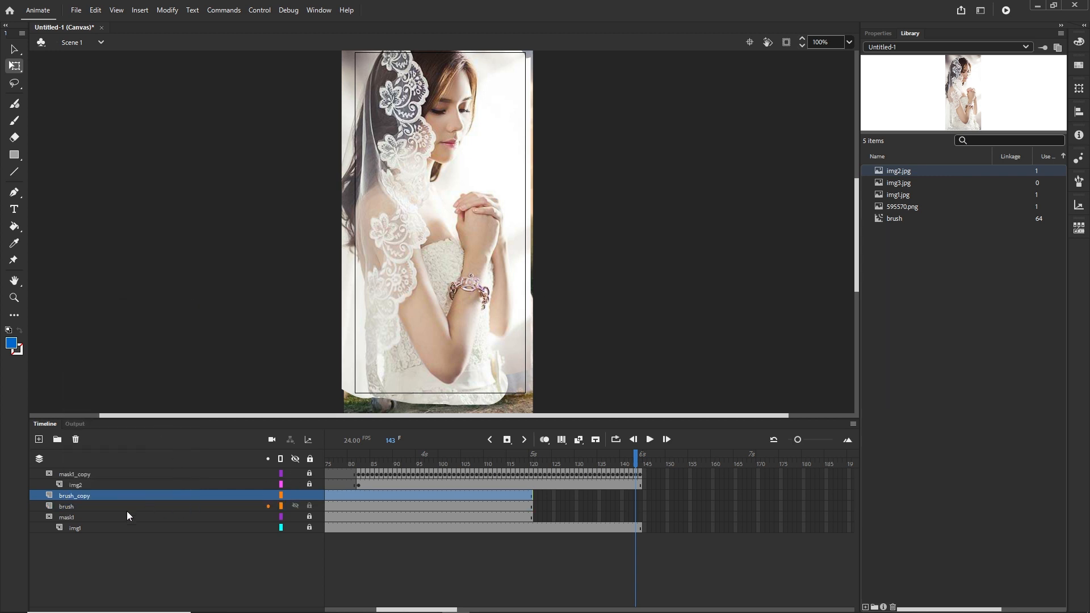
pyautogui.moveTo(73, 499); pyautogui.dragTo(74, 472)
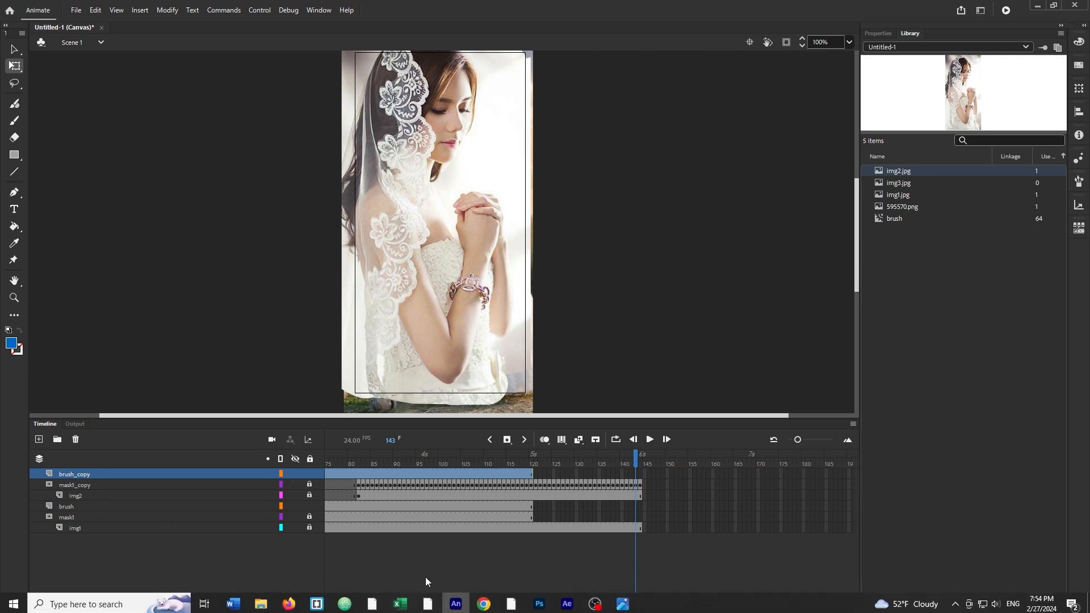
# Move the brush_copy frames so they start around frame 81, where the img2 reveal begins
pyautogui.moveTo(426, 608); pyautogui.dragTo(369, 611)
pyautogui.click(604, 565)
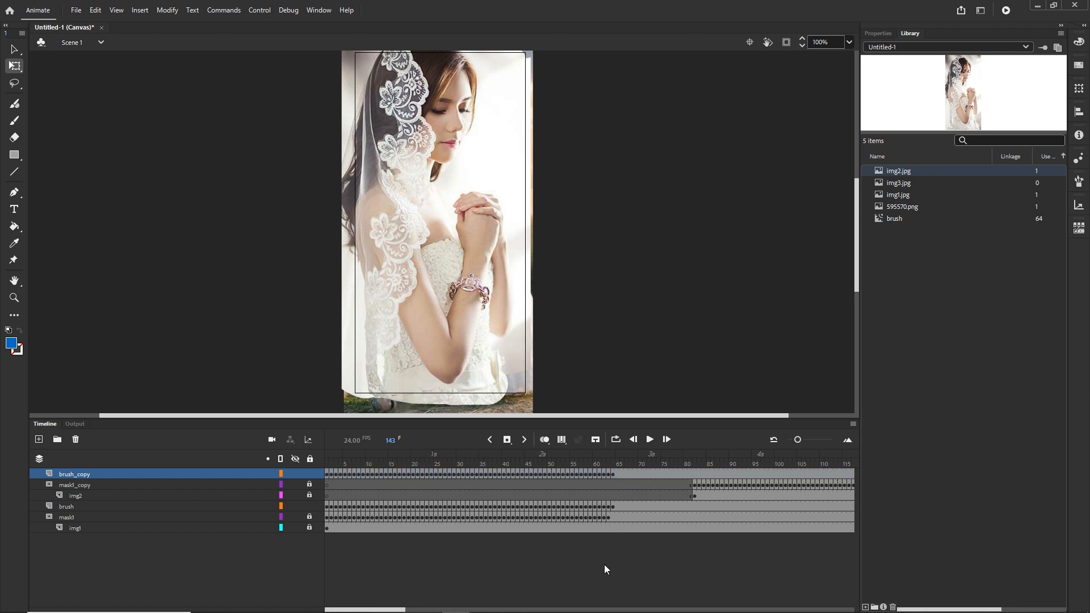
pyautogui.click(612, 473)
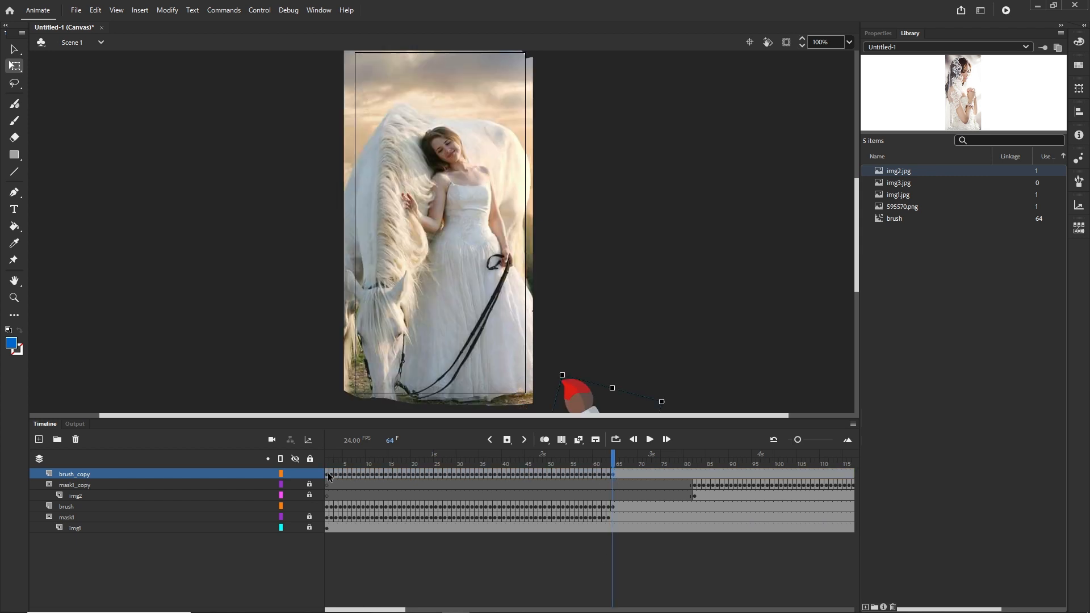
pyautogui.click(330, 474)
pyautogui.moveTo(330, 473); pyautogui.dragTo(694, 473)
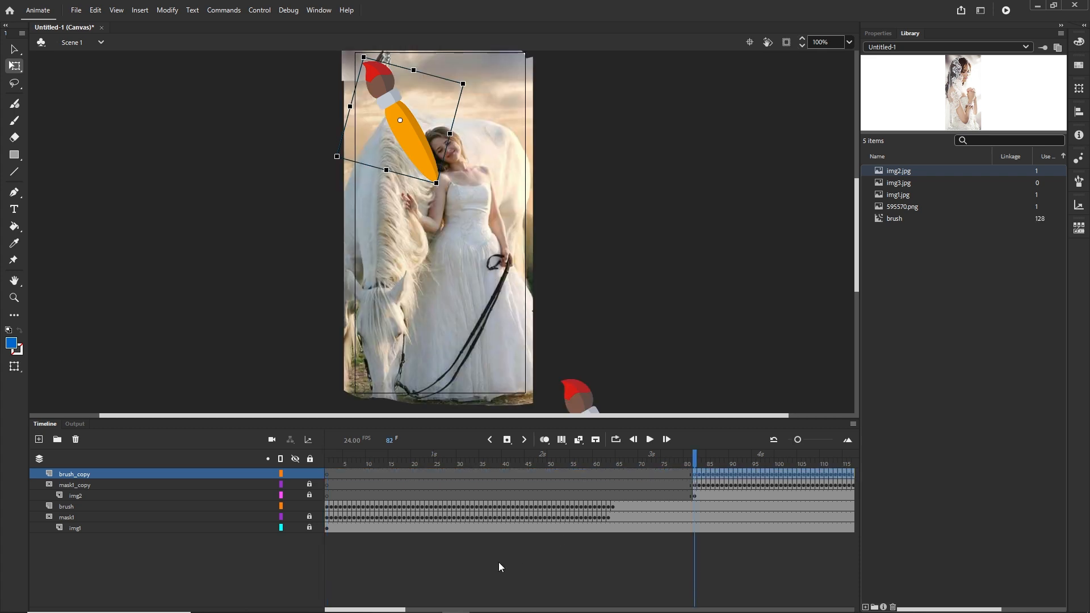
# Scrub the timeline from frame 82 to 144 to preview the brush painting in img2
pyautogui.click(407, 610)
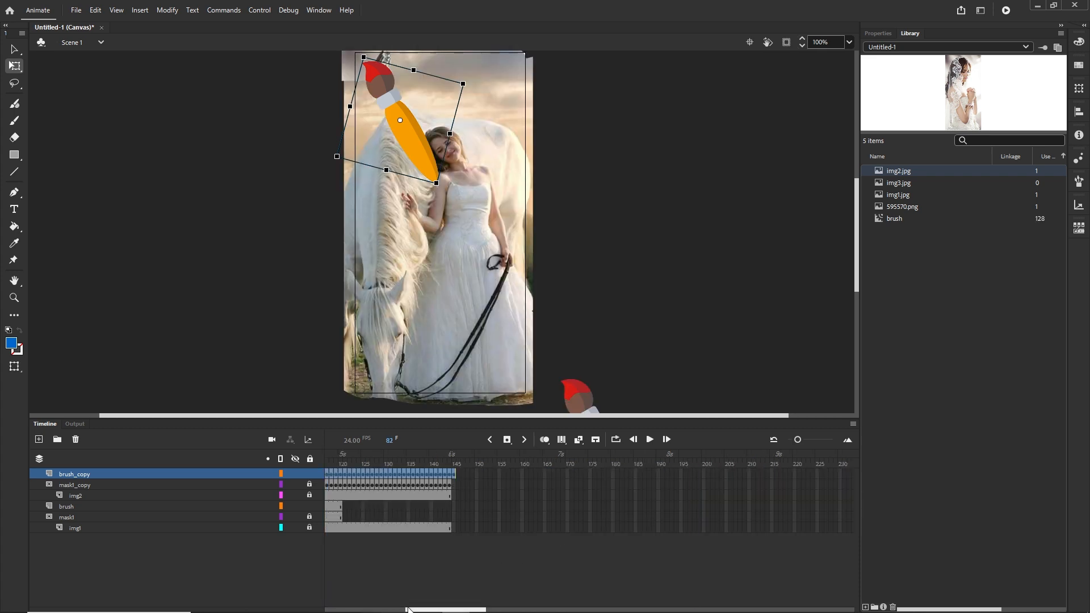
pyautogui.hscroll(-3, 419, 610)
pyautogui.hscroll(-2, 419, 609)
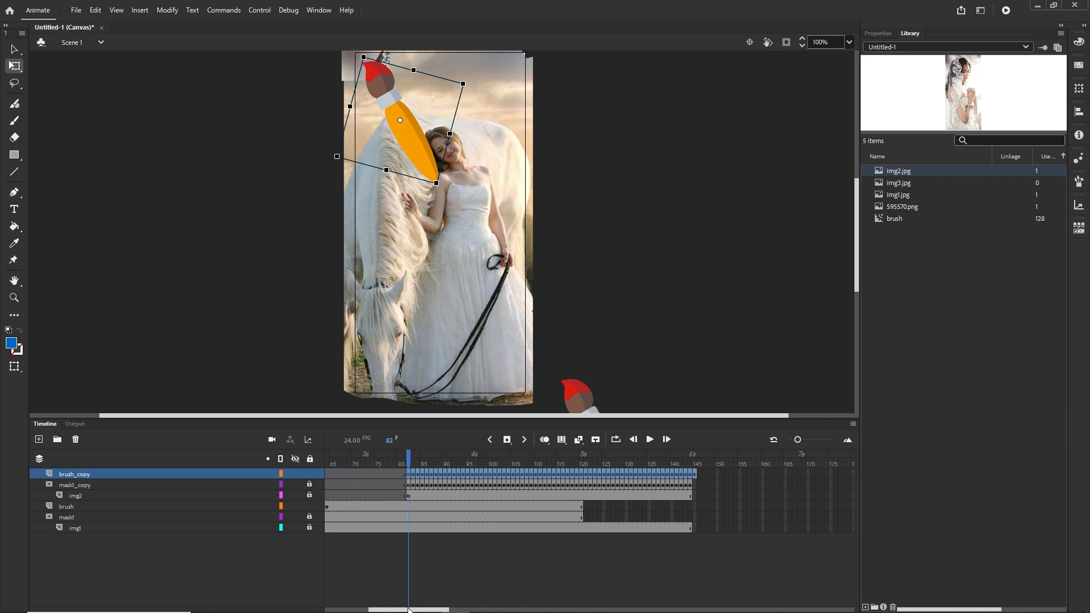
pyautogui.moveTo(410, 459)
pyautogui.mouseDown()
pyautogui.moveTo(621, 460)
pyautogui.moveTo(704, 473)
pyautogui.moveTo(688, 471)
pyautogui.mouseUp()
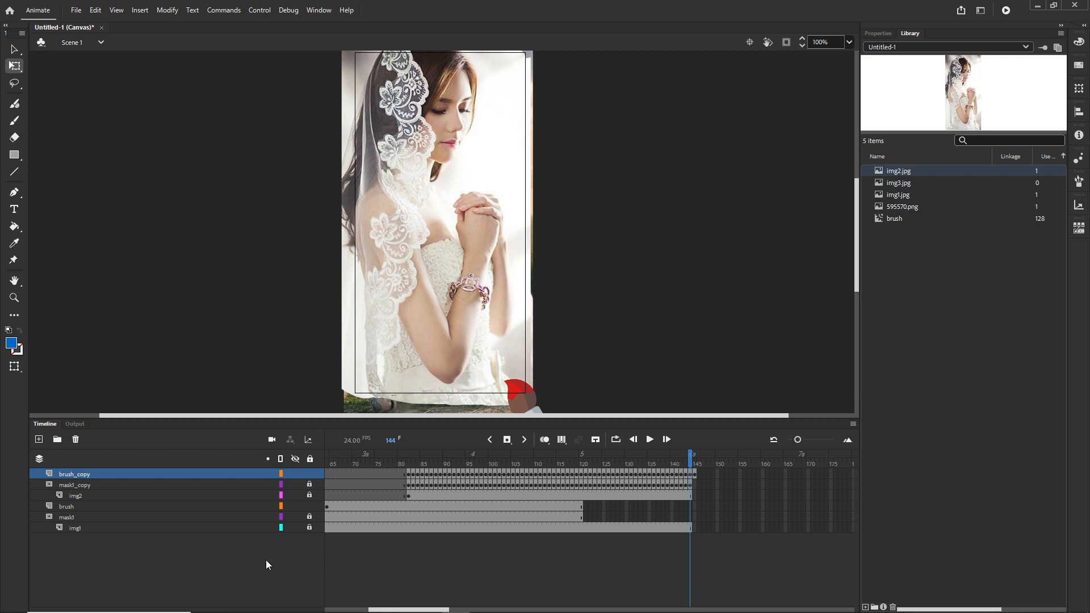
# Add a new layer and place img3.jpg from the library onto the stage, aligning it with the frame
pyautogui.click(39, 440)
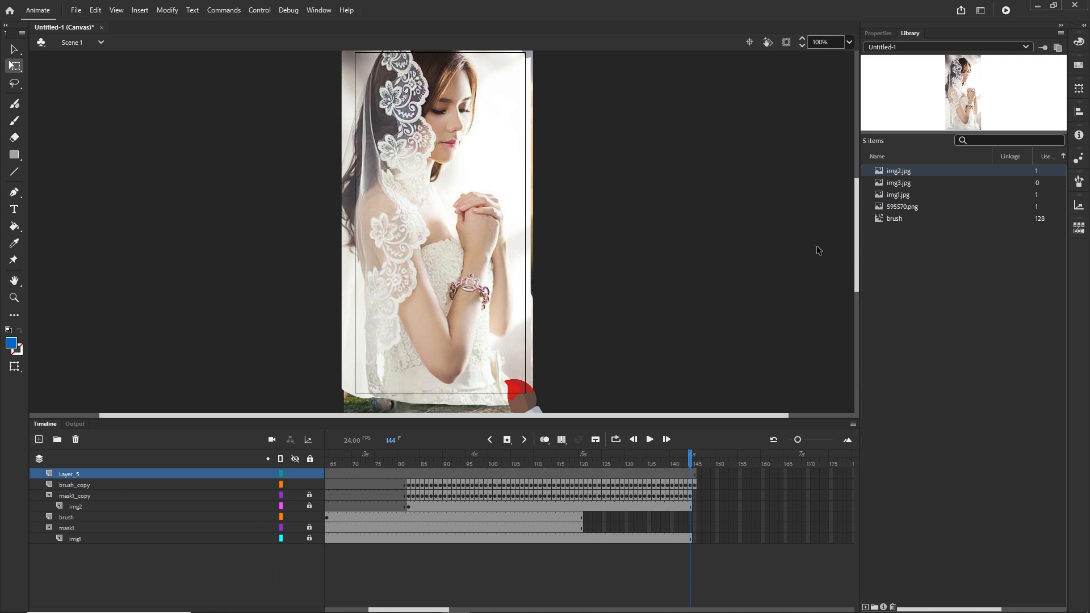
pyautogui.click(903, 184)
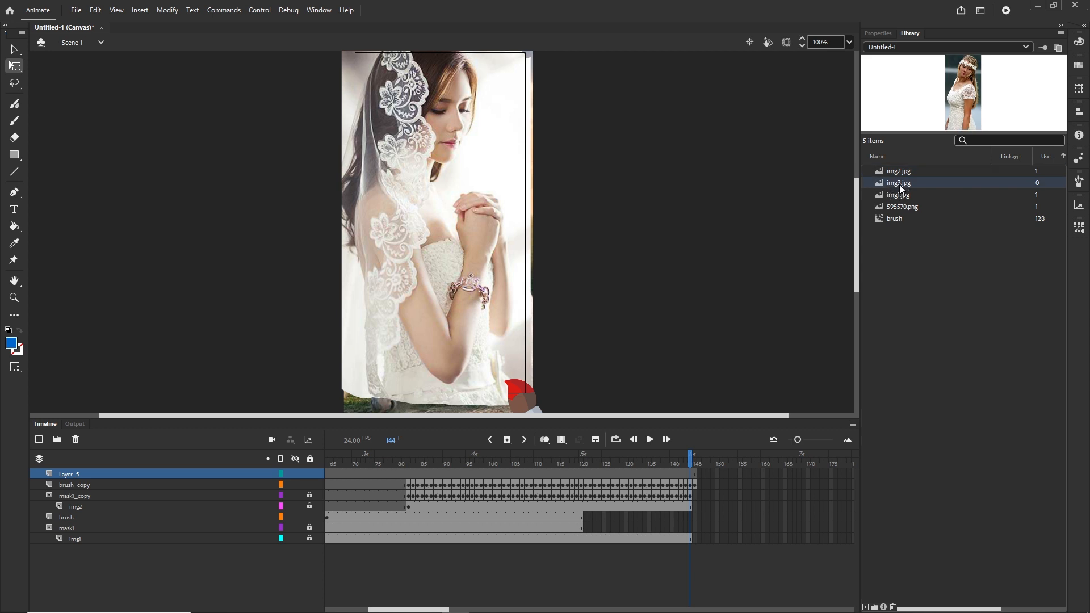
pyautogui.moveTo(598, 185); pyautogui.dragTo(469, 238)
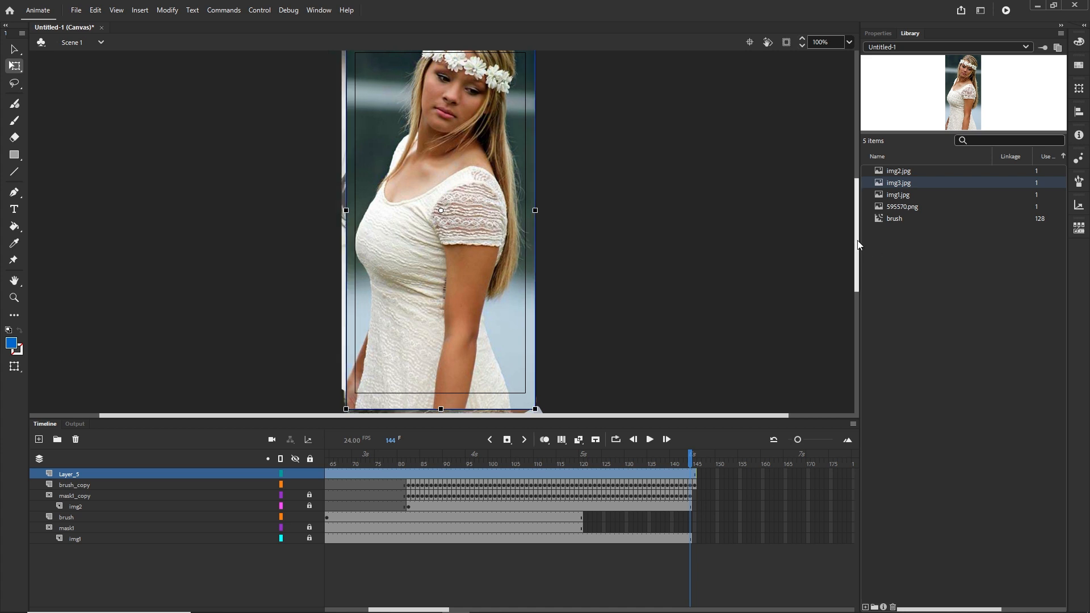
pyautogui.scroll(5, 857, 220)
pyautogui.moveTo(857, 213); pyautogui.dragTo(859, 267)
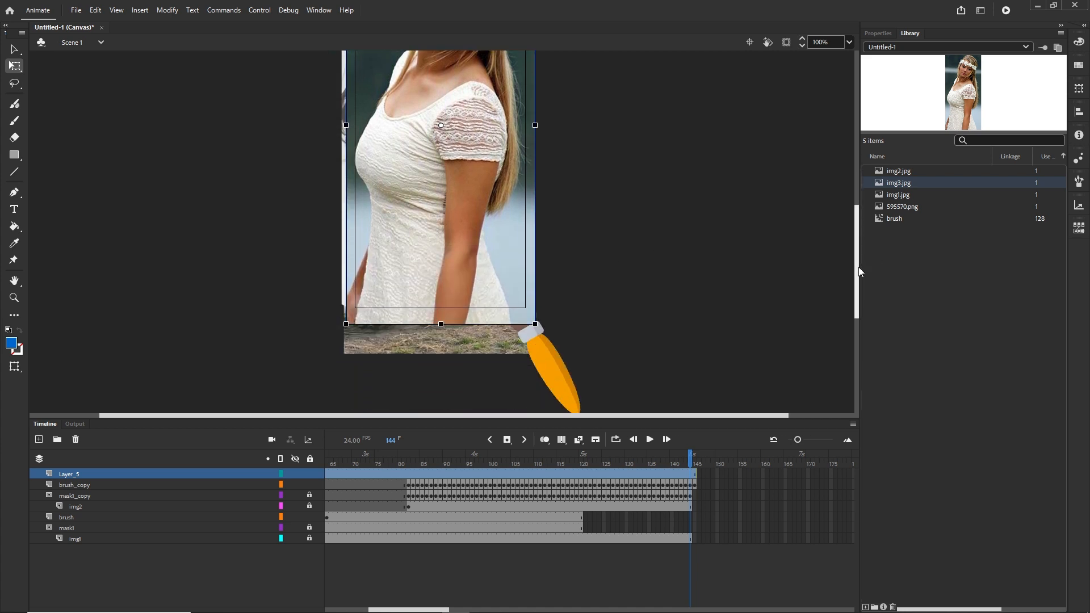
pyautogui.moveTo(481, 223); pyautogui.dragTo(481, 229)
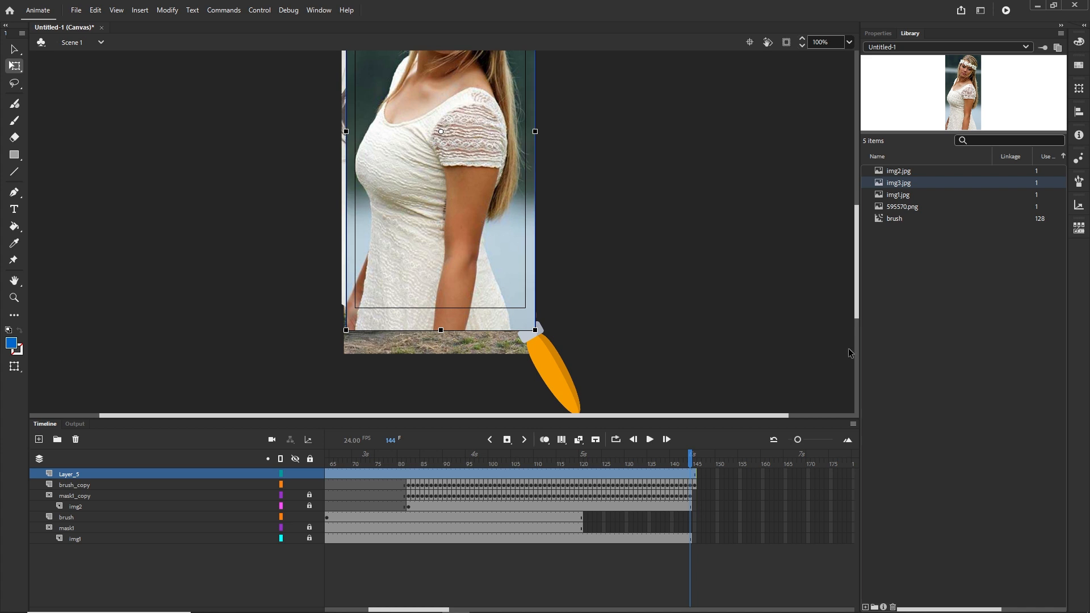
# Rename the new layer as img3
pyautogui.moveTo(449, 610); pyautogui.dragTo(364, 609)
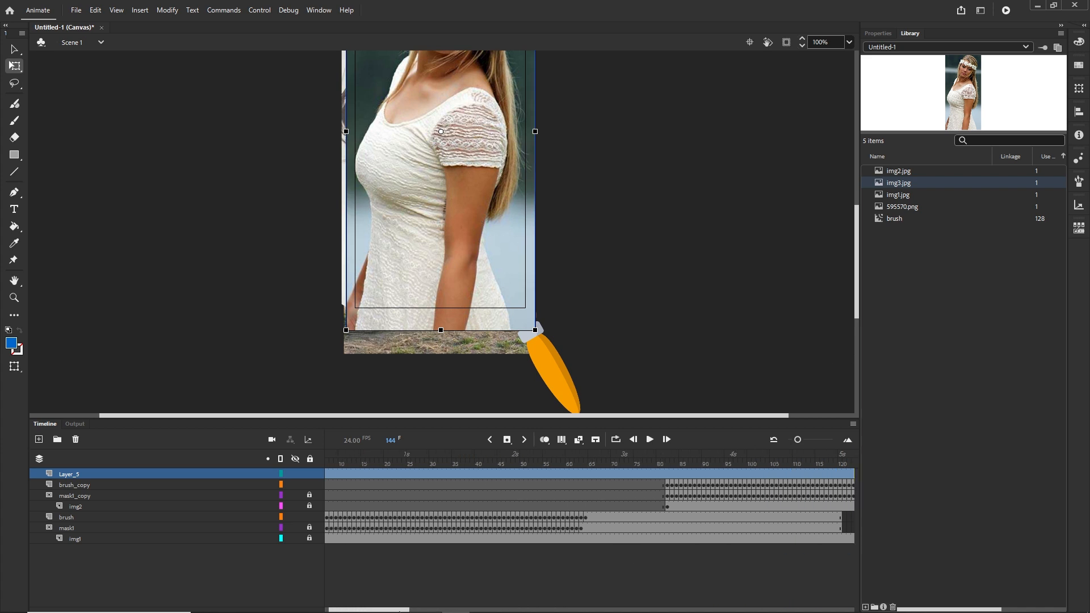
pyautogui.click(327, 475)
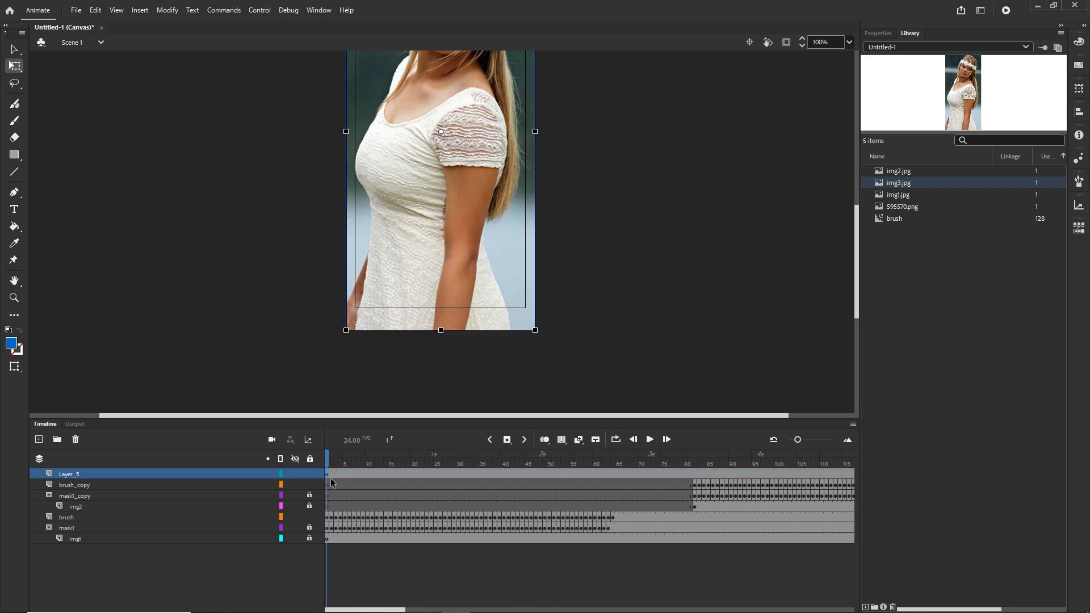
pyautogui.click(48, 483)
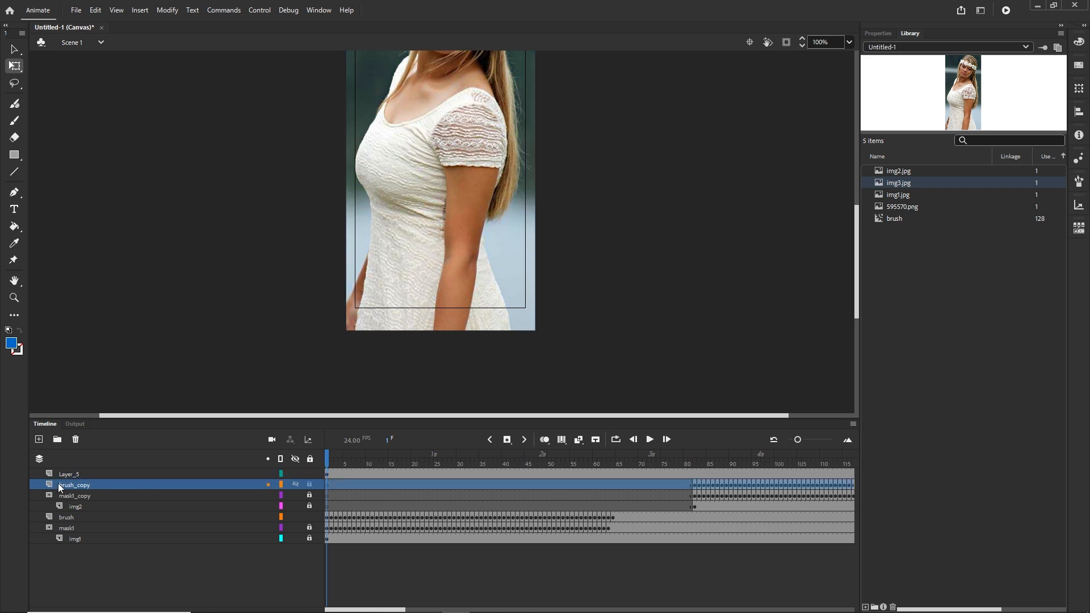
pyautogui.click(62, 475)
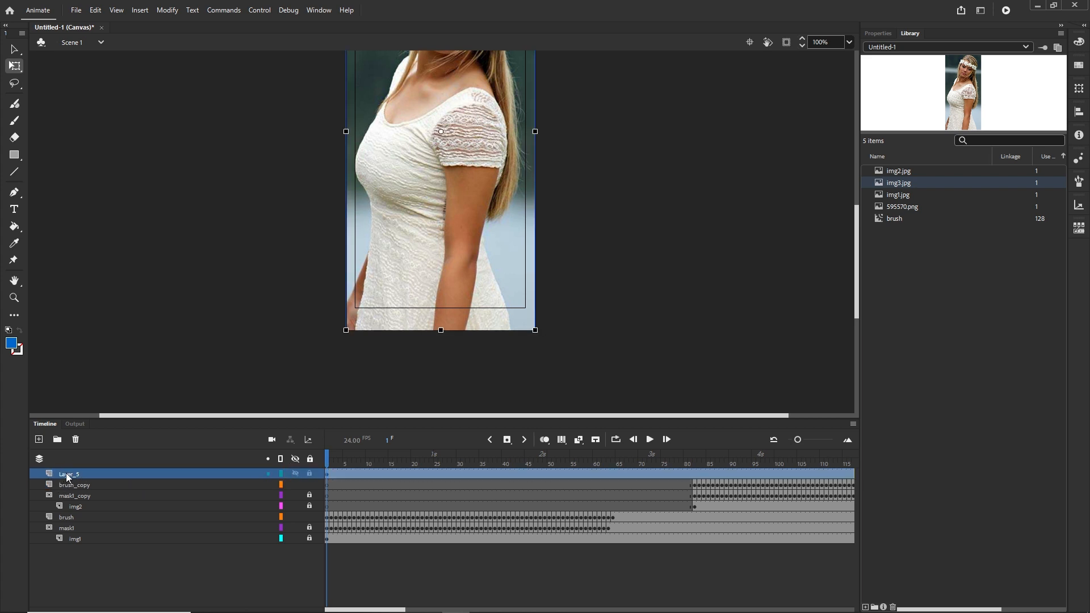
pyautogui.doubleClick(66, 475)
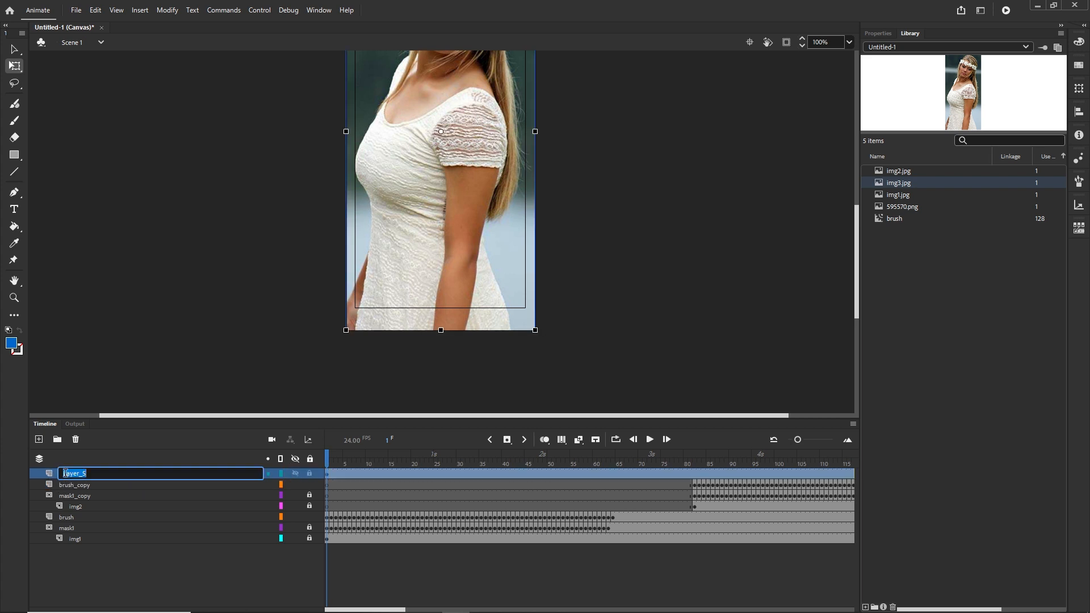
pyautogui.write('img3')
pyautogui.click(154, 591)
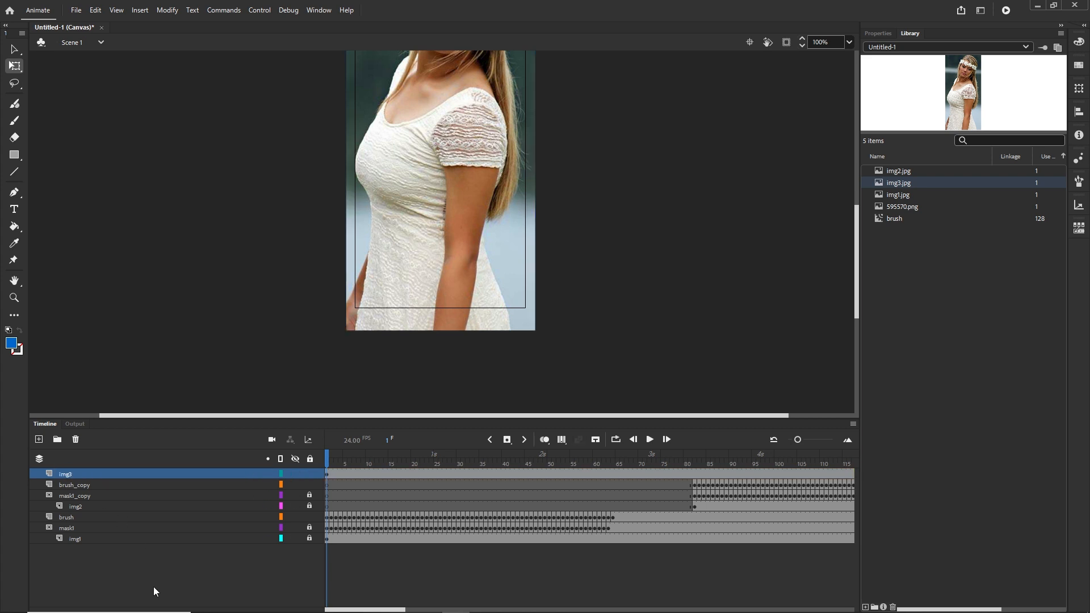
# Move the img3 layer's keyframe from frame 1 to frame 161
pyautogui.click(327, 475)
pyautogui.moveTo(327, 475)
pyautogui.mouseDown()
pyautogui.moveTo(852, 474)
pyautogui.moveTo(713, 474)
pyautogui.mouseUp()
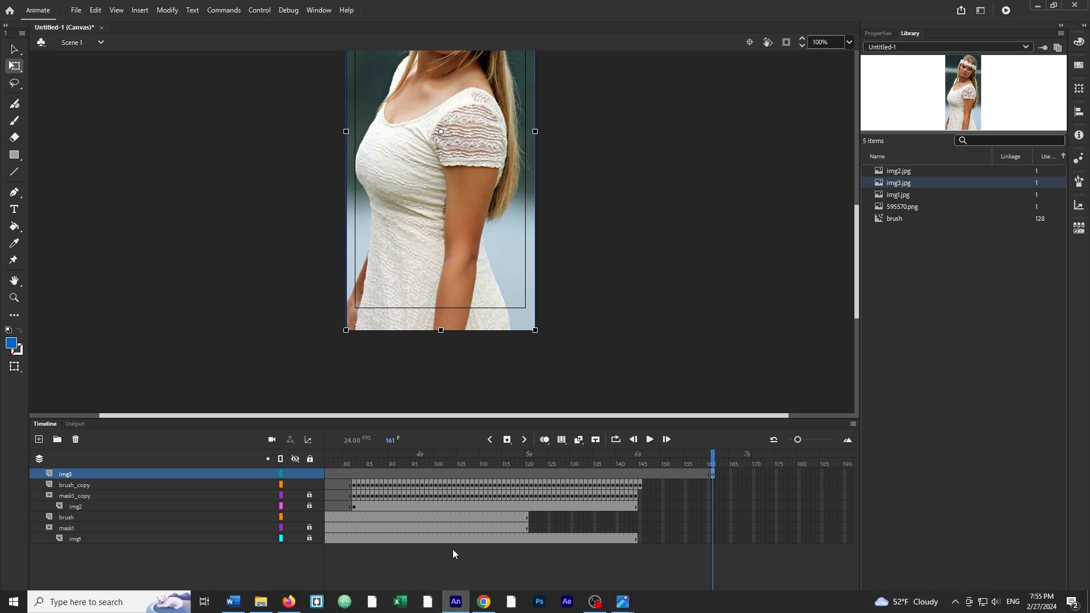
# Extend the img3 layer's frames to about frame 260
pyautogui.moveTo(443, 610); pyautogui.dragTo(516, 611)
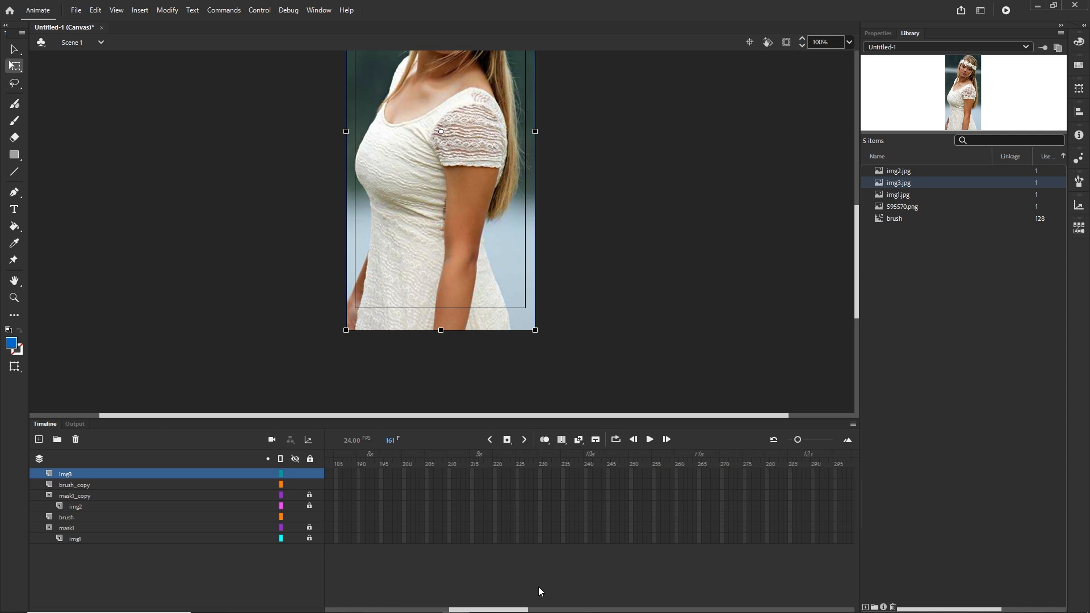
pyautogui.click(653, 474)
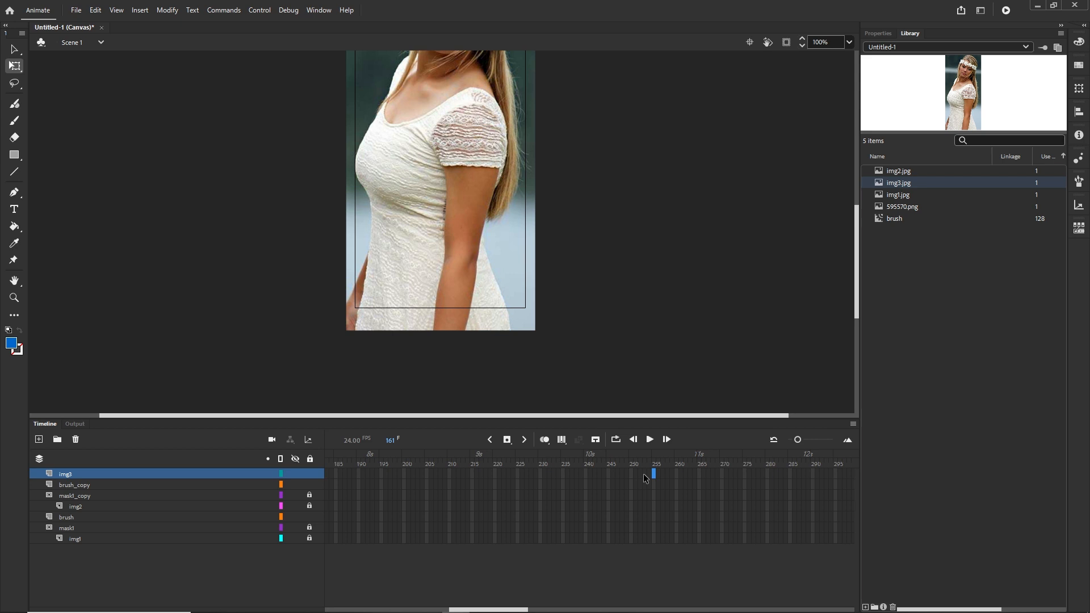
pyautogui.press('F5')
pyautogui.moveTo(653, 465); pyautogui.dragTo(476, 454)
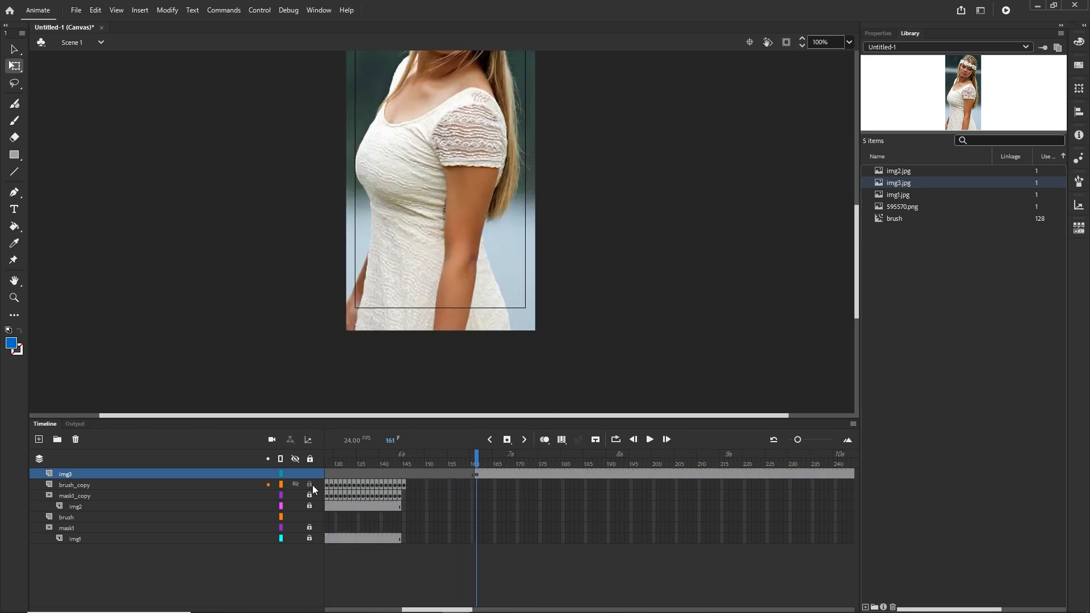
# Duplicate the mask1_copy layer and move mask1_copy_copy to the top of the layer stack
pyautogui.click(65, 497)
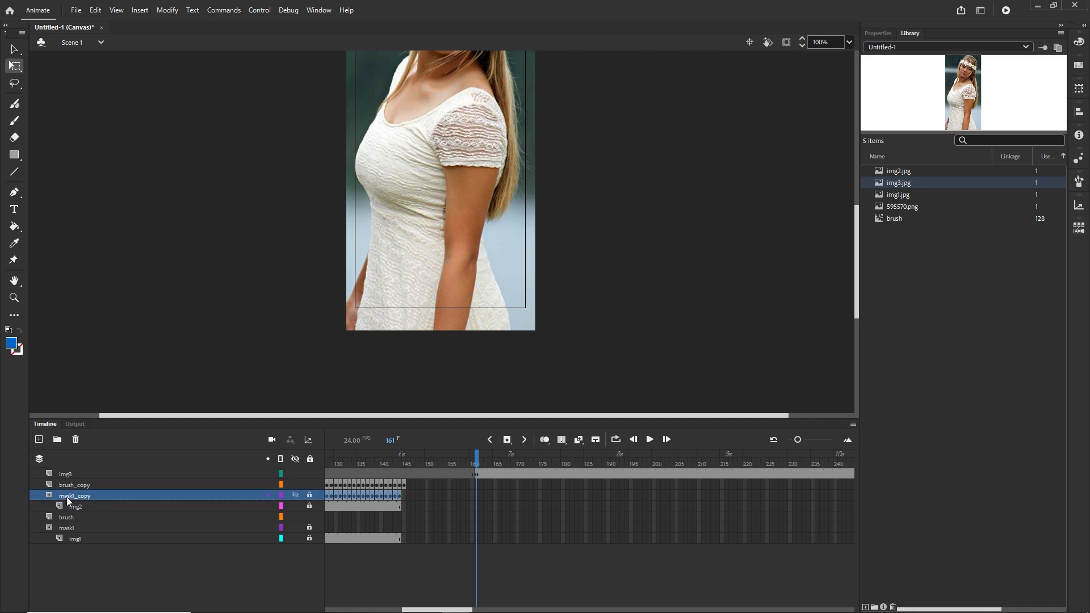
pyautogui.rightClick(67, 497)
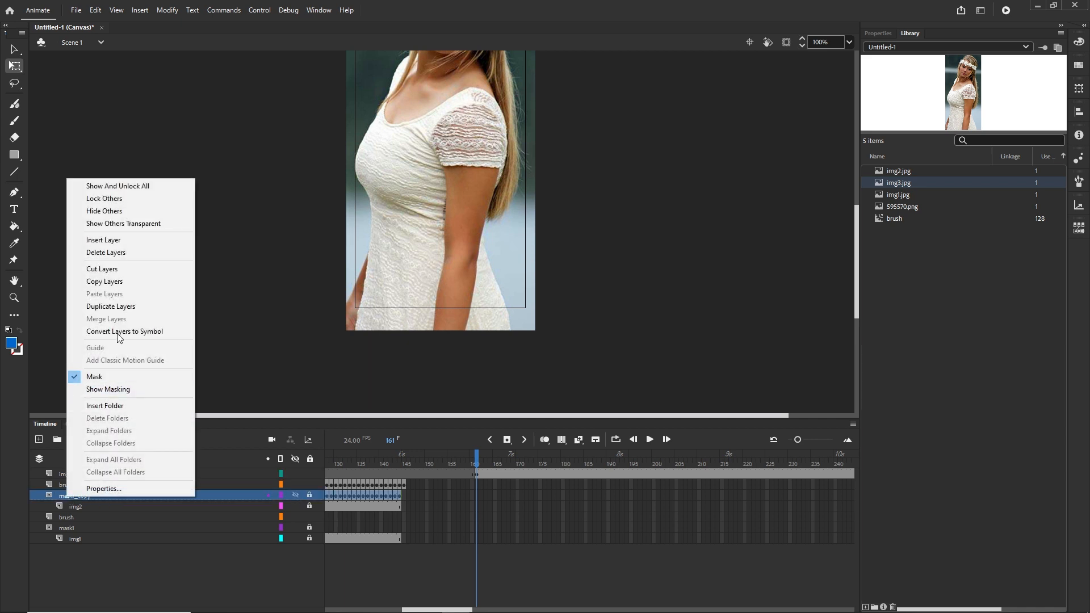
pyautogui.click(111, 306)
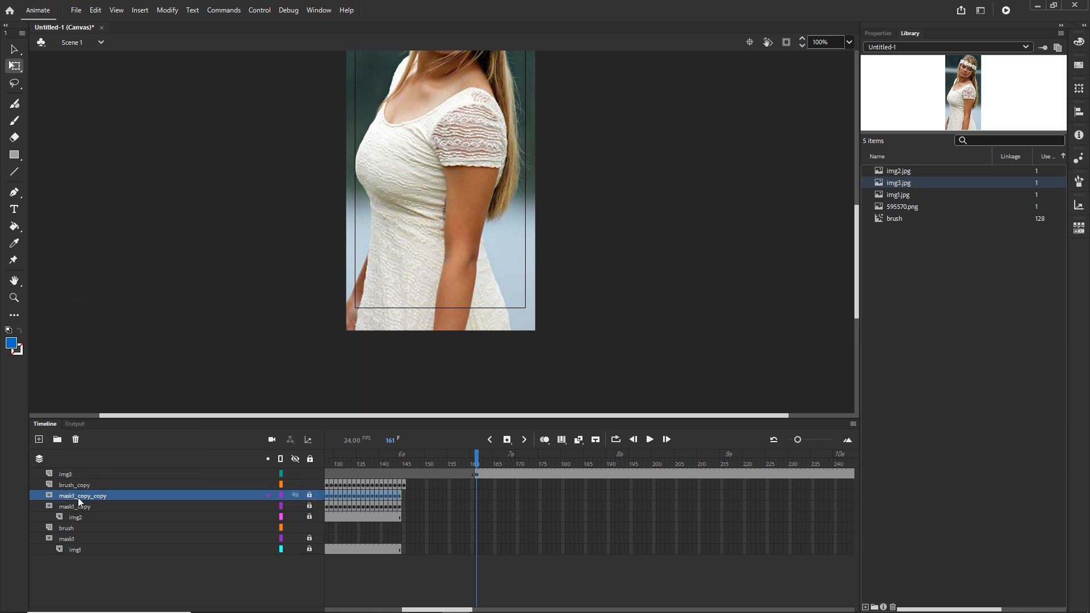
pyautogui.moveTo(77, 497); pyautogui.dragTo(76, 473)
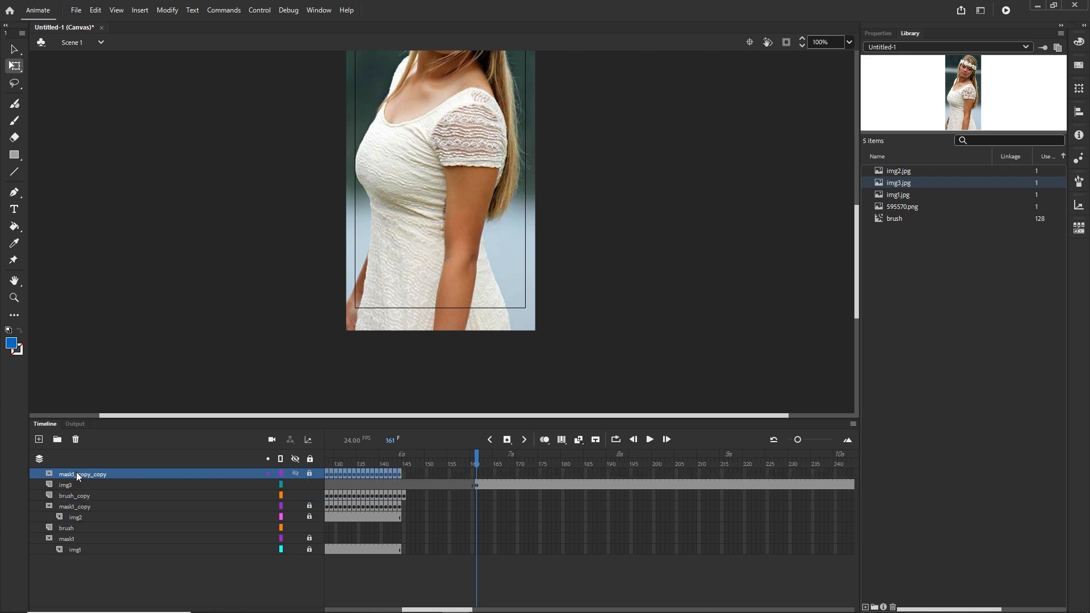
# Move the mask1_copy_copy frames so they start at frame 161
pyautogui.press('Return')
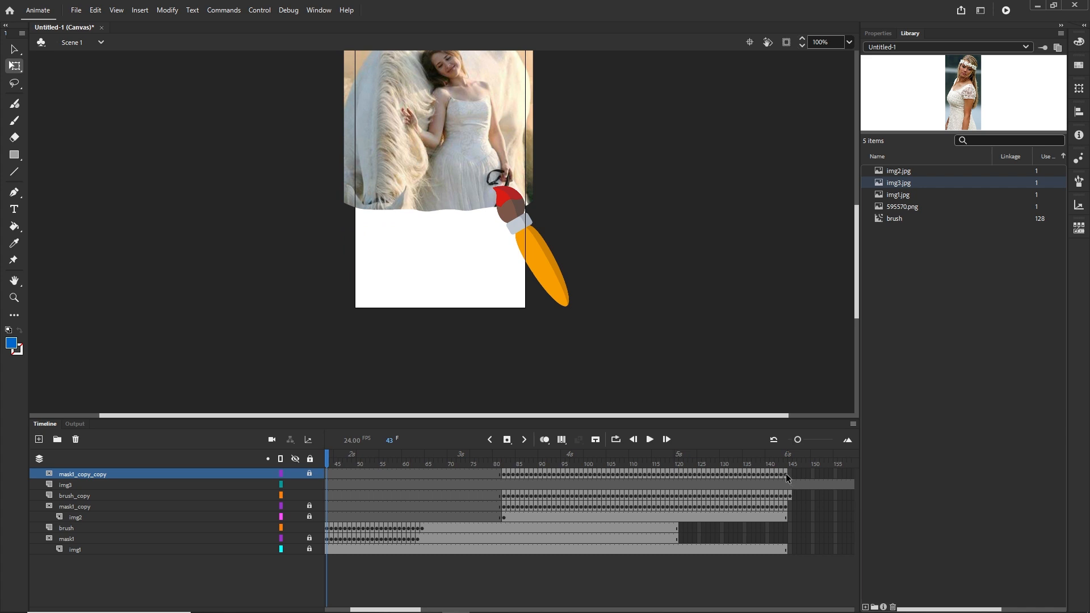
pyautogui.click(786, 474)
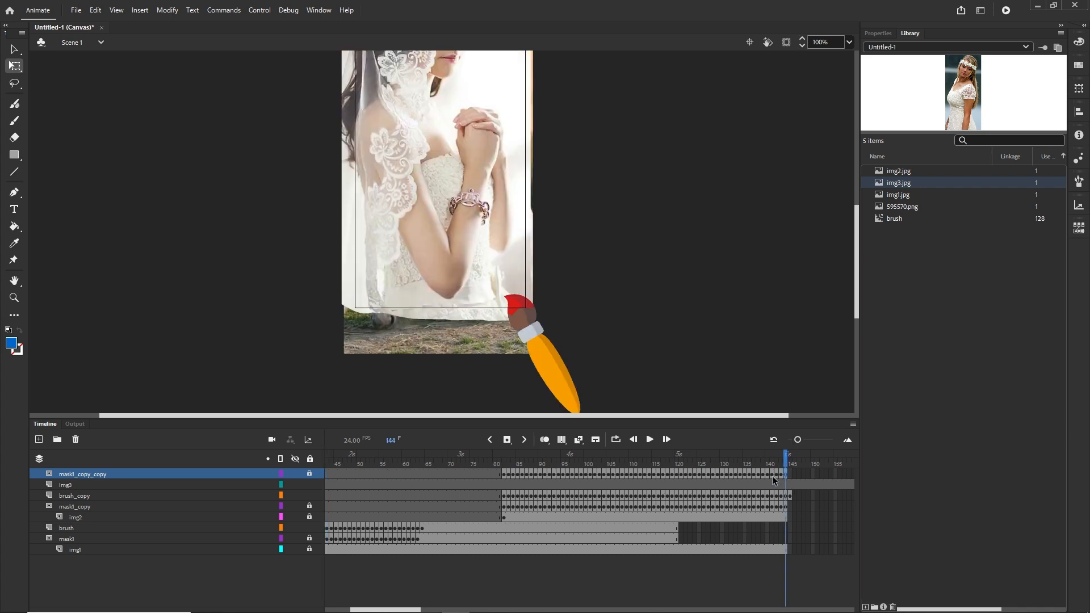
pyautogui.click(504, 473)
pyautogui.moveTo(503, 474); pyautogui.dragTo(614, 471)
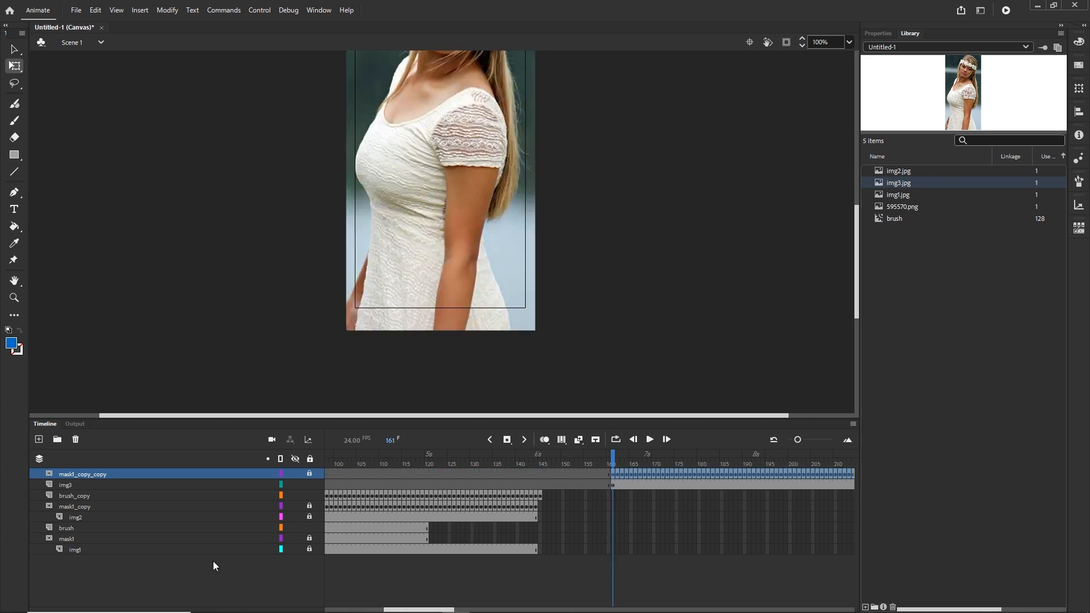
# Switch off the Mask option on the mask1_copy_copy layer
pyautogui.click(68, 484)
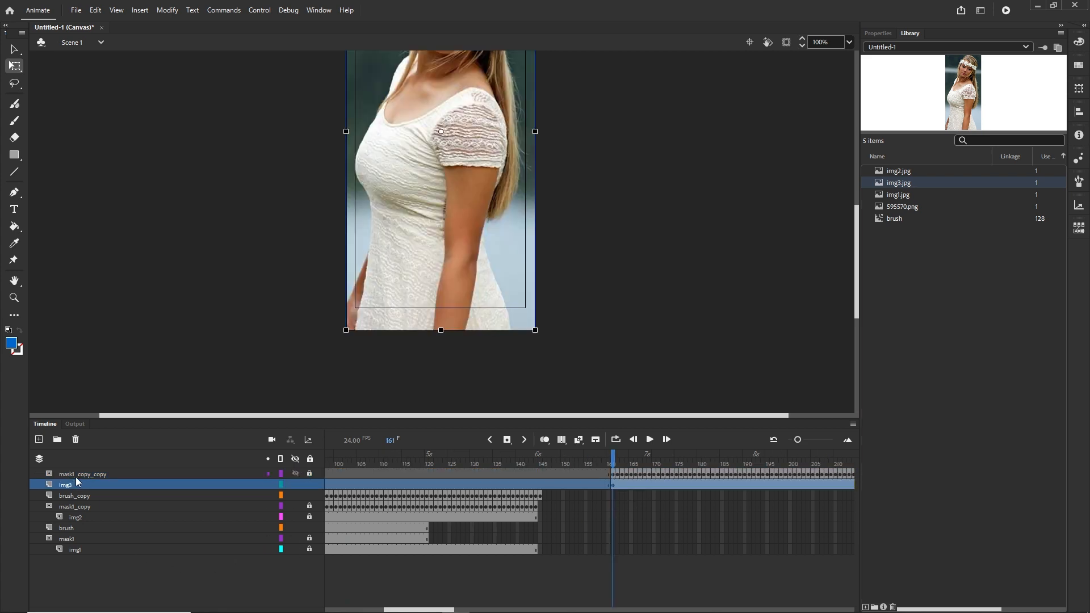
pyautogui.click(76, 476)
pyautogui.rightClick(76, 476)
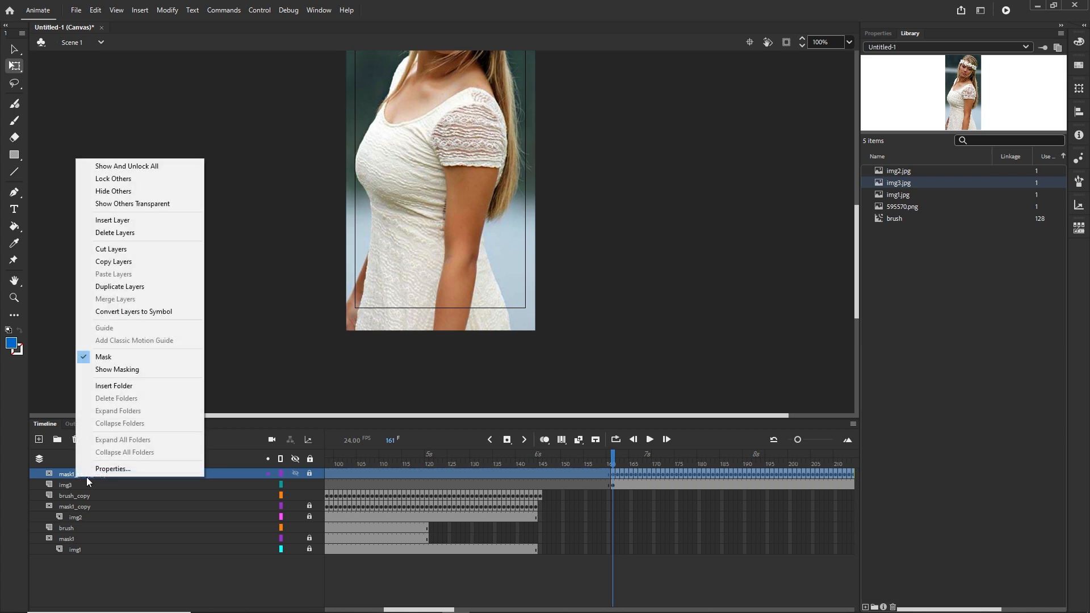
pyautogui.click(108, 358)
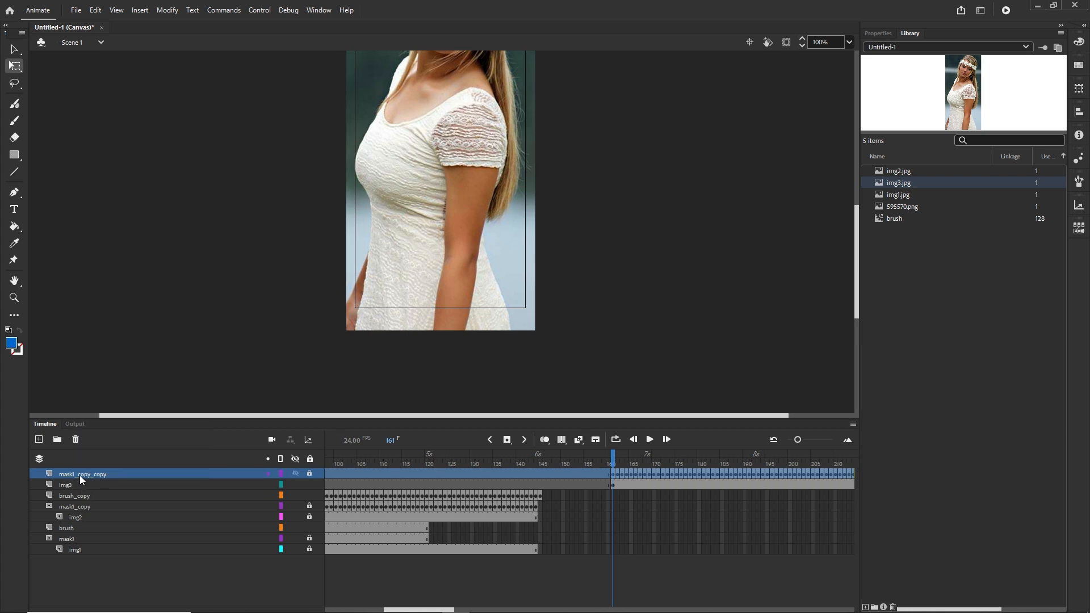
# Turn the Mask option back on for the mask1_copy_copy layer so it masks img3, and scrub to preview
pyautogui.rightClick(79, 475)
pyautogui.click(117, 358)
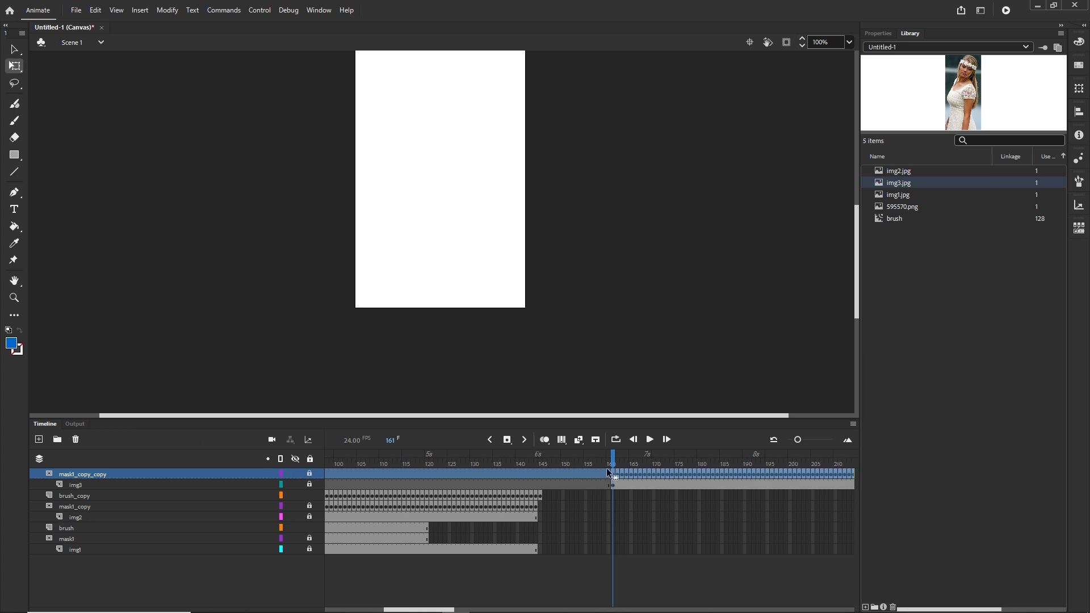
pyautogui.moveTo(616, 458); pyautogui.dragTo(699, 461)
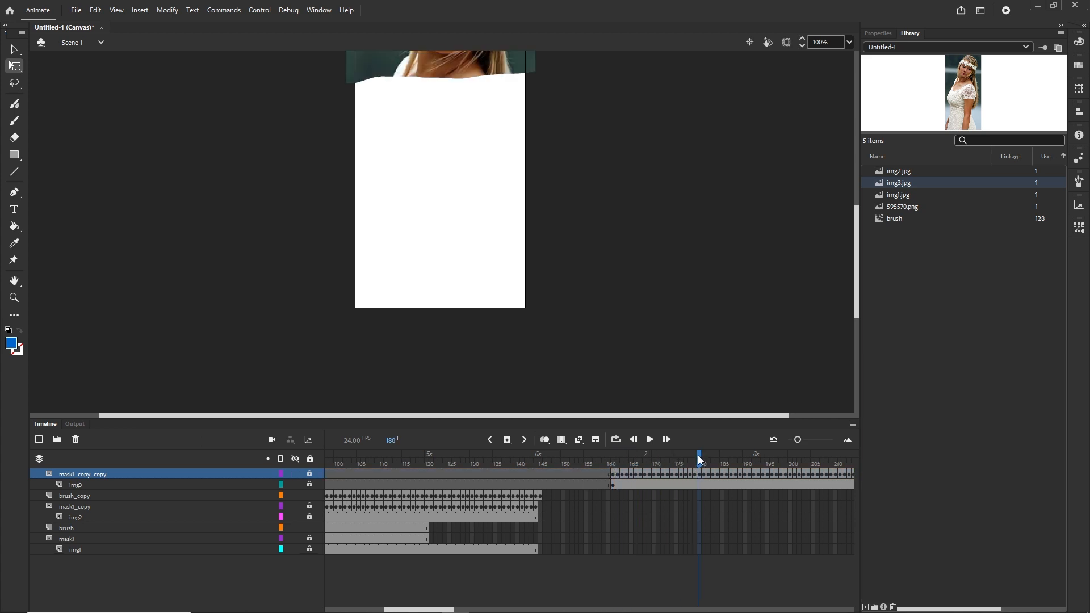
pyautogui.scroll(3, 852, 285)
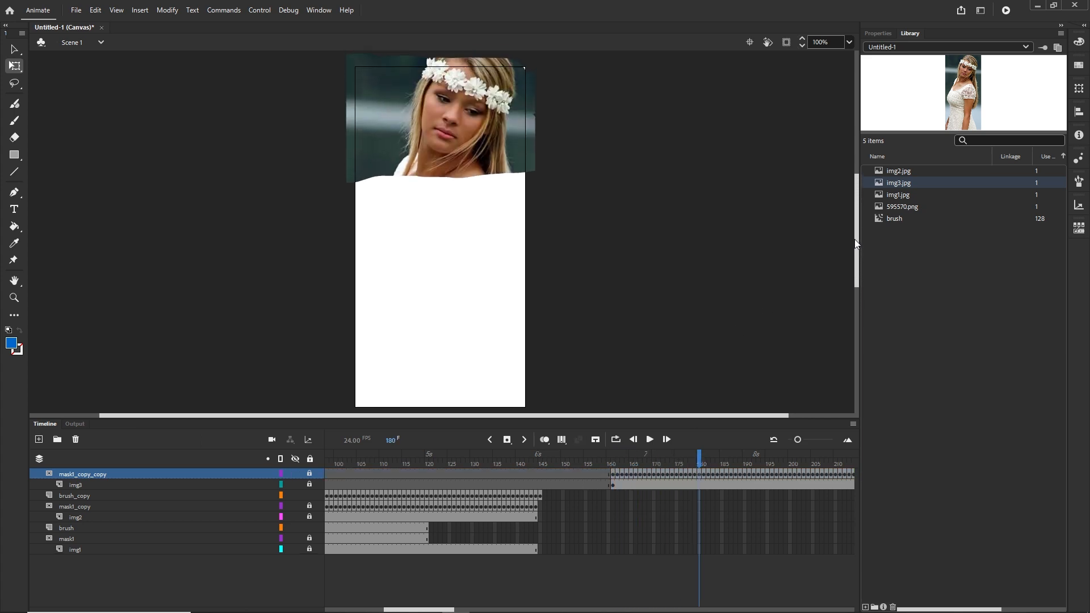
pyautogui.moveTo(700, 459); pyautogui.dragTo(527, 463)
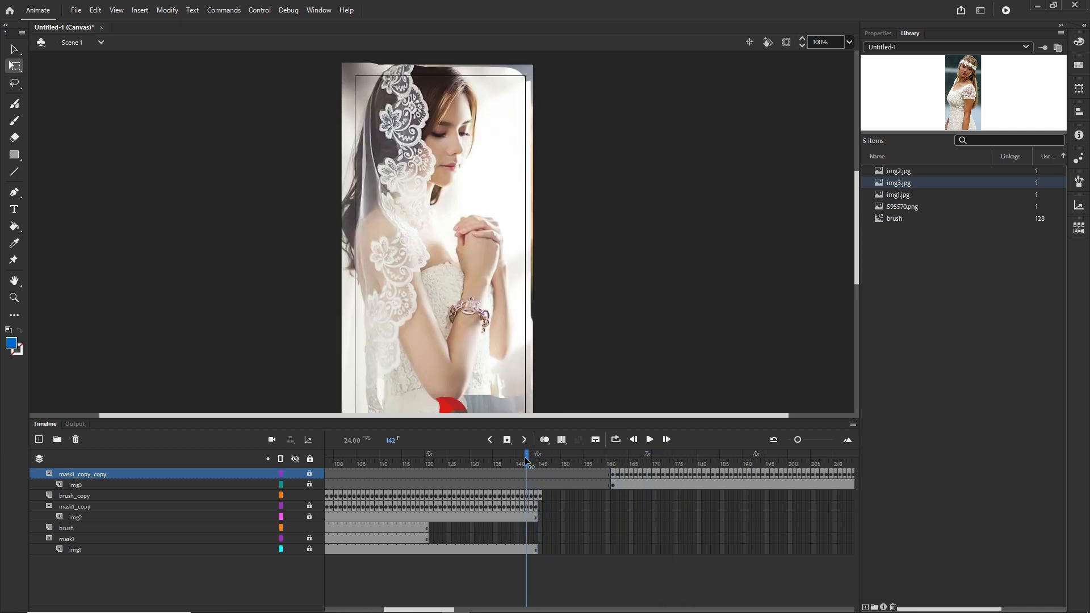
# Extend the img2 layer's frames to frame 255
pyautogui.click(77, 518)
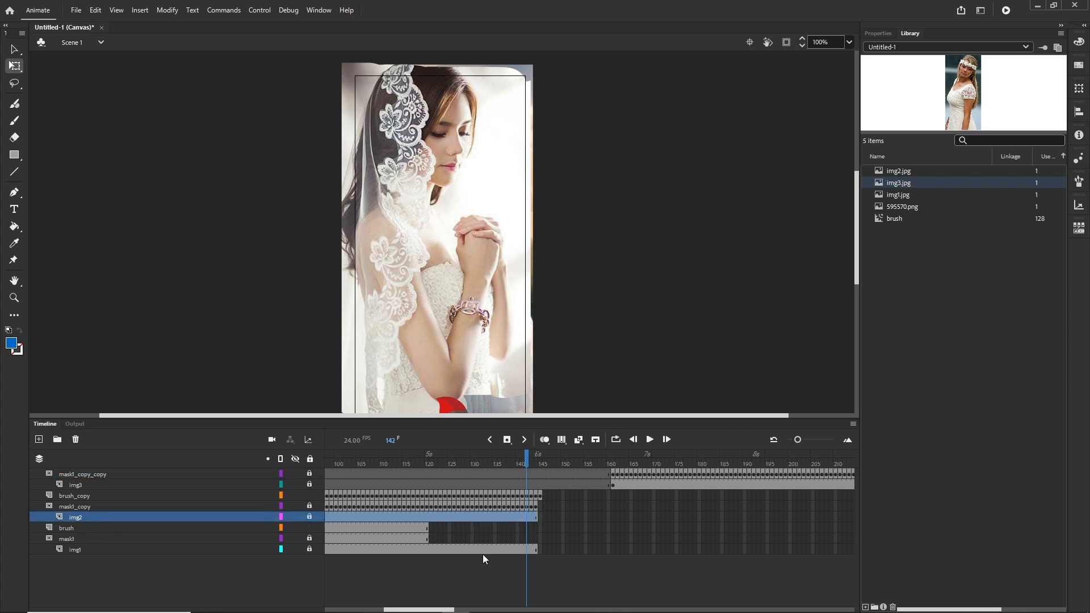
pyautogui.moveTo(448, 611); pyautogui.dragTo(501, 610)
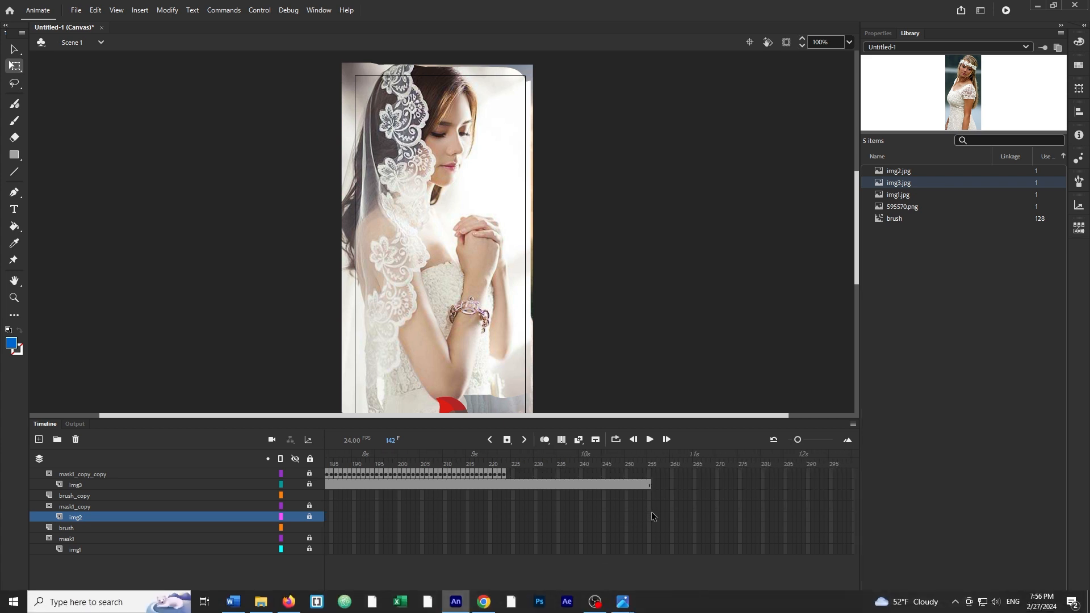
pyautogui.click(650, 517)
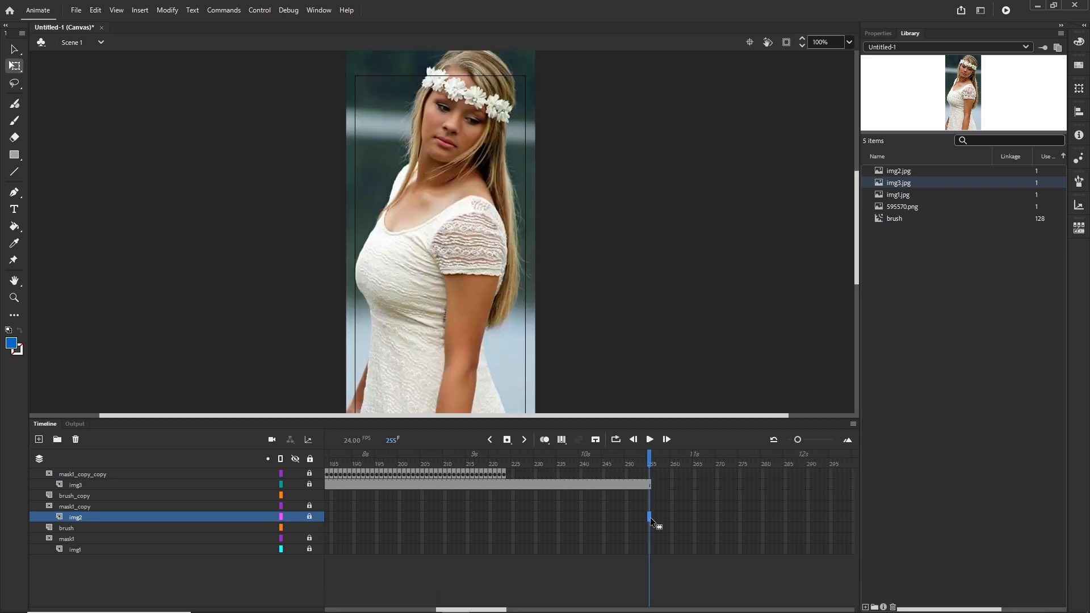
pyautogui.press('F5')
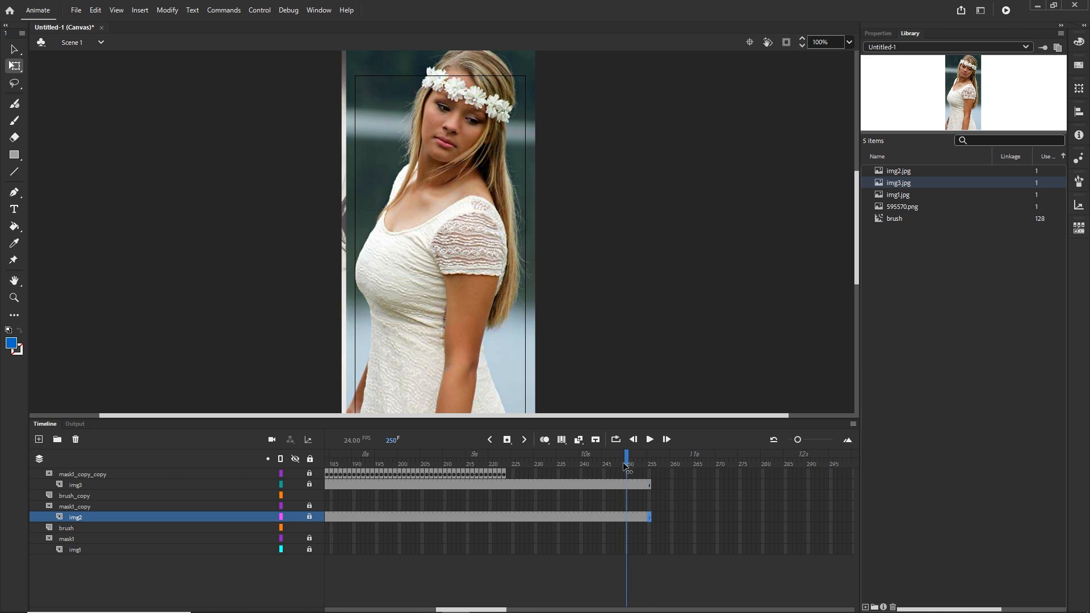
# Duplicate the brush_copy layer and move brush_copy_copy to the top of the layer stack
pyautogui.moveTo(627, 467); pyautogui.dragTo(746, 465)
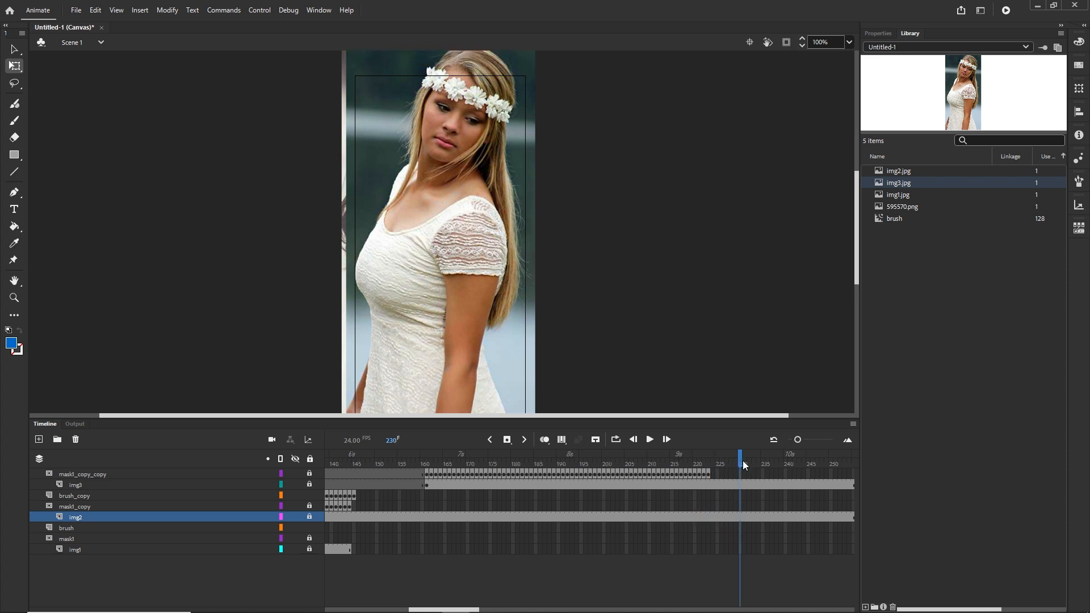
pyautogui.click(94, 473)
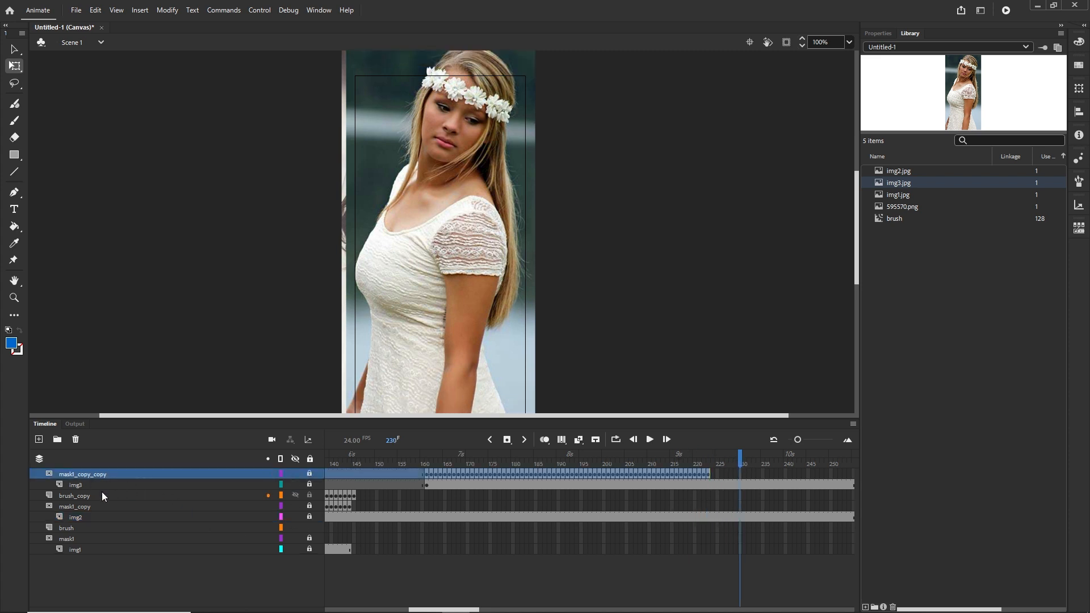
pyautogui.click(69, 496)
pyautogui.rightClick(71, 496)
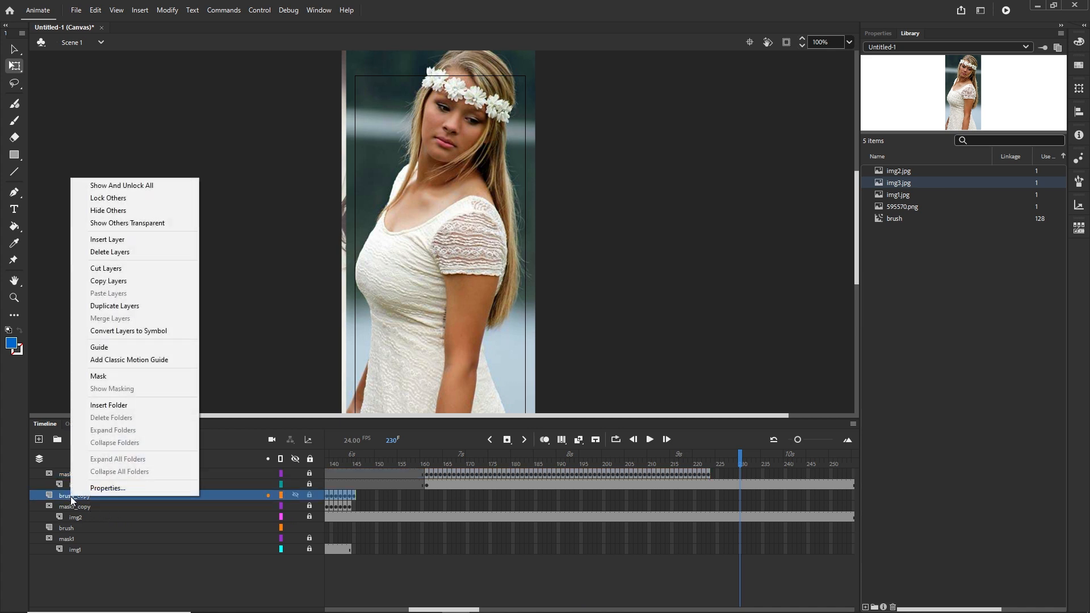
pyautogui.click(118, 307)
pyautogui.moveTo(89, 501); pyautogui.dragTo(85, 469)
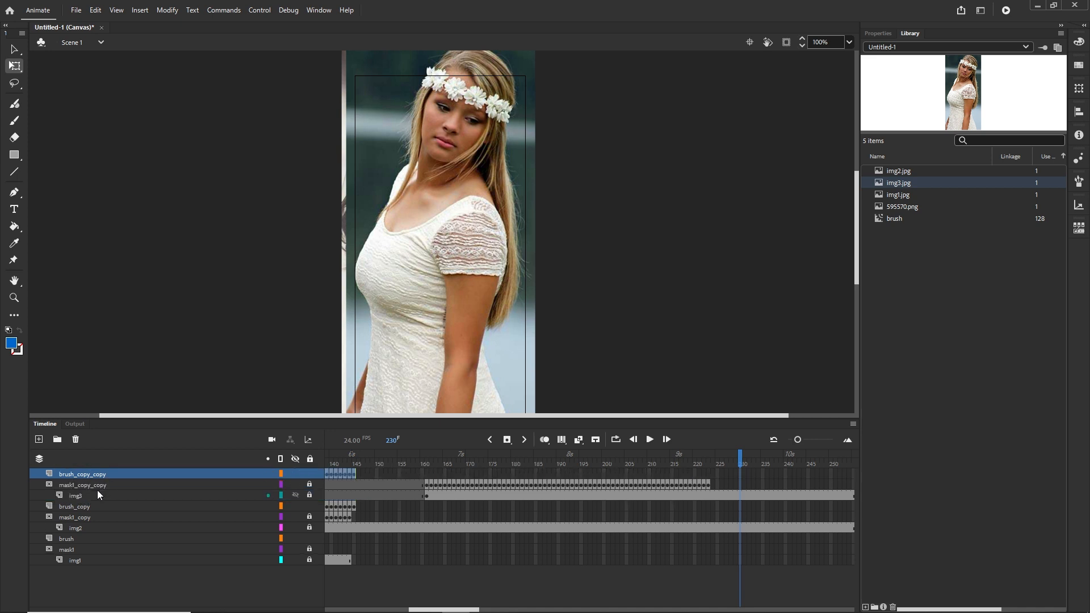
# Move the brush_copy_copy frames so they start at frame 161
pyautogui.moveTo(739, 461); pyautogui.dragTo(355, 469)
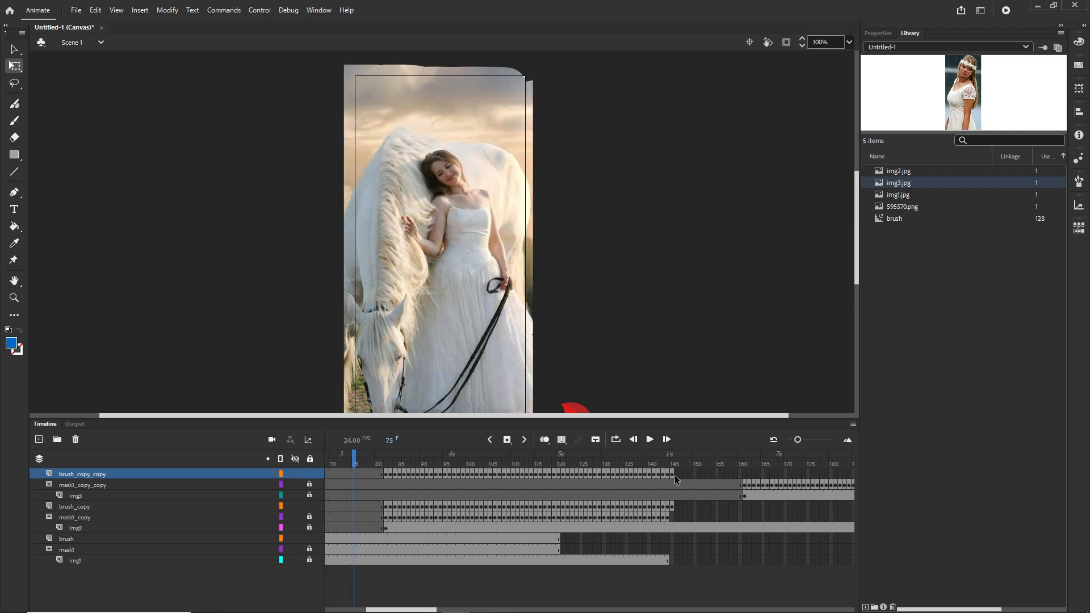
pyautogui.click(673, 474)
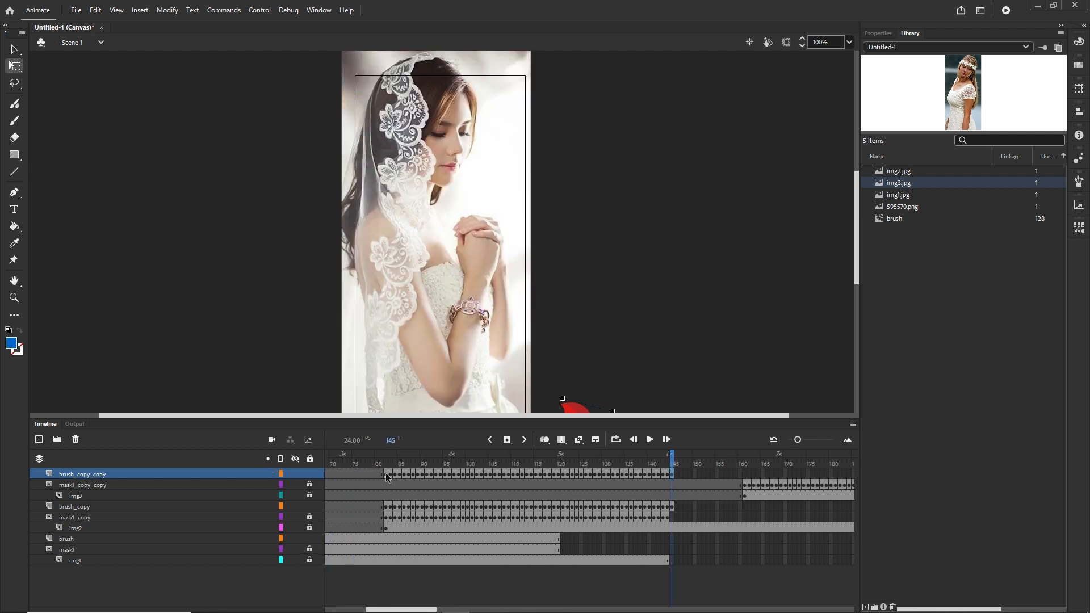
pyautogui.click(387, 474)
pyautogui.moveTo(386, 474); pyautogui.dragTo(746, 482)
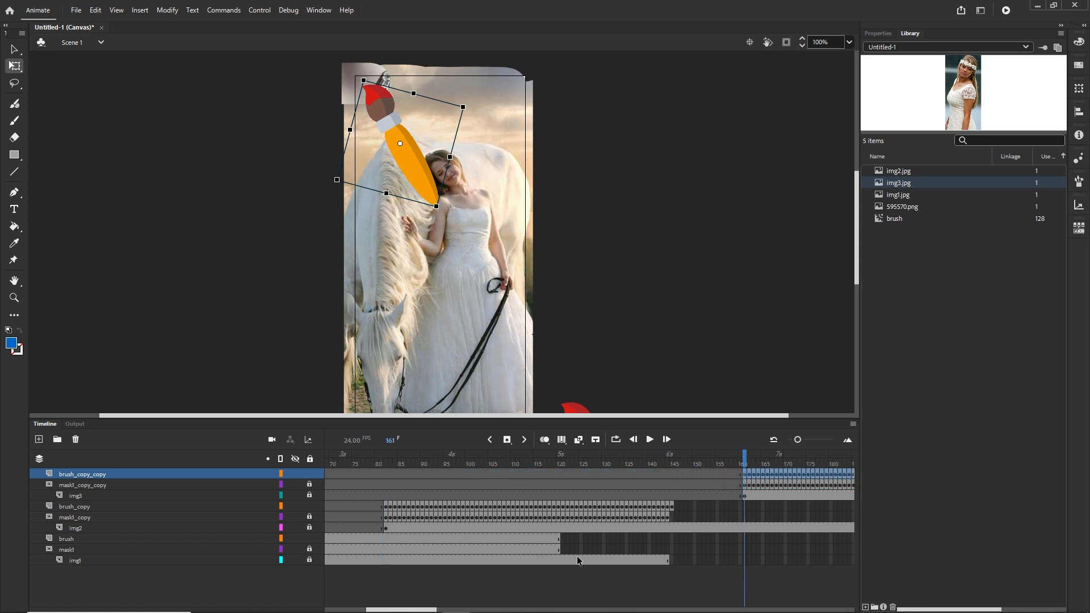
pyautogui.moveTo(432, 609); pyautogui.dragTo(479, 609)
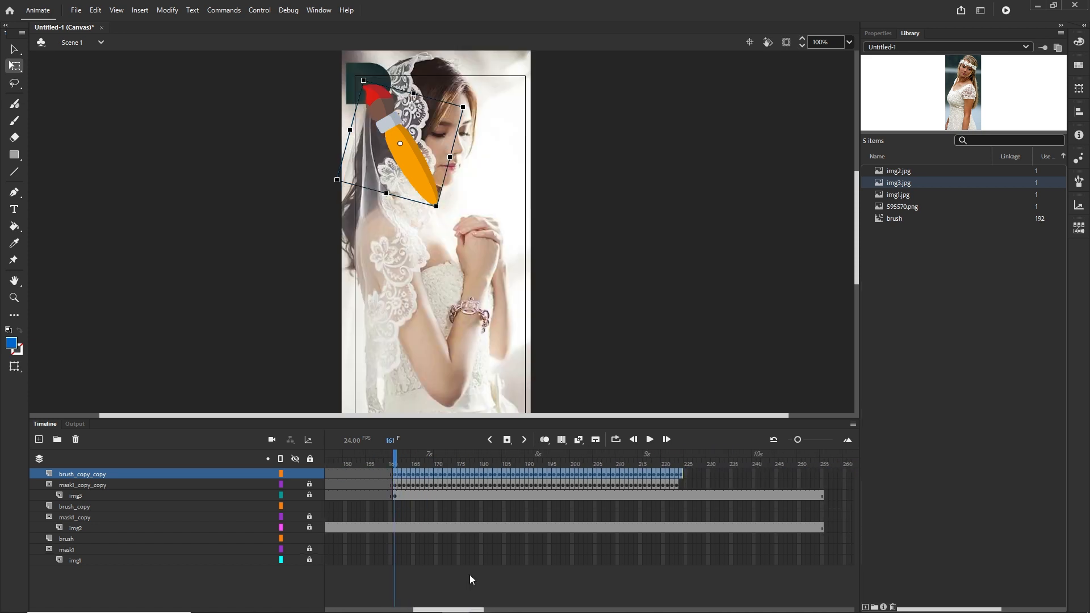
pyautogui.moveTo(399, 466)
pyautogui.mouseDown()
pyautogui.moveTo(645, 464)
pyautogui.moveTo(716, 473)
pyautogui.moveTo(662, 480)
pyautogui.moveTo(724, 483)
pyautogui.moveTo(675, 486)
pyautogui.moveTo(782, 487)
pyautogui.mouseUp()
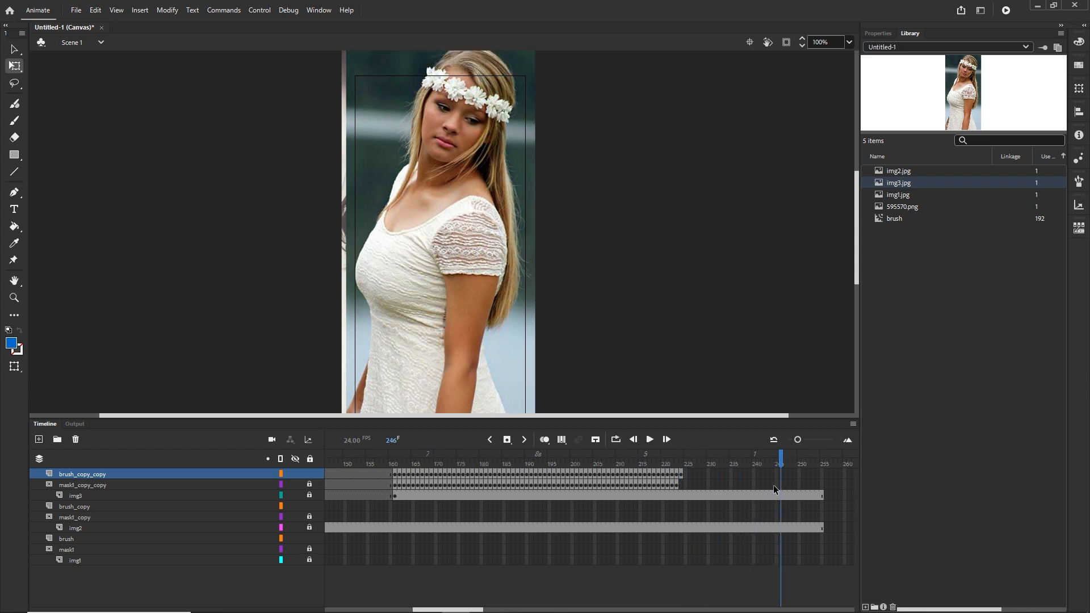
# Test the movie in the browser and return to the timeline
pyautogui.hotkey('ctrl', 'Return')
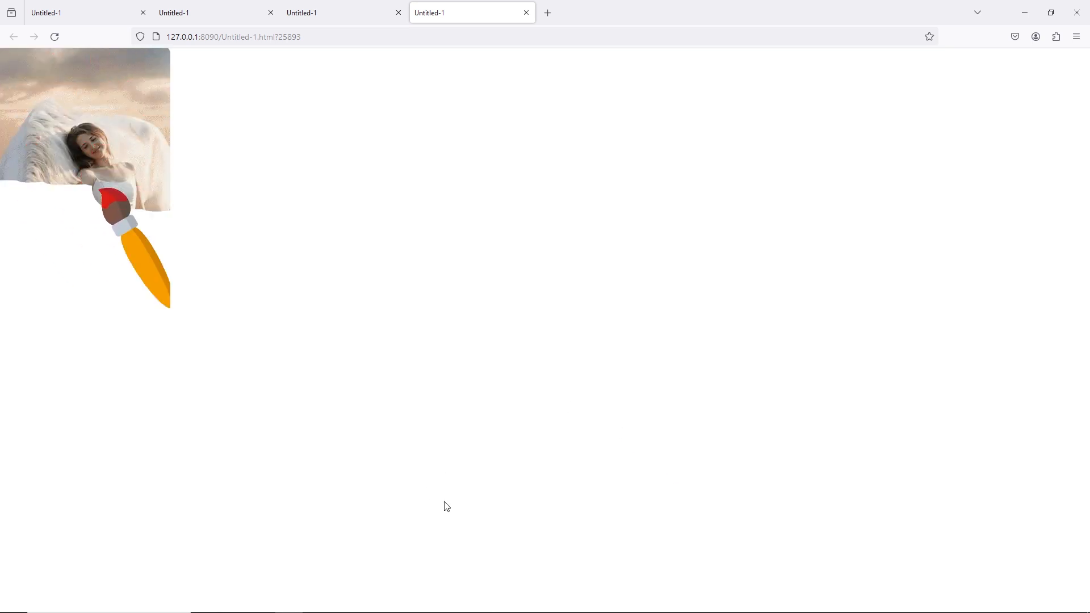
pyautogui.click(456, 602)
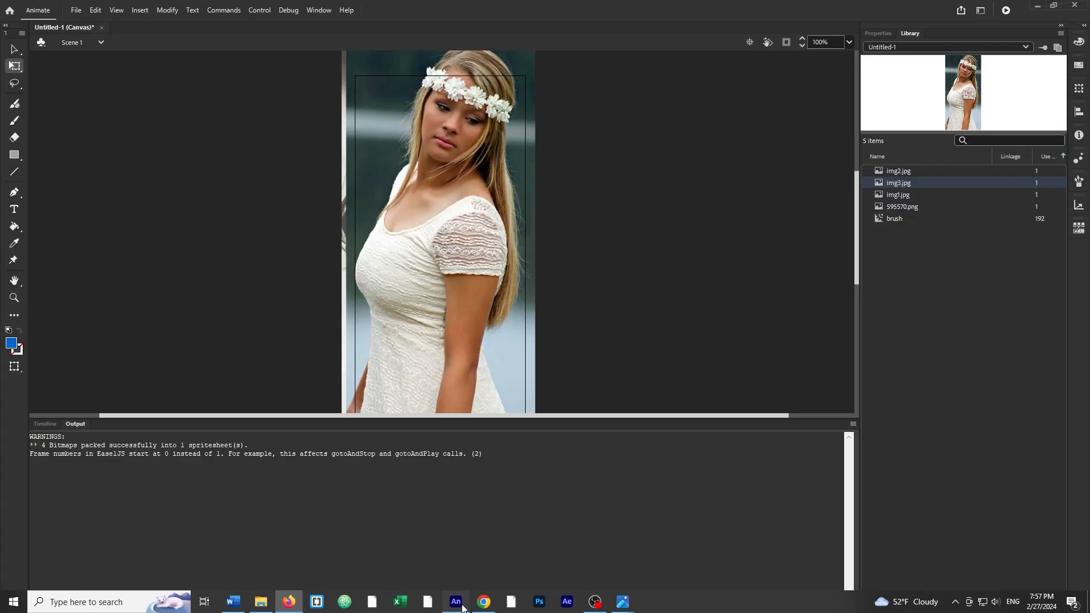
pyautogui.click(49, 425)
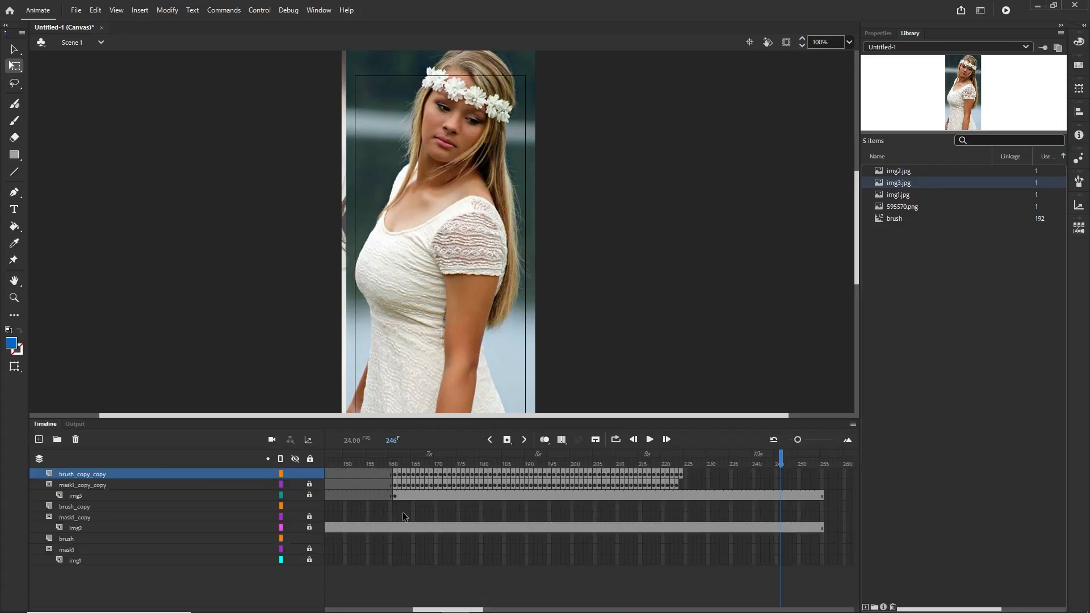
# Swap the image layers so img2 sits under mask1_copy_copy and img3 under mask1_copy
pyautogui.moveTo(776, 460)
pyautogui.mouseDown()
pyautogui.moveTo(341, 469)
pyautogui.moveTo(818, 484)
pyautogui.moveTo(251, 479)
pyautogui.moveTo(641, 487)
pyautogui.mouseUp()
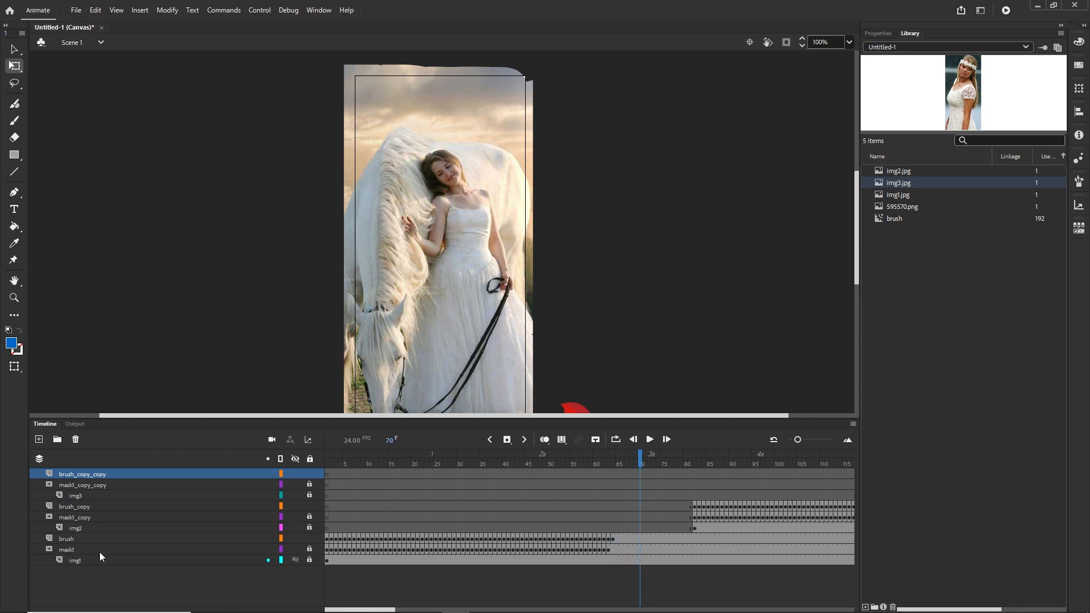
pyautogui.click(80, 529)
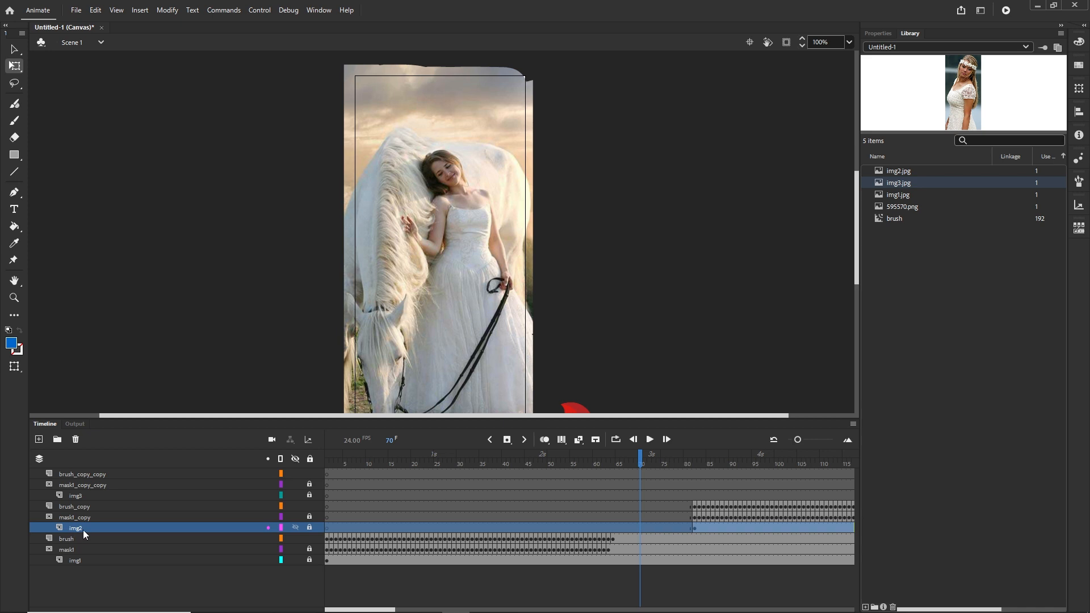
pyautogui.moveTo(639, 462)
pyautogui.mouseDown()
pyautogui.moveTo(882, 459)
pyautogui.moveTo(852, 460)
pyautogui.mouseUp()
pyautogui.moveTo(355, 466)
pyautogui.mouseDown()
pyautogui.moveTo(238, 464)
pyautogui.moveTo(236, 456)
pyautogui.mouseUp()
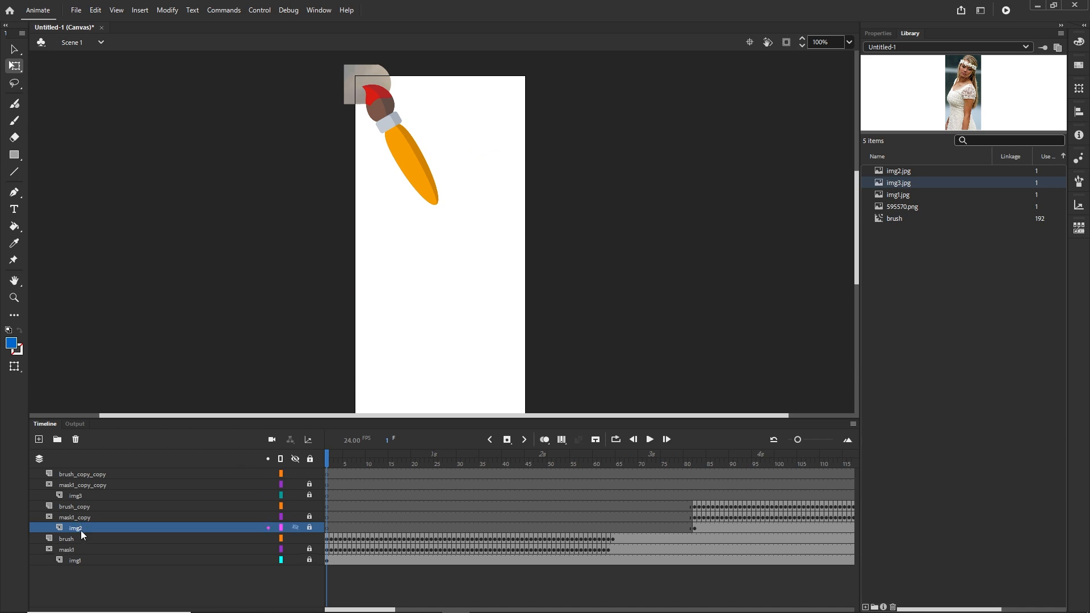
pyautogui.moveTo(78, 530)
pyautogui.mouseDown()
pyautogui.moveTo(82, 493)
pyautogui.moveTo(81, 529)
pyautogui.mouseUp()
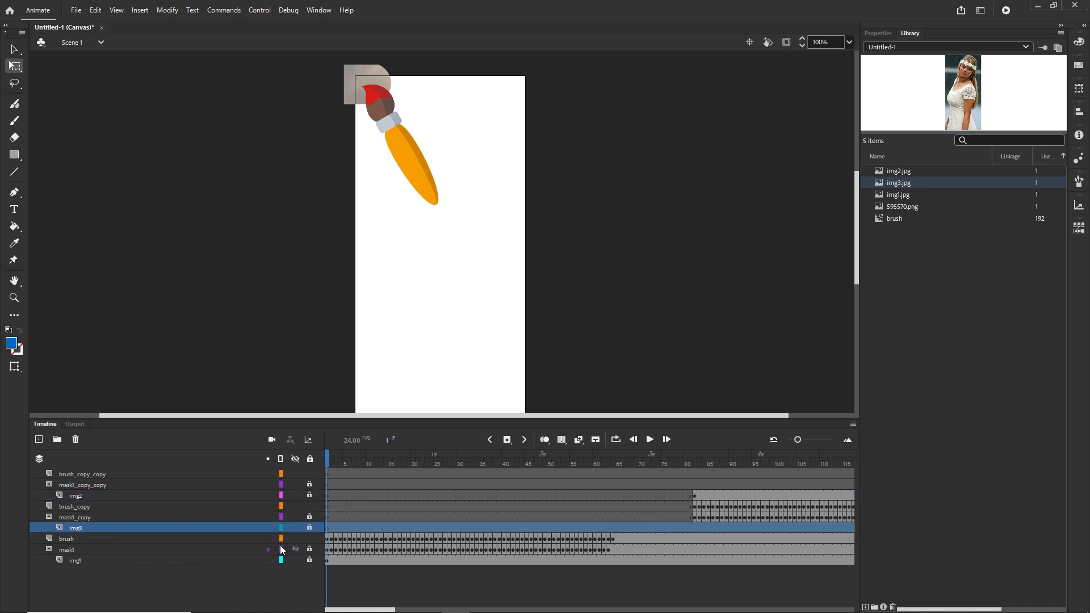
# Move the img3 layer's starting keyframe back to about frame 81
pyautogui.moveTo(391, 605); pyautogui.dragTo(432, 606)
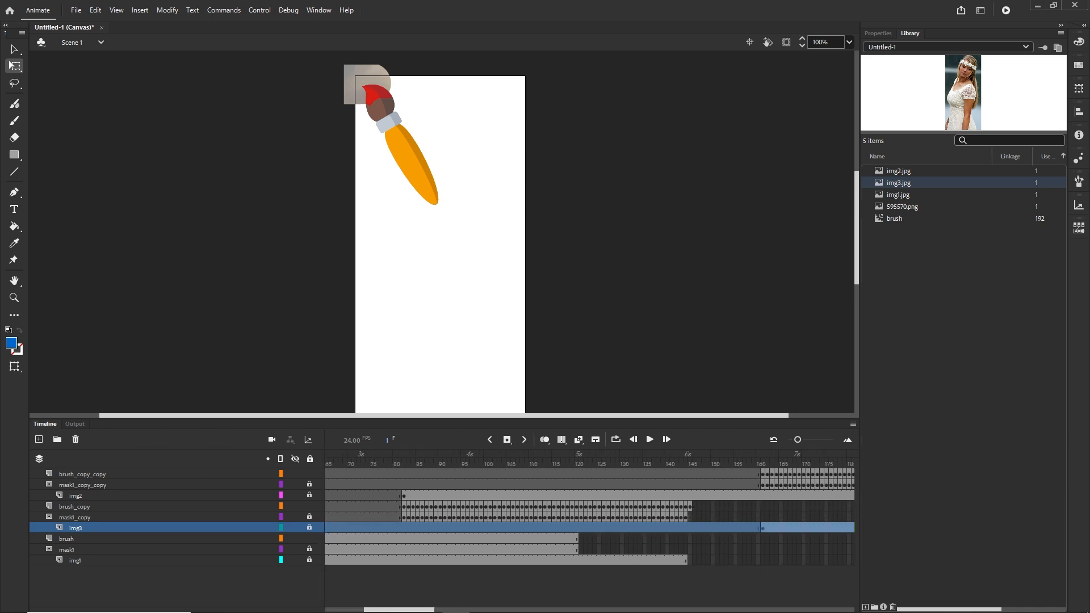
pyautogui.click(85, 495)
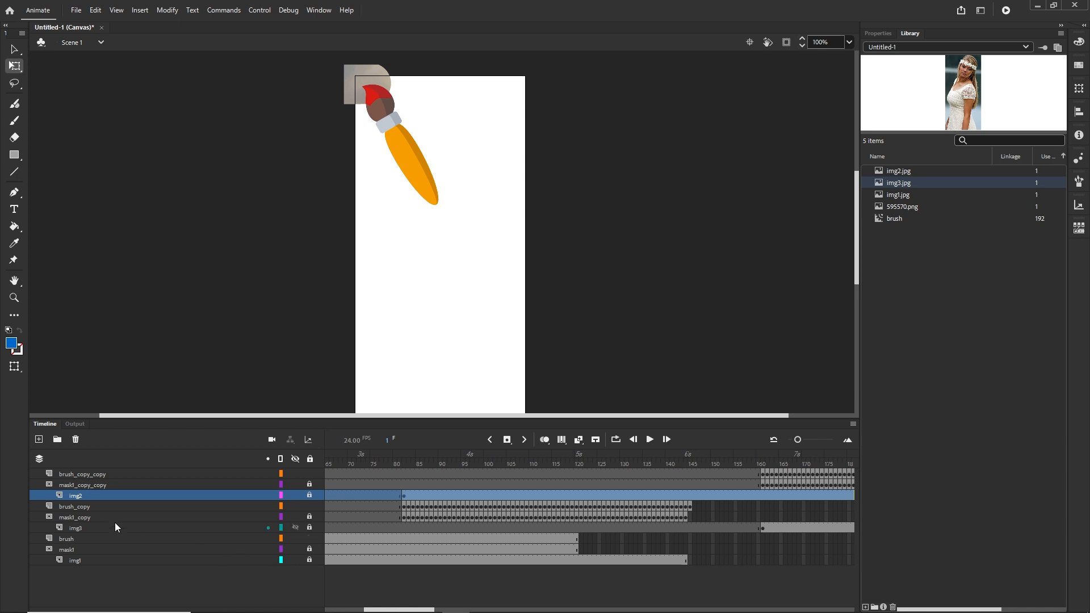
pyautogui.click(80, 527)
pyautogui.moveTo(396, 607); pyautogui.dragTo(436, 608)
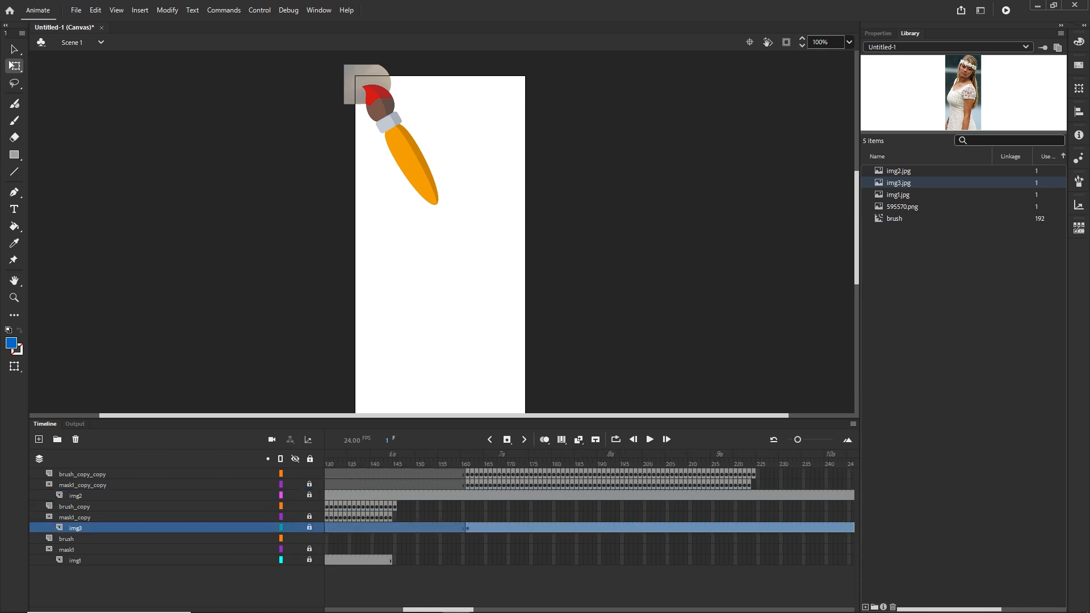
pyautogui.click(468, 529)
pyautogui.click(466, 531)
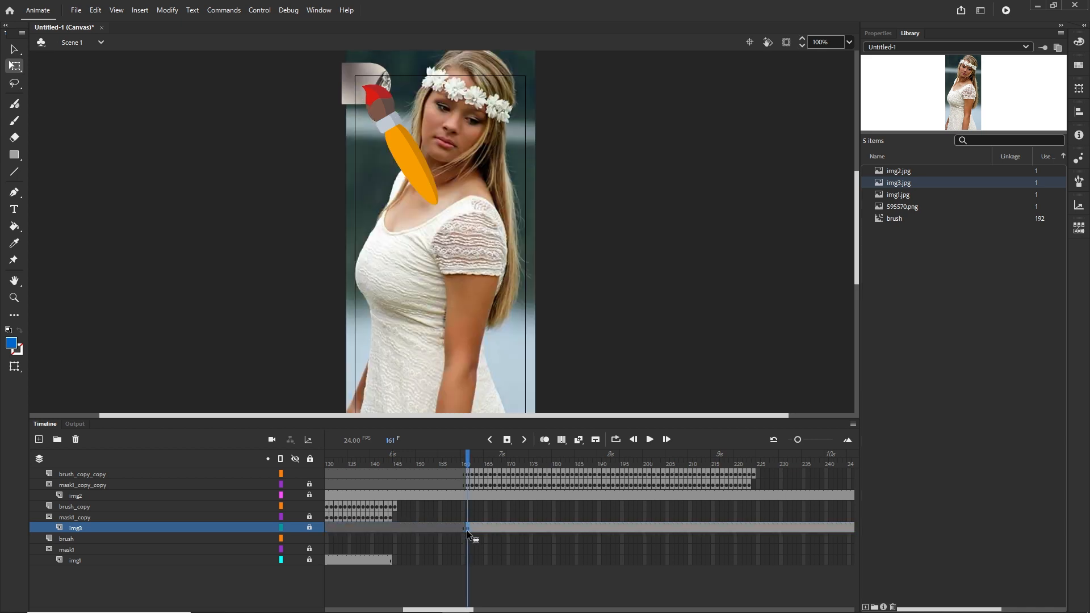
pyautogui.moveTo(326, 526); pyautogui.dragTo(417, 529)
pyautogui.moveTo(486, 533); pyautogui.dragTo(493, 526)
pyautogui.moveTo(487, 455)
pyautogui.mouseDown()
pyautogui.moveTo(839, 460)
pyautogui.moveTo(684, 463)
pyautogui.mouseUp()
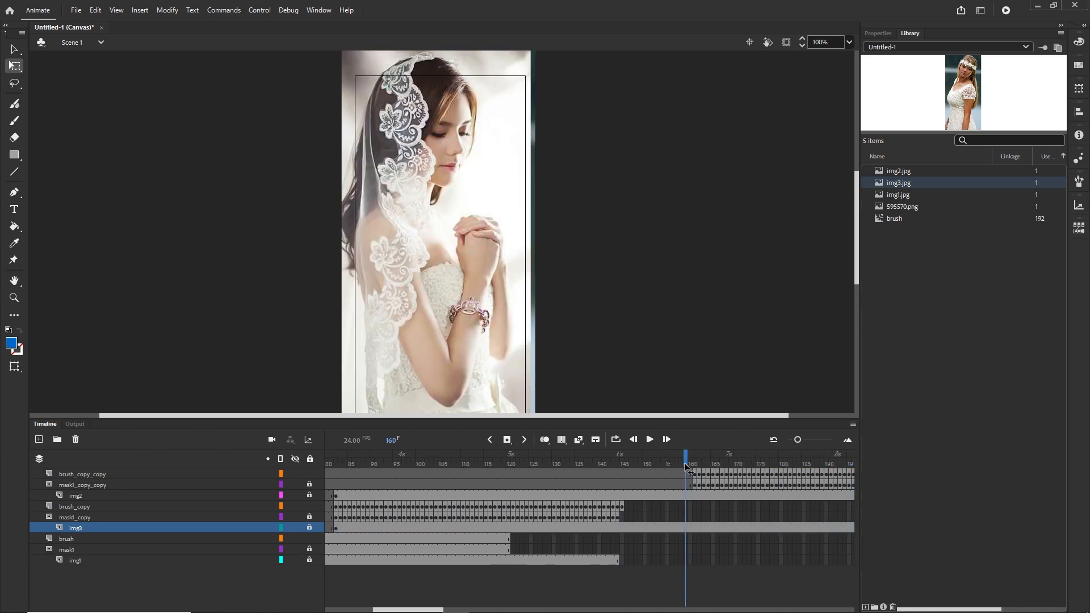
# Move the img2 layer's starting keyframe to frame 160
pyautogui.click(80, 495)
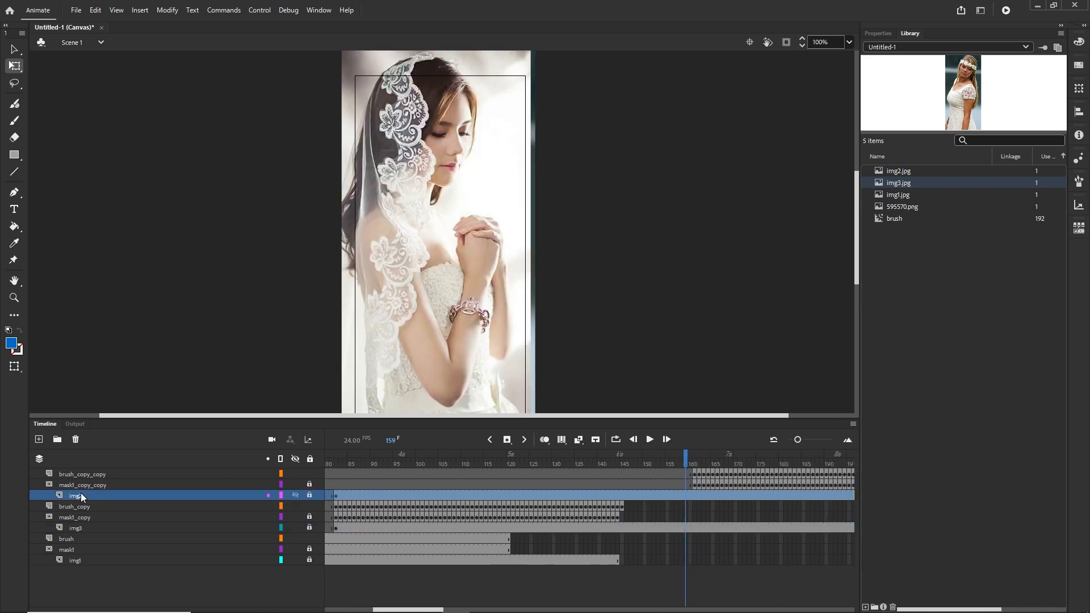
pyautogui.click(335, 496)
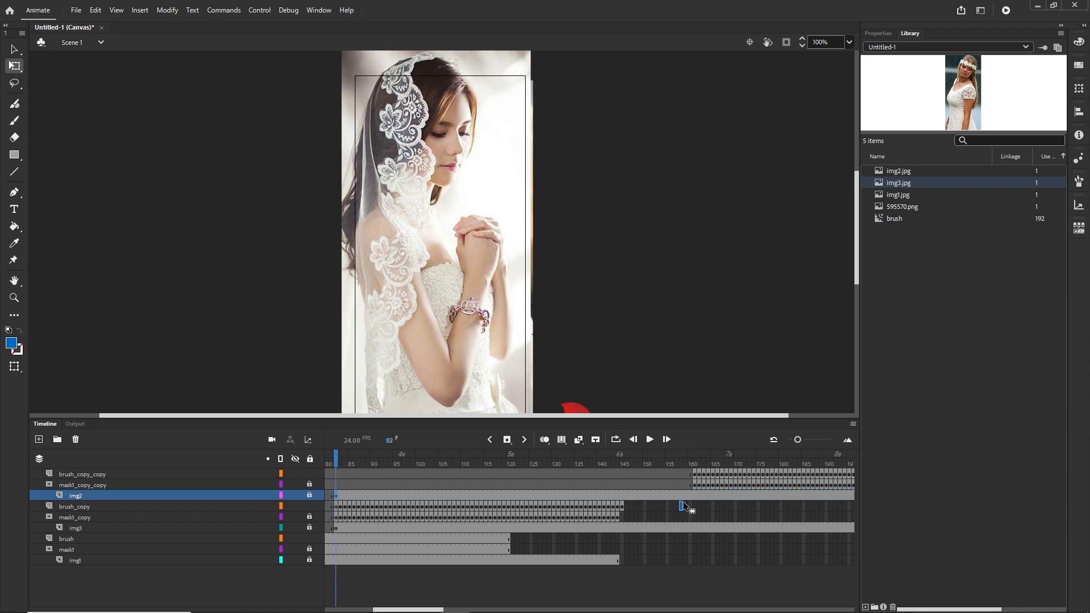
pyautogui.moveTo(683, 502); pyautogui.dragTo(690, 497)
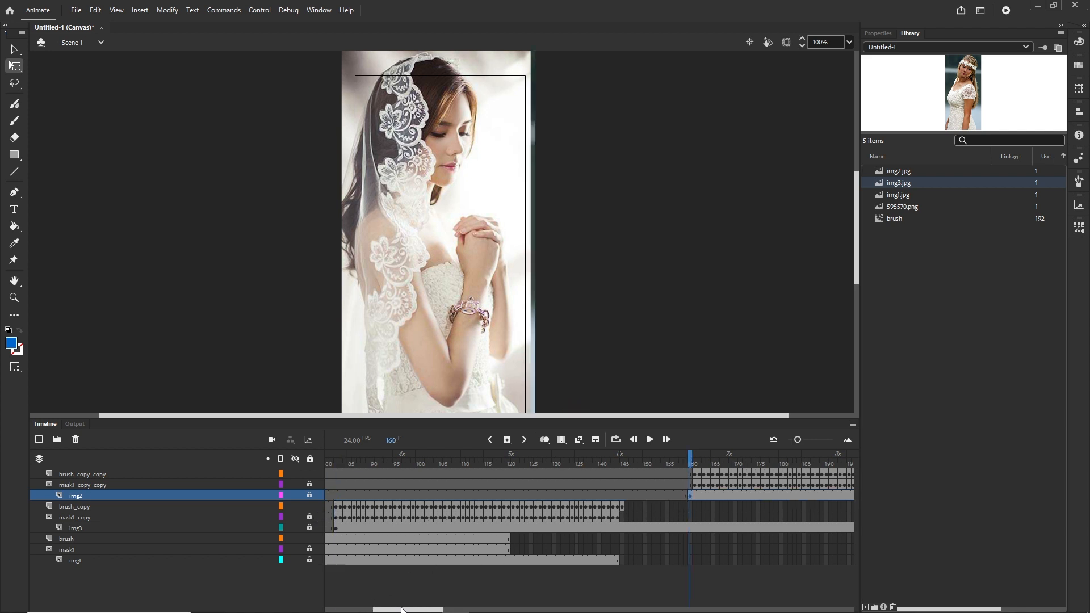
# Scrub through the timeline and test the movie in the browser
pyautogui.moveTo(401, 609); pyautogui.dragTo(466, 610)
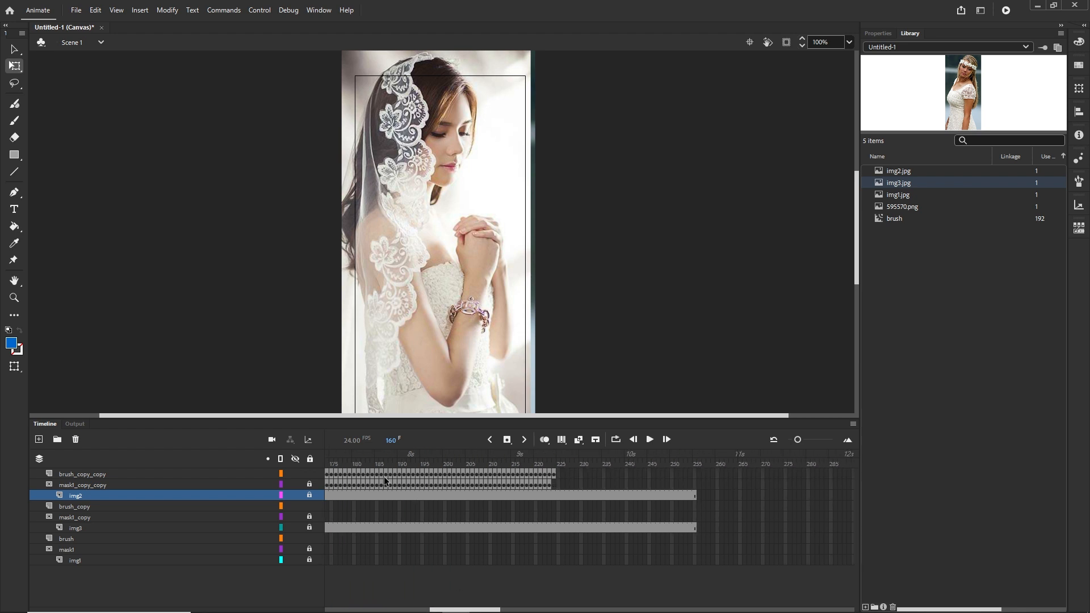
pyautogui.moveTo(370, 461); pyautogui.dragTo(542, 473)
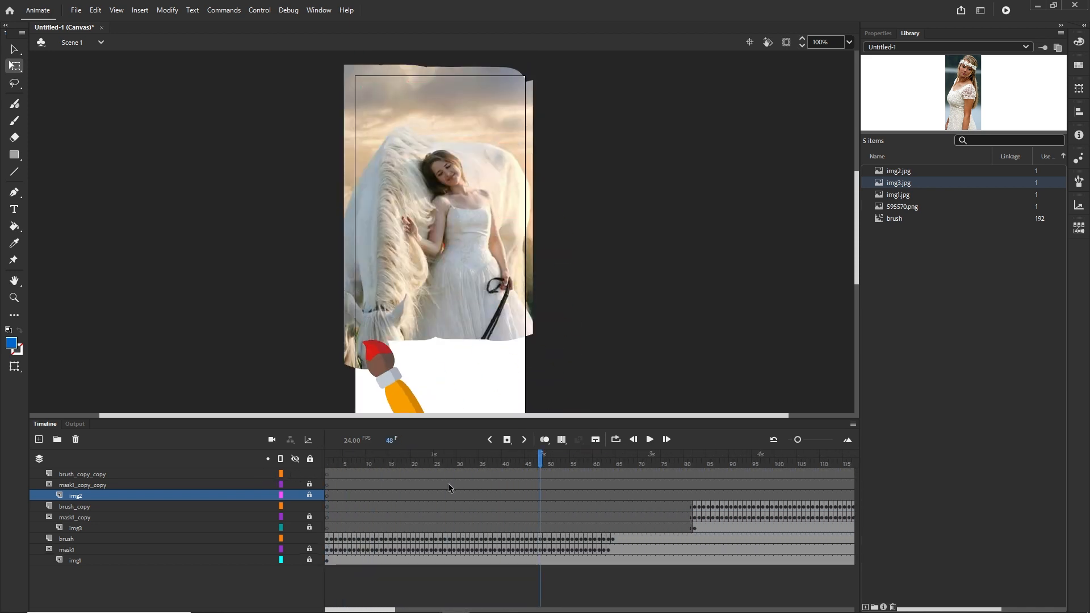
pyautogui.hotkey('ctrl', 'Return')
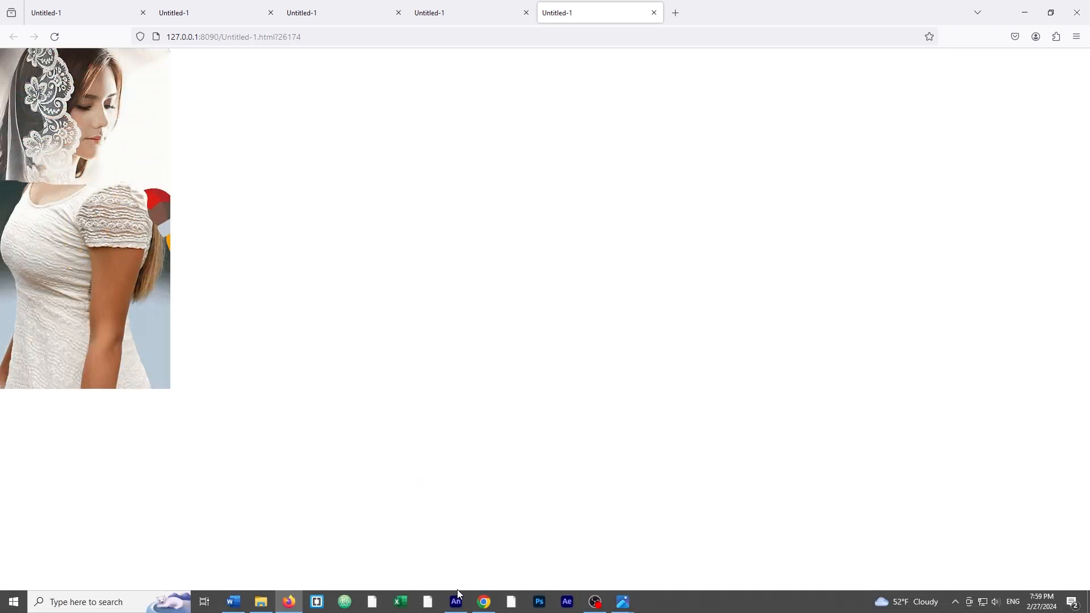
# Inspect the img2 layer's keyframe around frame 160 on the timeline and test the movie in the browser
pyautogui.click(457, 601)
pyautogui.click(45, 424)
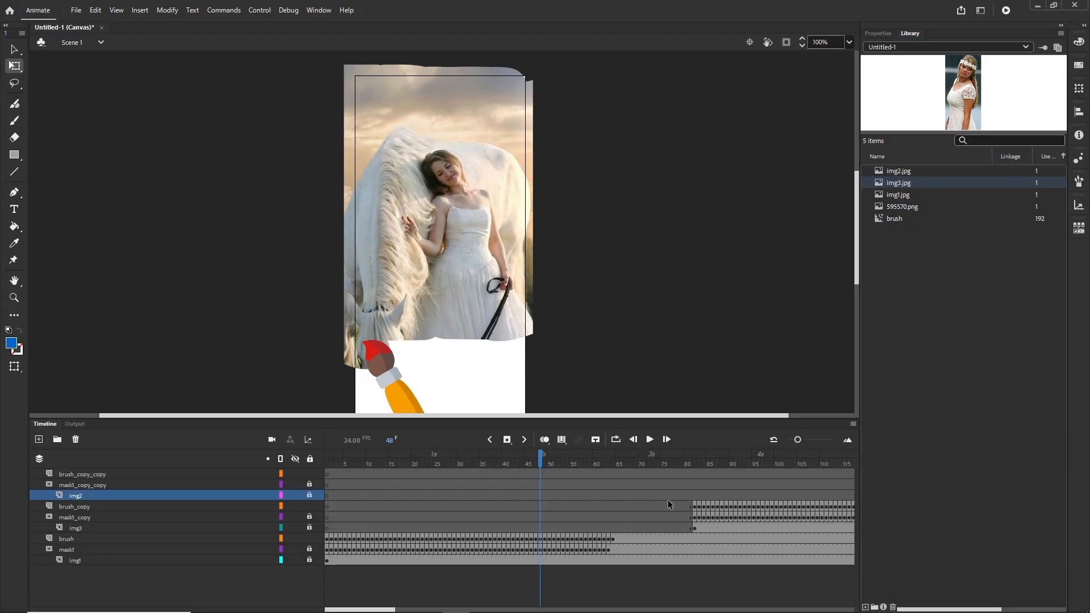
pyautogui.moveTo(557, 452)
pyautogui.mouseDown()
pyautogui.moveTo(713, 455)
pyautogui.moveTo(738, 468)
pyautogui.moveTo(878, 466)
pyautogui.moveTo(713, 471)
pyautogui.moveTo(714, 483)
pyautogui.moveTo(737, 483)
pyautogui.moveTo(669, 486)
pyautogui.moveTo(733, 484)
pyautogui.mouseUp()
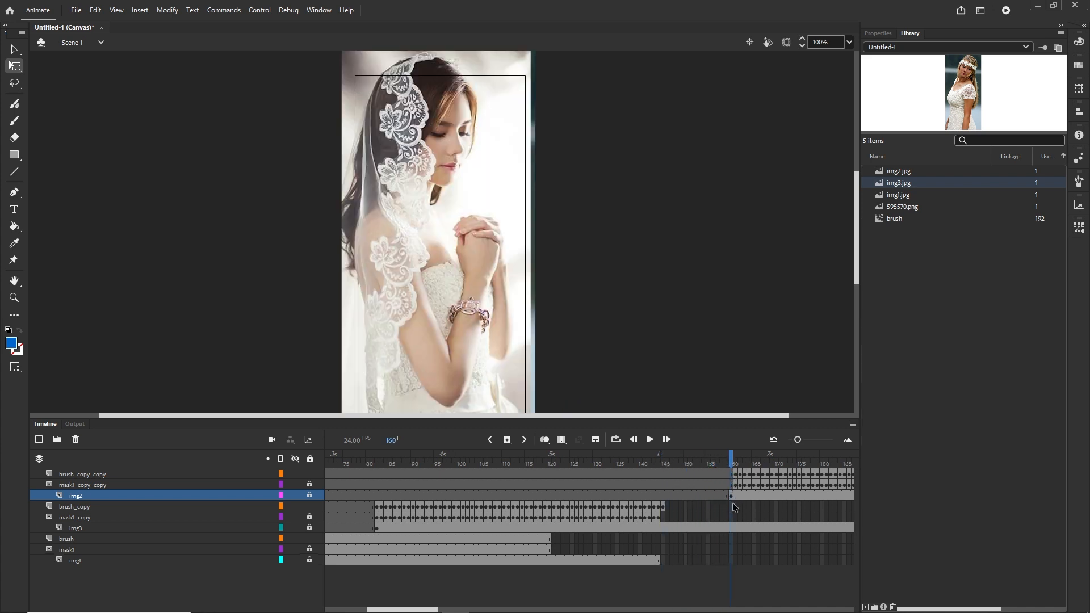
pyautogui.click(731, 497)
pyautogui.moveTo(732, 496)
pyautogui.mouseDown()
pyautogui.moveTo(731, 467)
pyautogui.moveTo(717, 466)
pyautogui.moveTo(749, 467)
pyautogui.mouseUp()
pyautogui.click(734, 497)
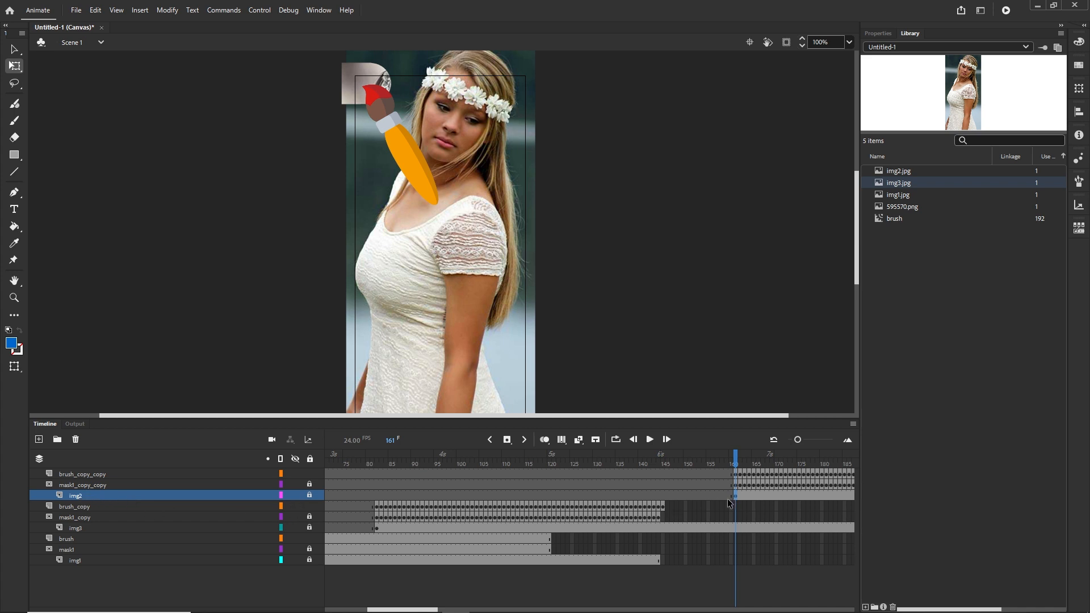
pyautogui.click(730, 497)
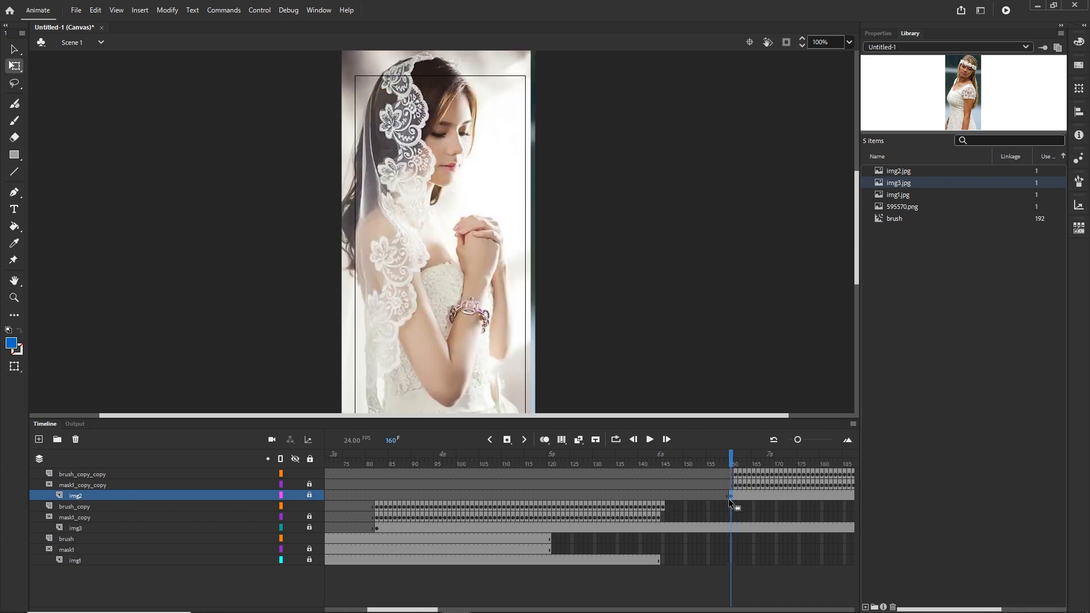
pyautogui.moveTo(734, 466)
pyautogui.mouseDown()
pyautogui.moveTo(716, 468)
pyautogui.moveTo(732, 467)
pyautogui.mouseUp()
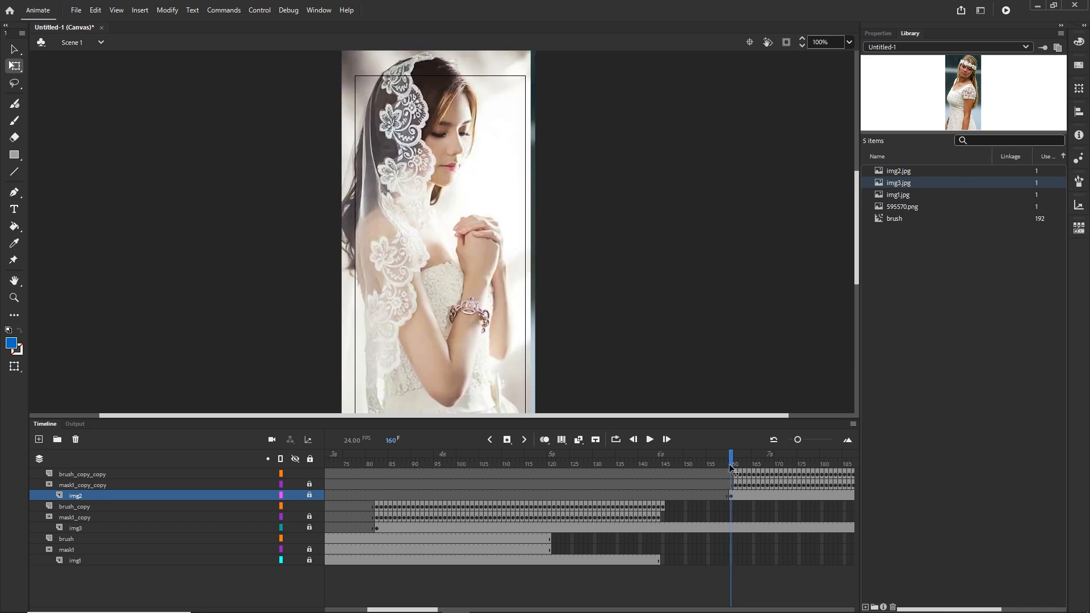
pyautogui.click(730, 497)
pyautogui.moveTo(730, 496)
pyautogui.mouseDown()
pyautogui.moveTo(744, 458)
pyautogui.moveTo(874, 455)
pyautogui.moveTo(836, 465)
pyautogui.moveTo(663, 461)
pyautogui.mouseUp()
pyautogui.hotkey('ctrl', 'Return')
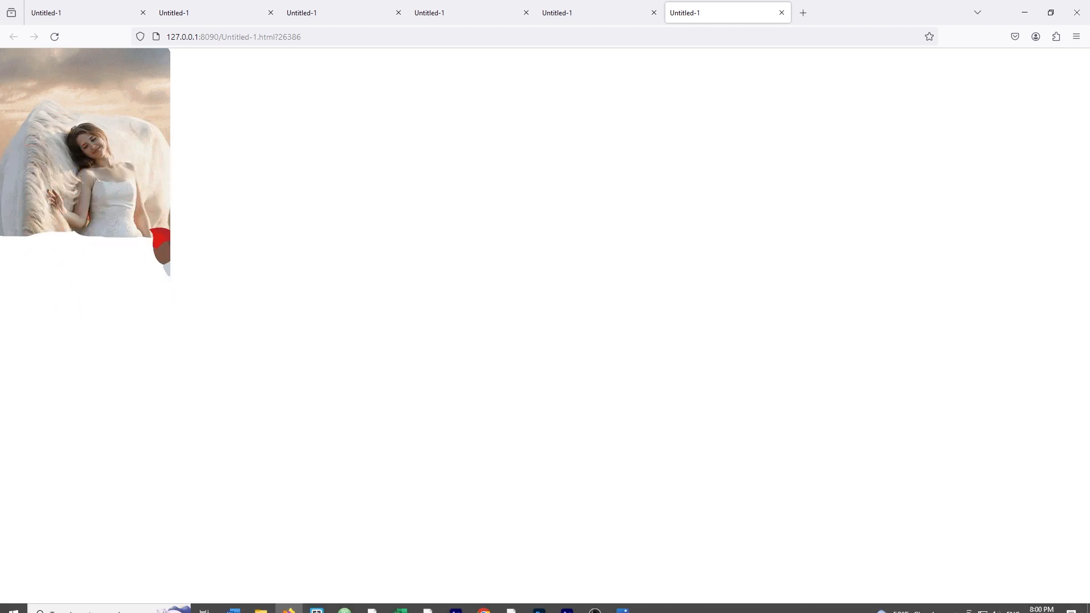
# Save the document, creating a new folder named animate inside the 19 draw images tutorial folder
pyautogui.click(457, 609)
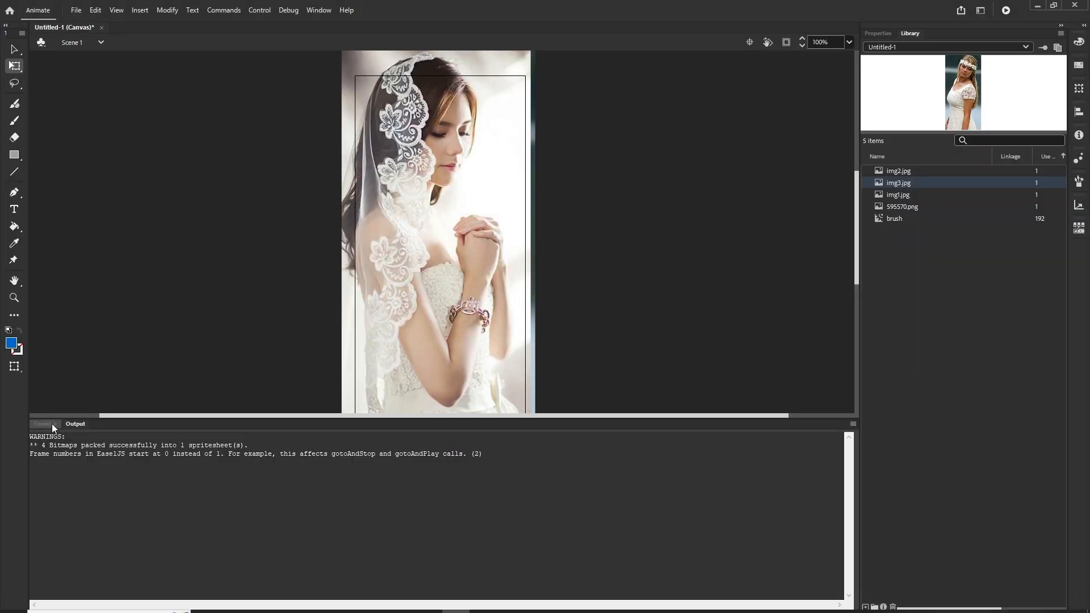
pyautogui.click(53, 424)
pyautogui.moveTo(665, 466)
pyautogui.mouseDown()
pyautogui.moveTo(461, 478)
pyautogui.moveTo(585, 477)
pyautogui.mouseUp()
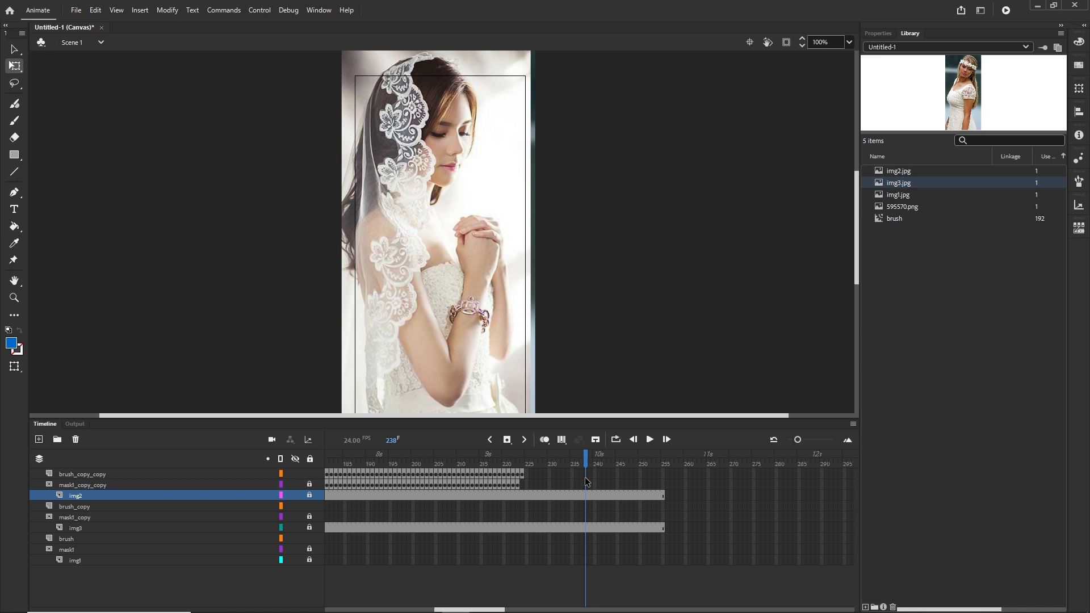
pyautogui.hotkey('ctrl', 's')
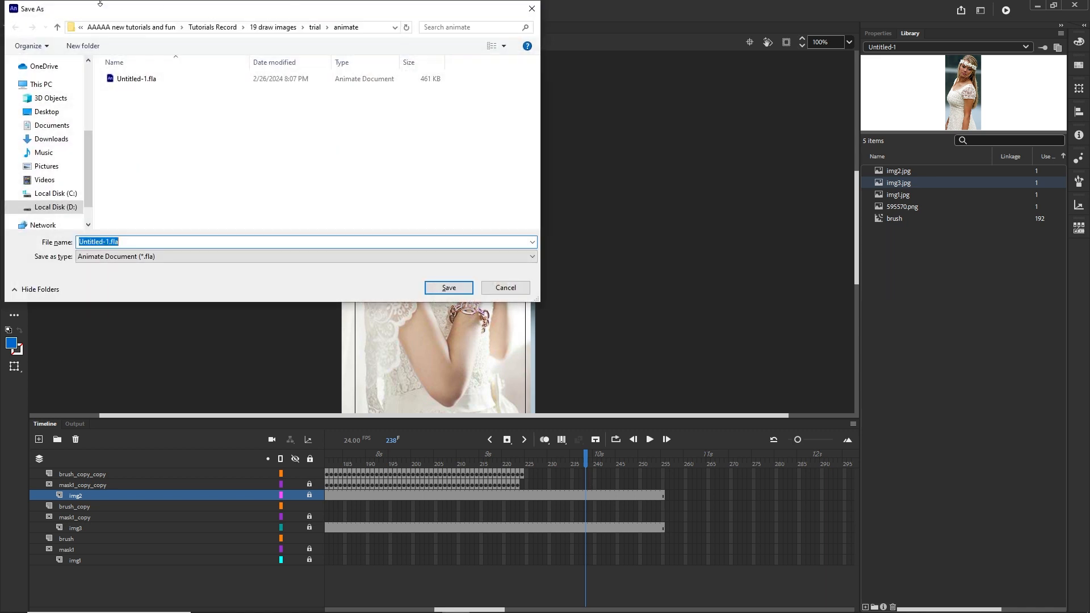
pyautogui.click(133, 27)
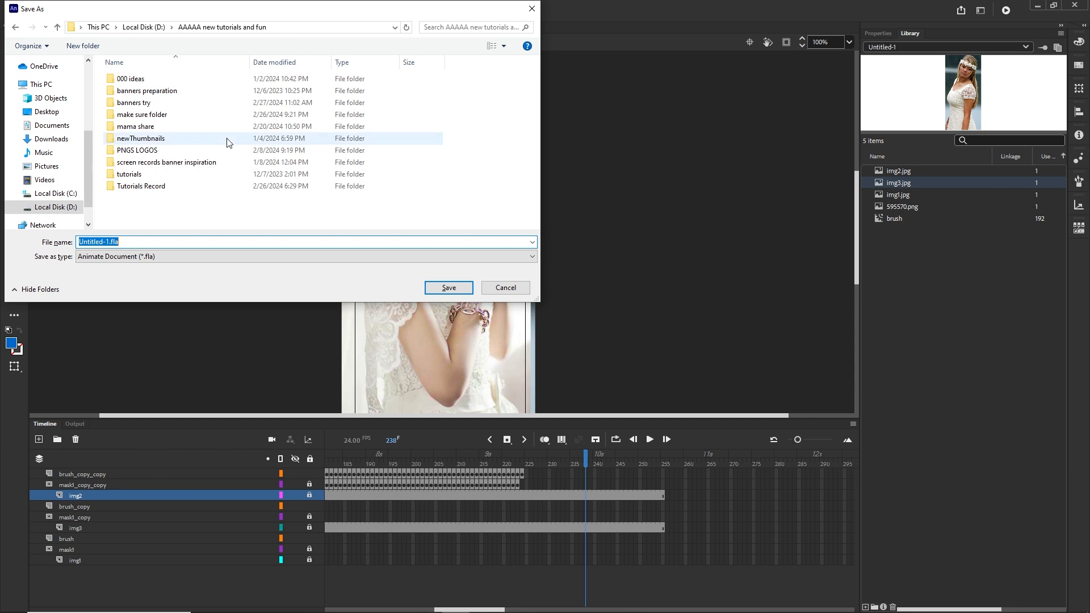
pyautogui.doubleClick(152, 186)
pyautogui.scroll(-5, 170, 199)
pyautogui.doubleClick(166, 211)
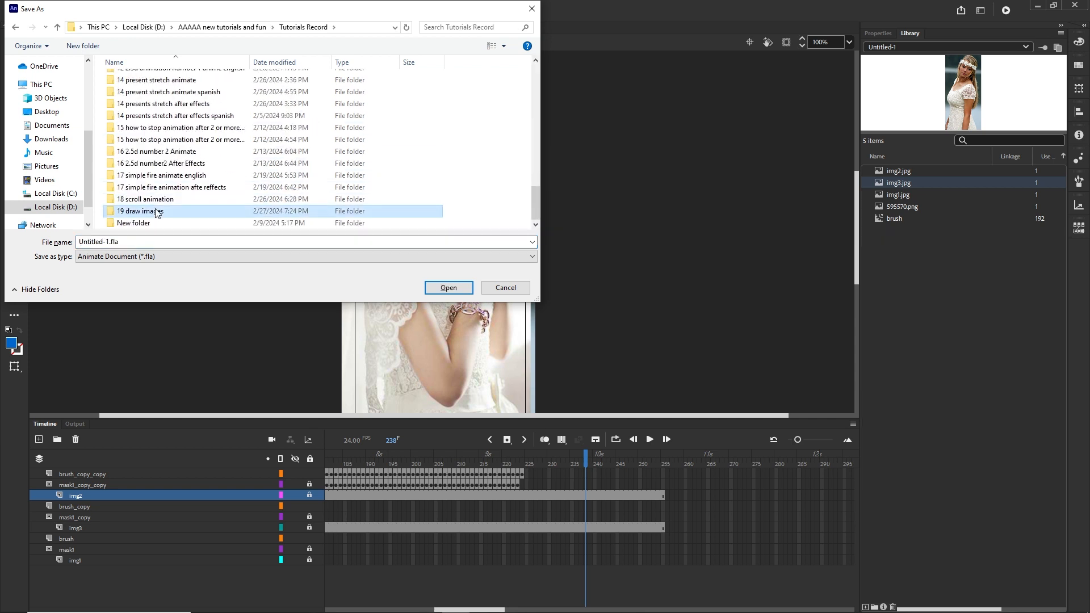
pyautogui.doubleClick(131, 92)
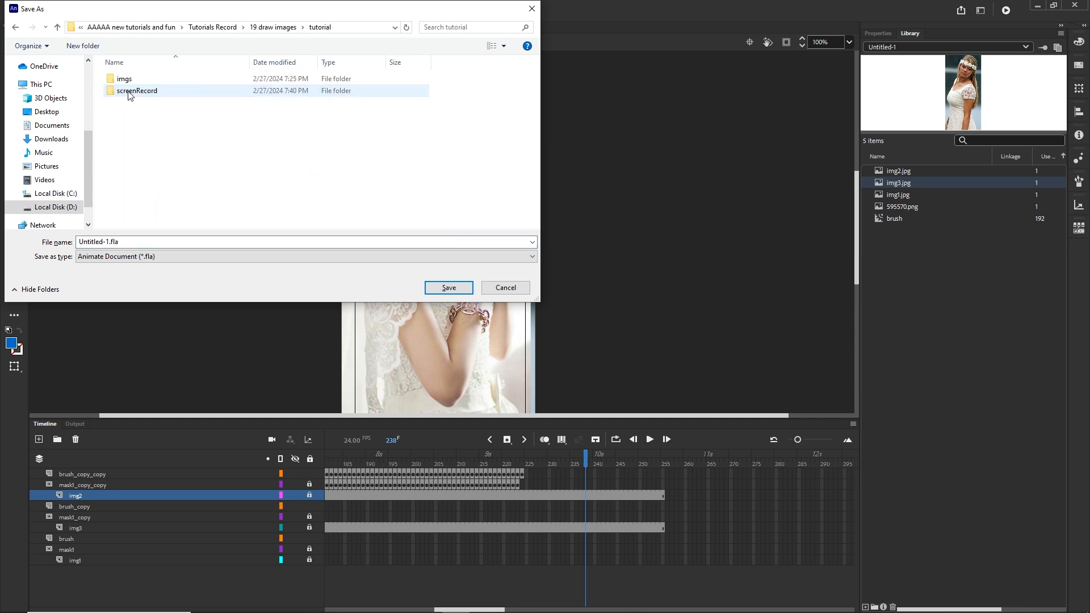
pyautogui.rightClick(134, 130)
pyautogui.moveTo(248, 279)
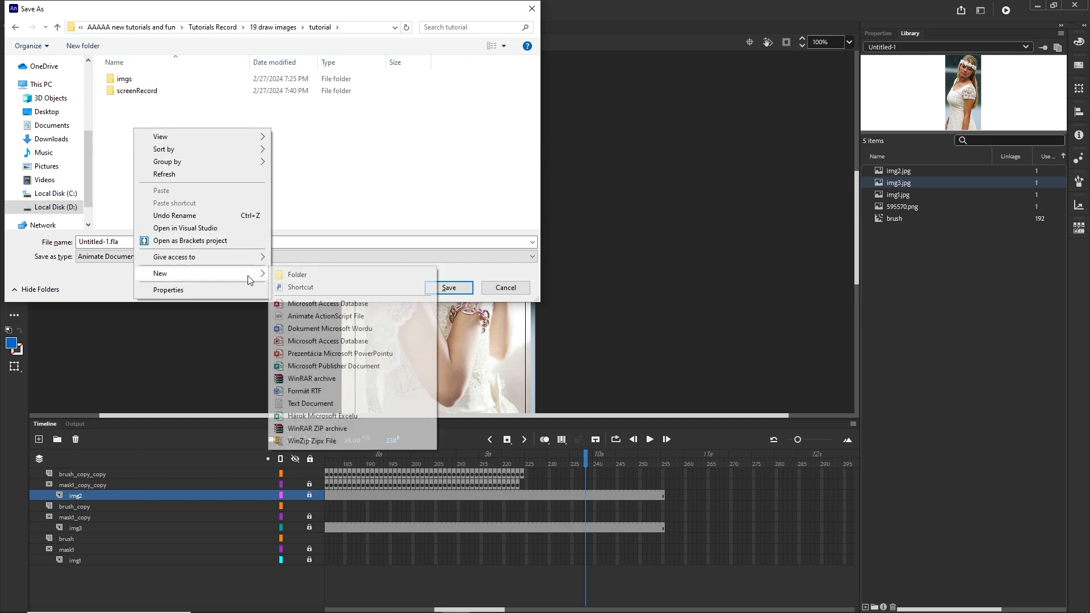
pyautogui.click(306, 274)
pyautogui.write('animate')
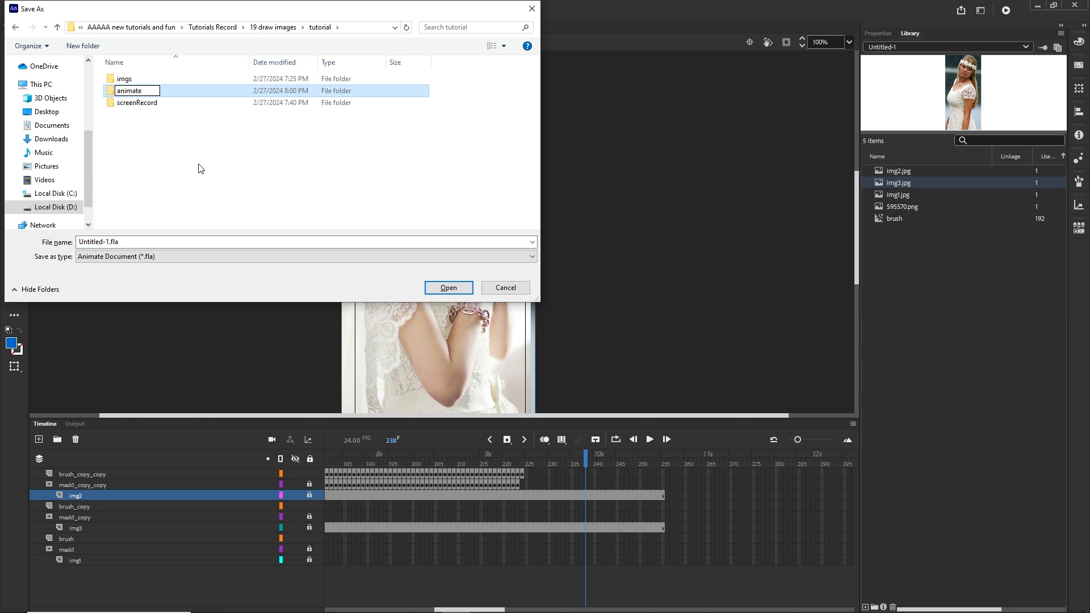
pyautogui.press('Return')
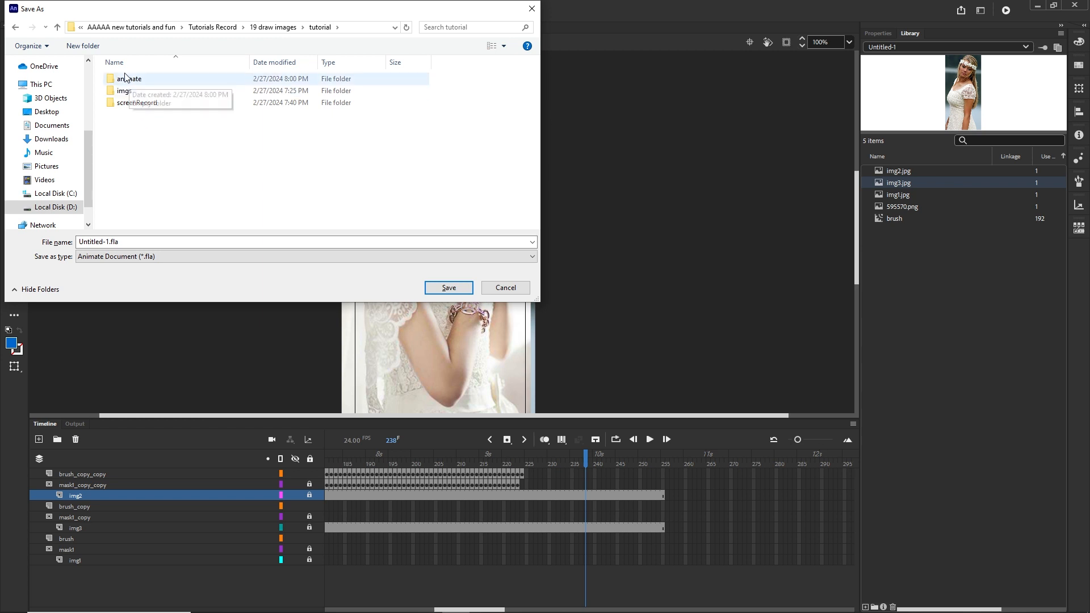
# Save the document as drawing.fla inside the animate folder
pyautogui.doubleClick(133, 81)
pyautogui.doubleClick(122, 242)
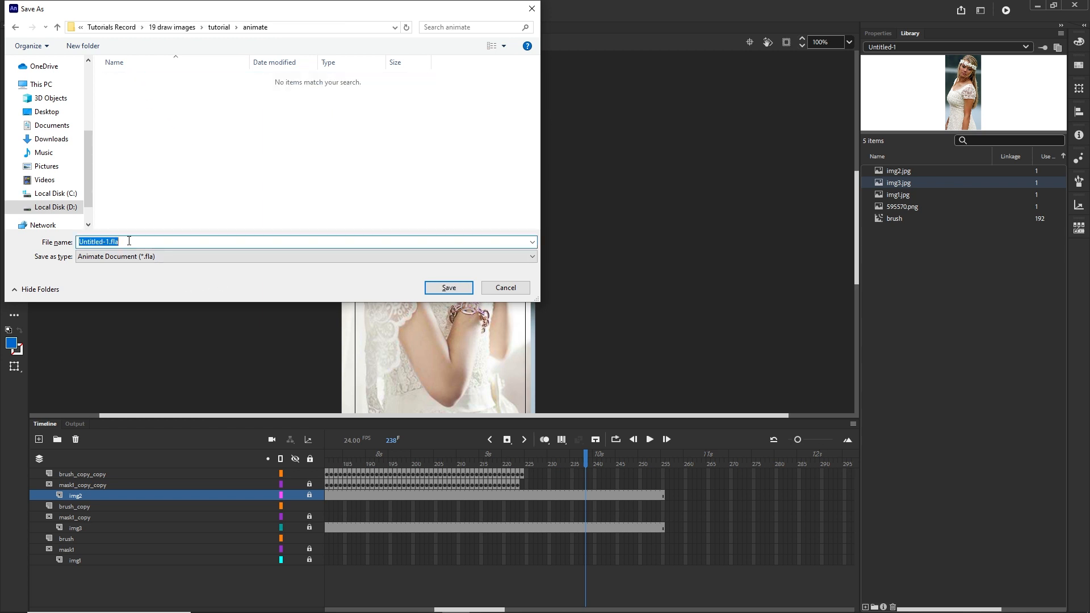
pyautogui.write('drawing')
pyautogui.click(449, 288)
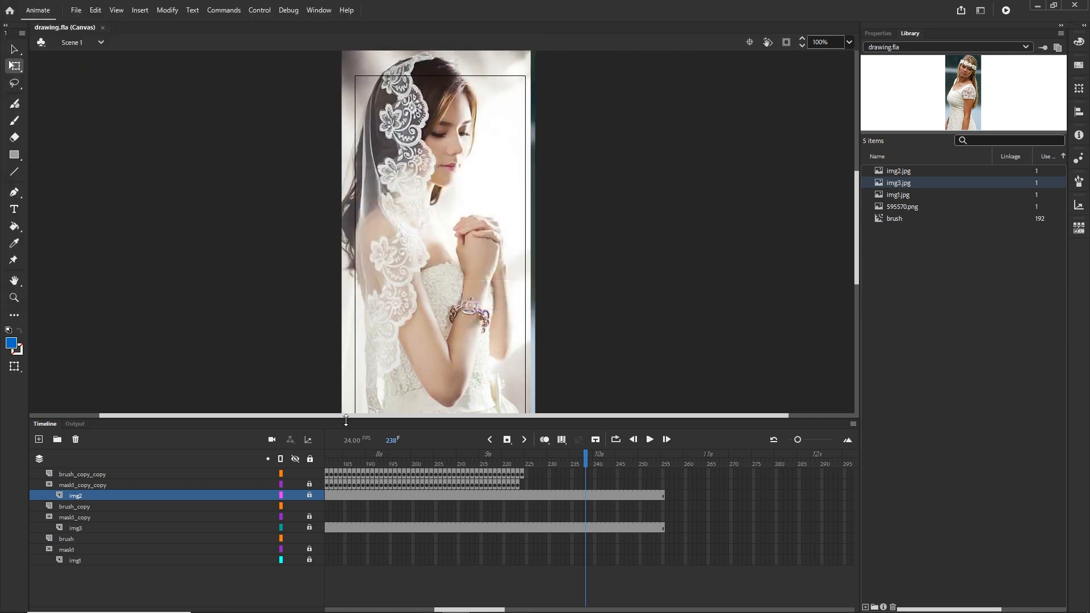
# Open the new animate folder in the file explorer to check its contents
pyautogui.click(273, 607)
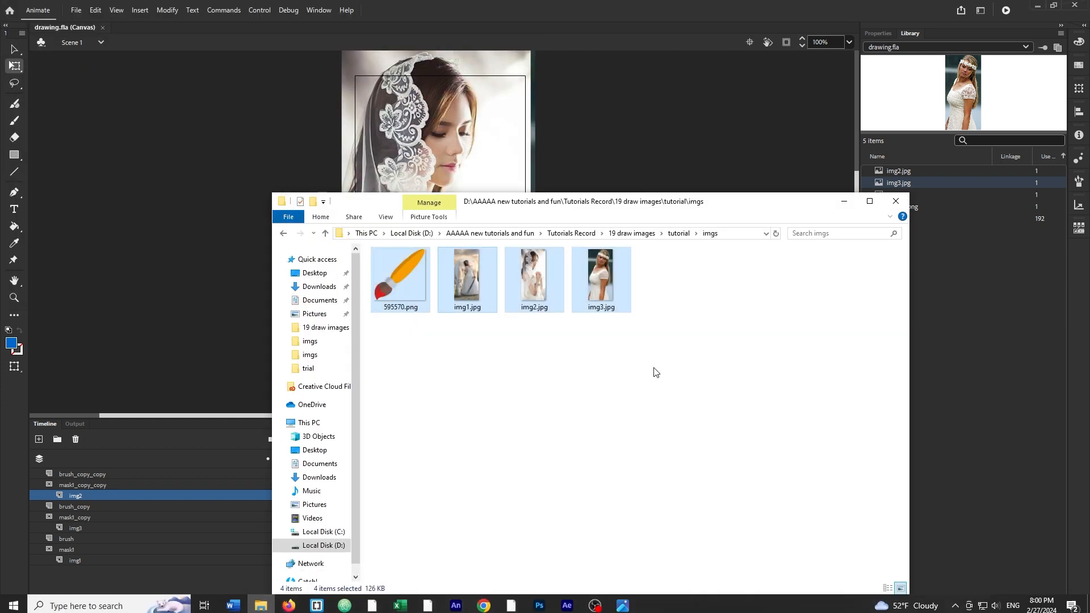
pyautogui.click(679, 233)
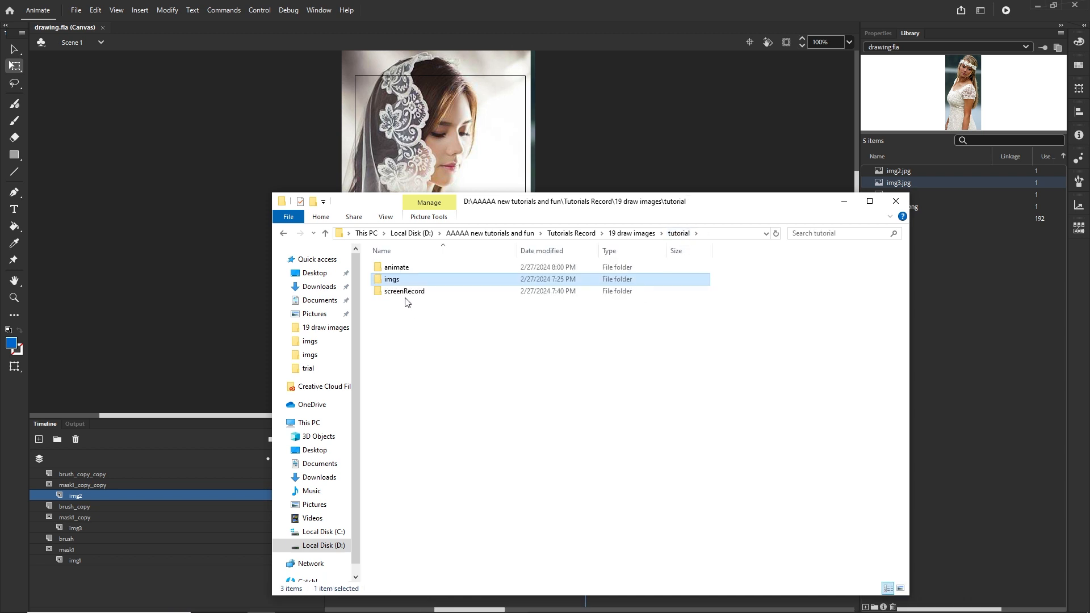
pyautogui.doubleClick(398, 267)
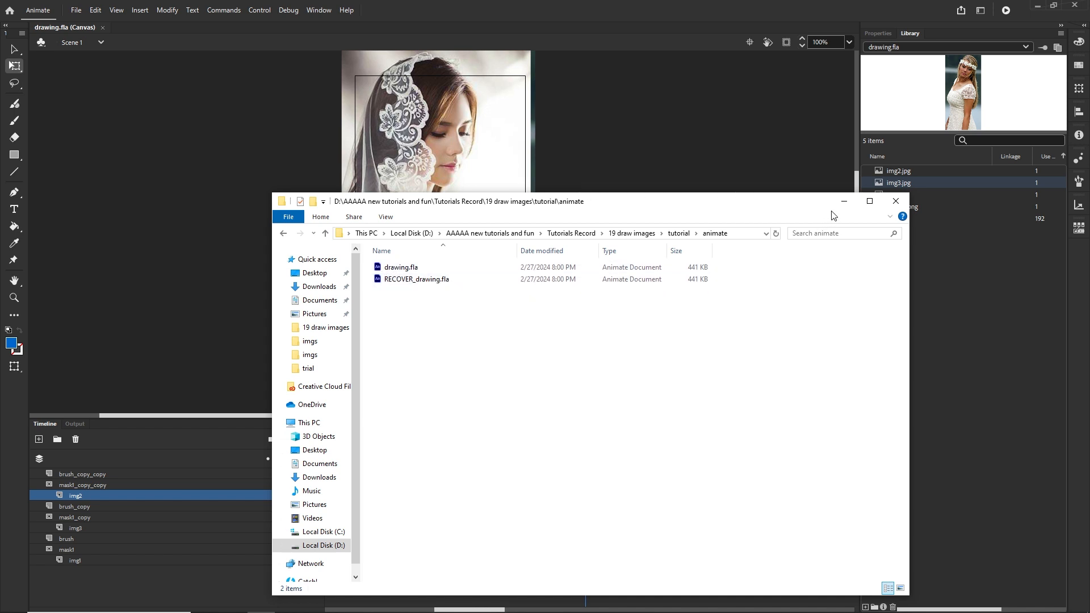
pyautogui.click(844, 201)
# Publish the movie and open the exported drawing.html from the animate folder in the browser
pyautogui.hotkey('ctrl', 'Return')
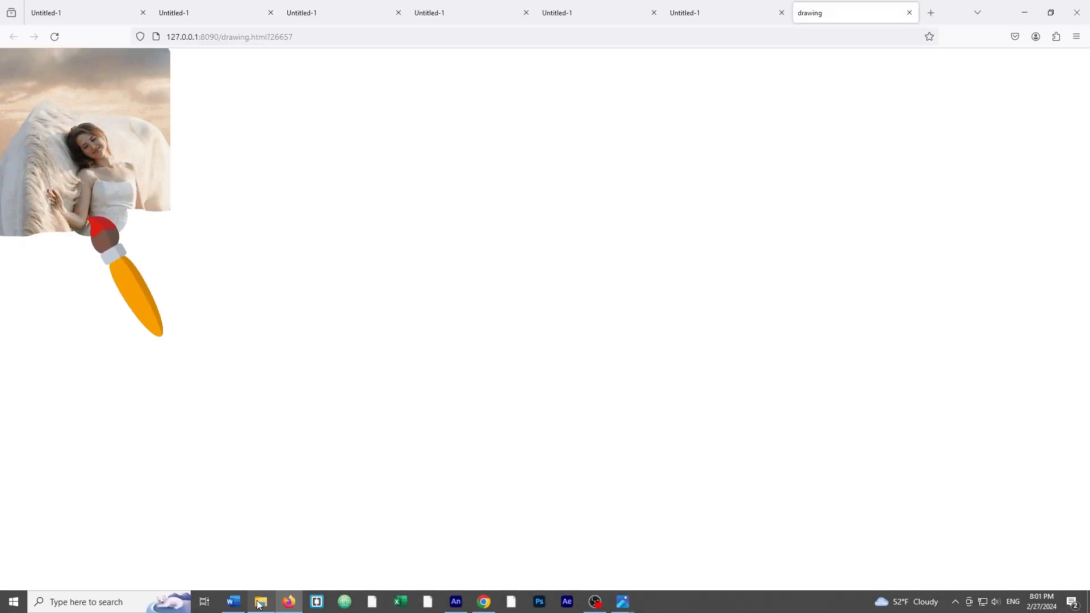
pyautogui.click(259, 602)
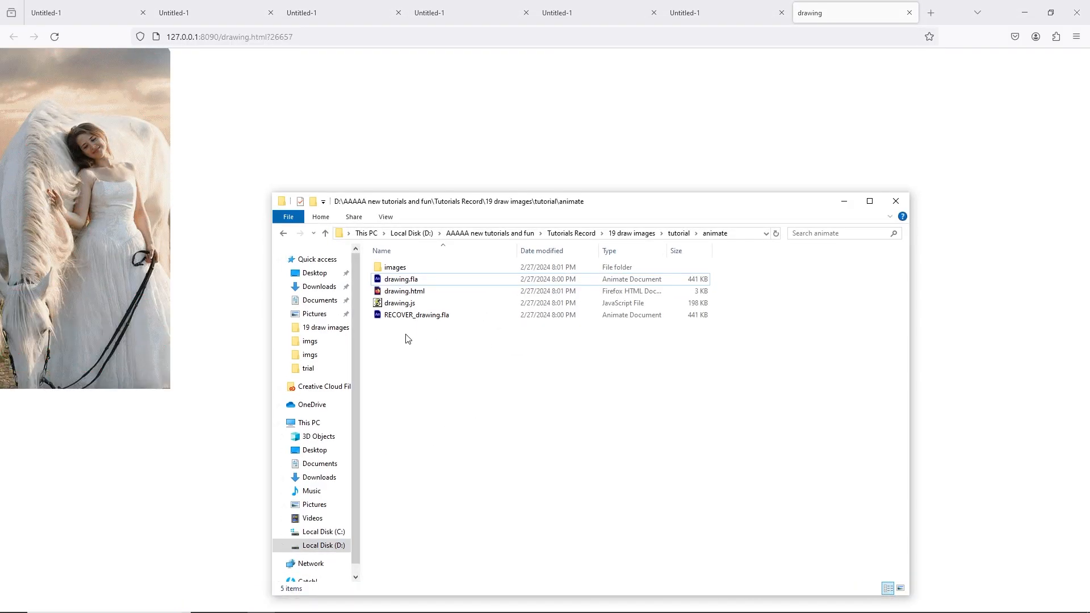
pyautogui.click(401, 305)
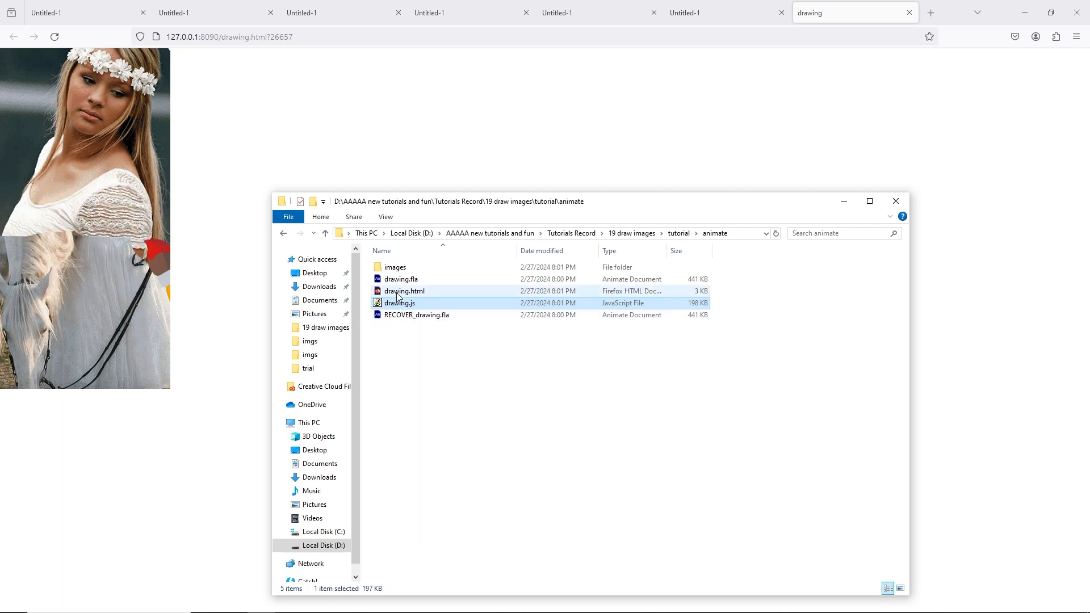
pyautogui.press('Up')
pyautogui.press('Up')
pyautogui.press('Up')
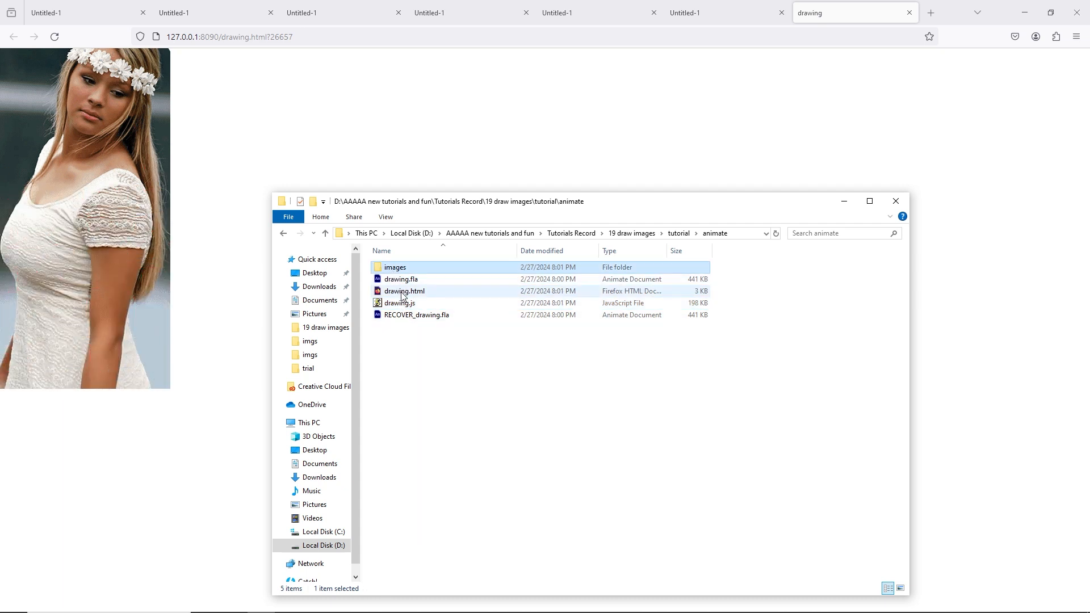
pyautogui.click(402, 292)
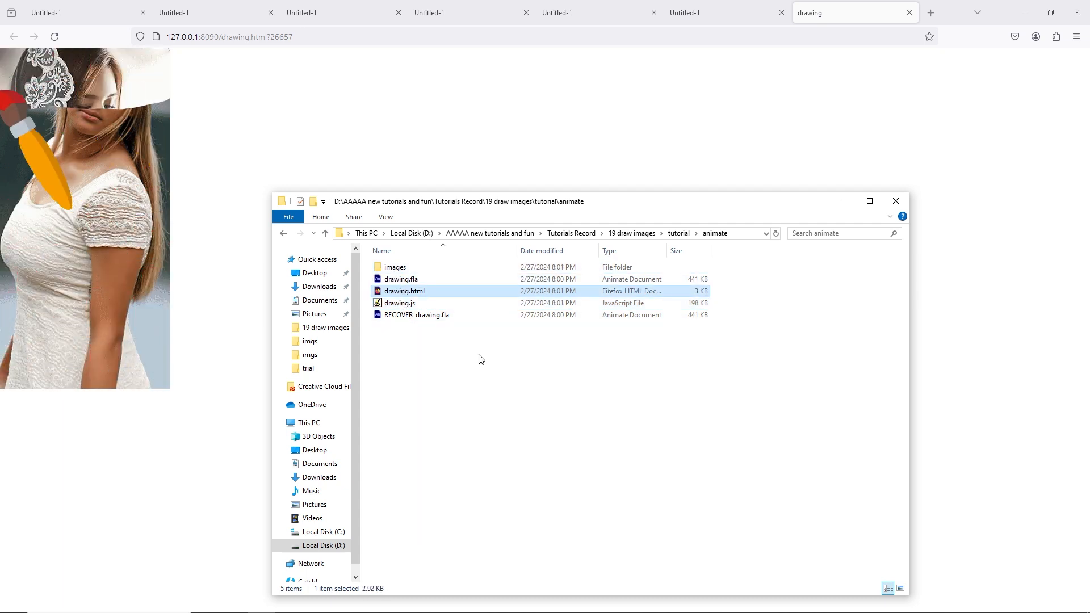
pyautogui.doubleClick(399, 291)
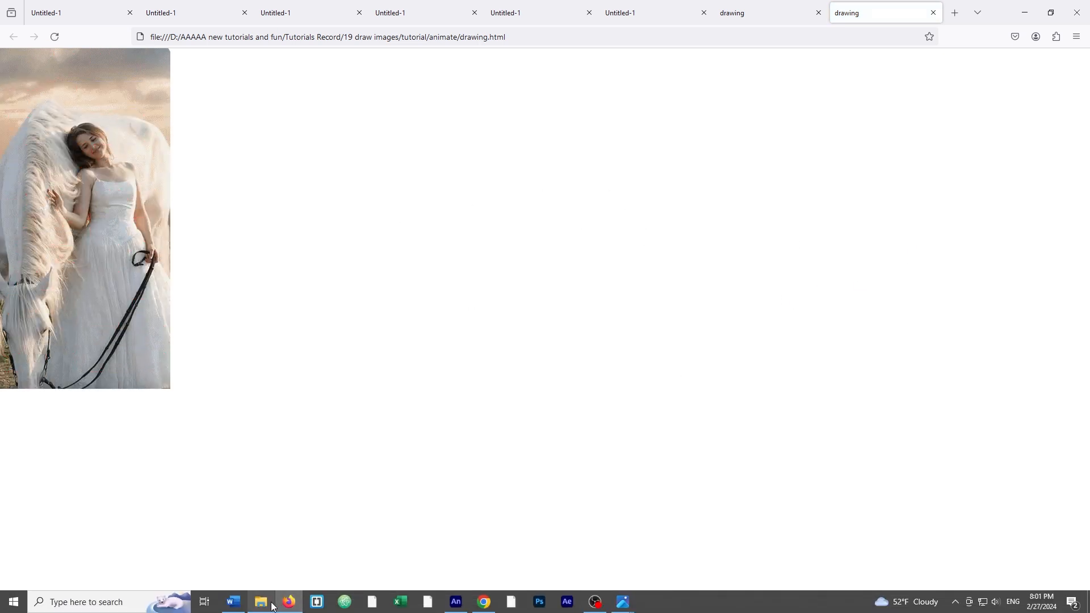
# Delete the exported drawing.js, drawing.html and images folder from the animate folder
pyautogui.click(272, 607)
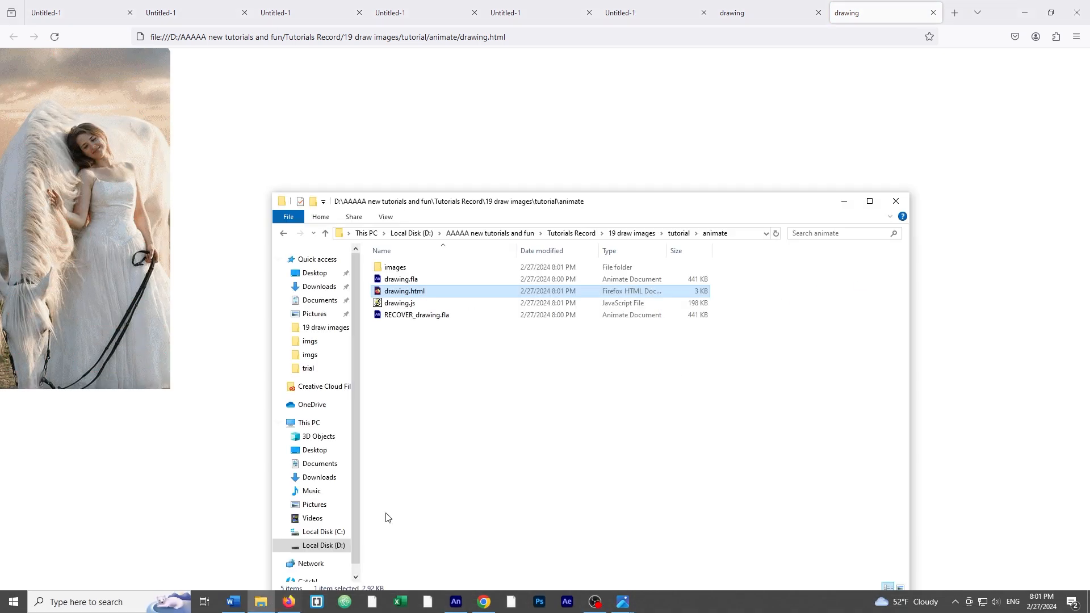
pyautogui.click(405, 305)
pyautogui.press('Delete')
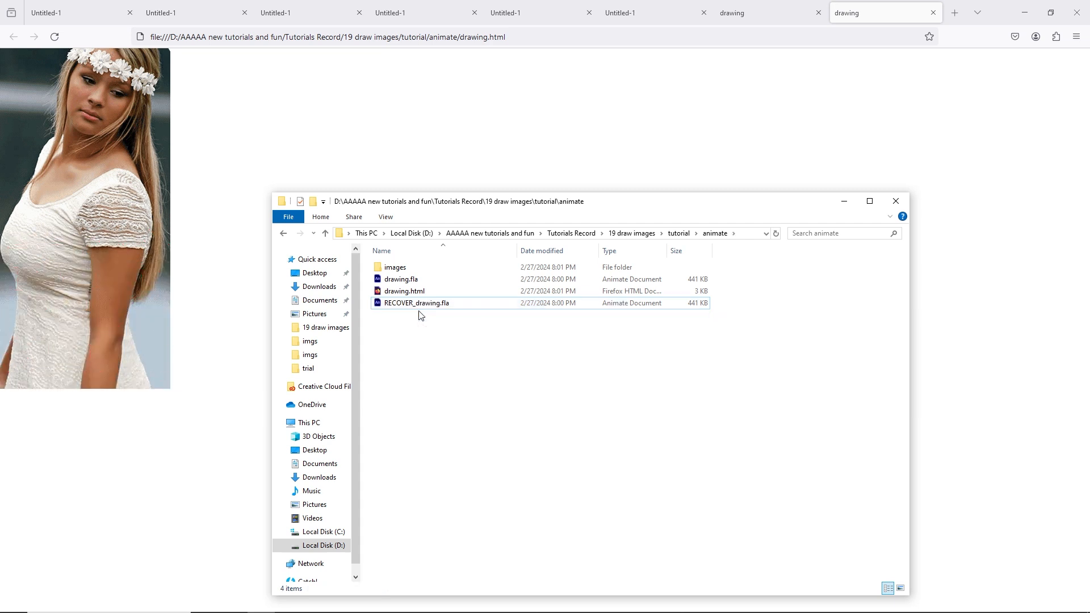
pyautogui.click(420, 292)
pyautogui.press('Delete')
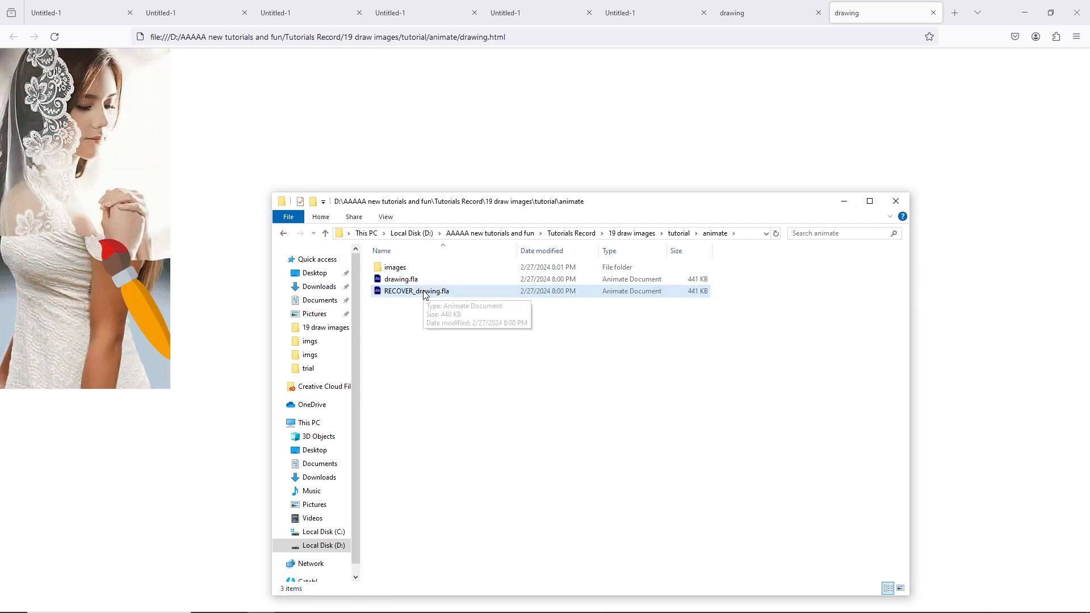
pyautogui.click(398, 269)
pyautogui.press('Delete')
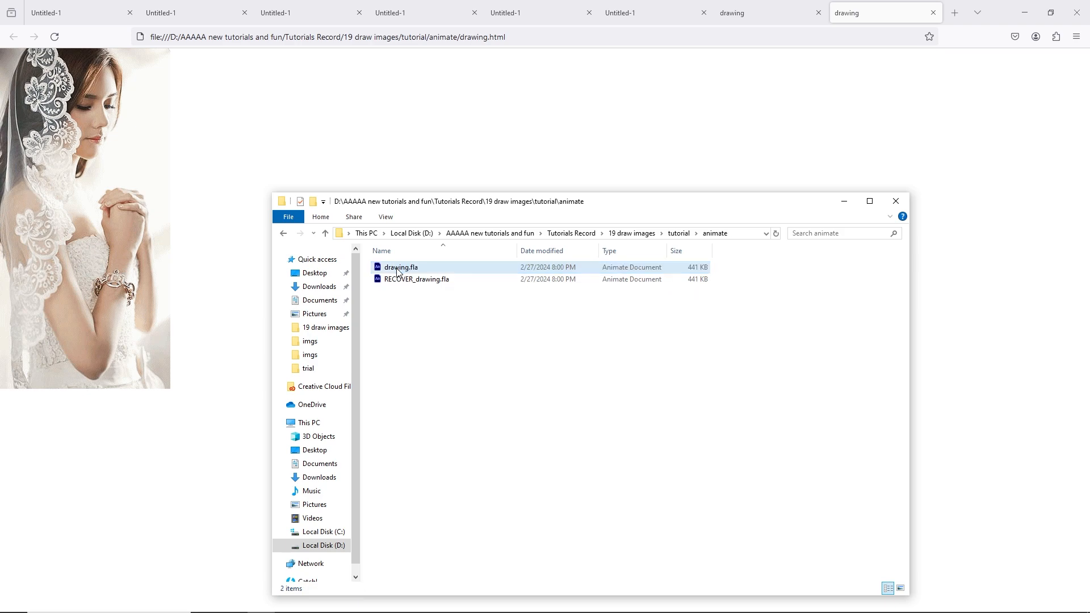
# Open drawing.fla and open the Publish Settings to choose a new publish destination
pyautogui.doubleClick(398, 270)
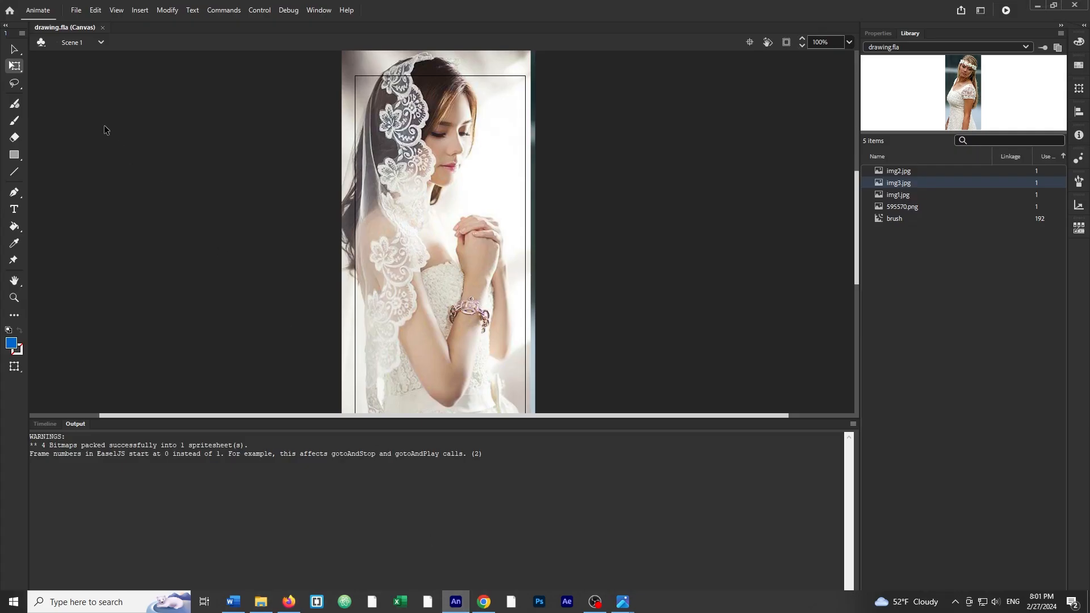
pyautogui.click(77, 12)
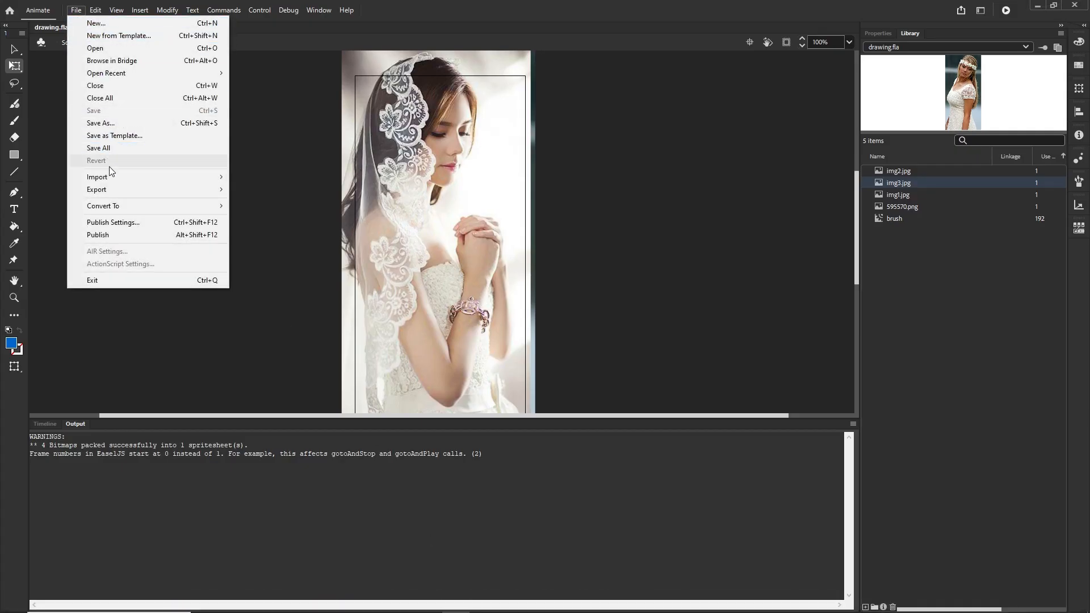
pyautogui.click(124, 222)
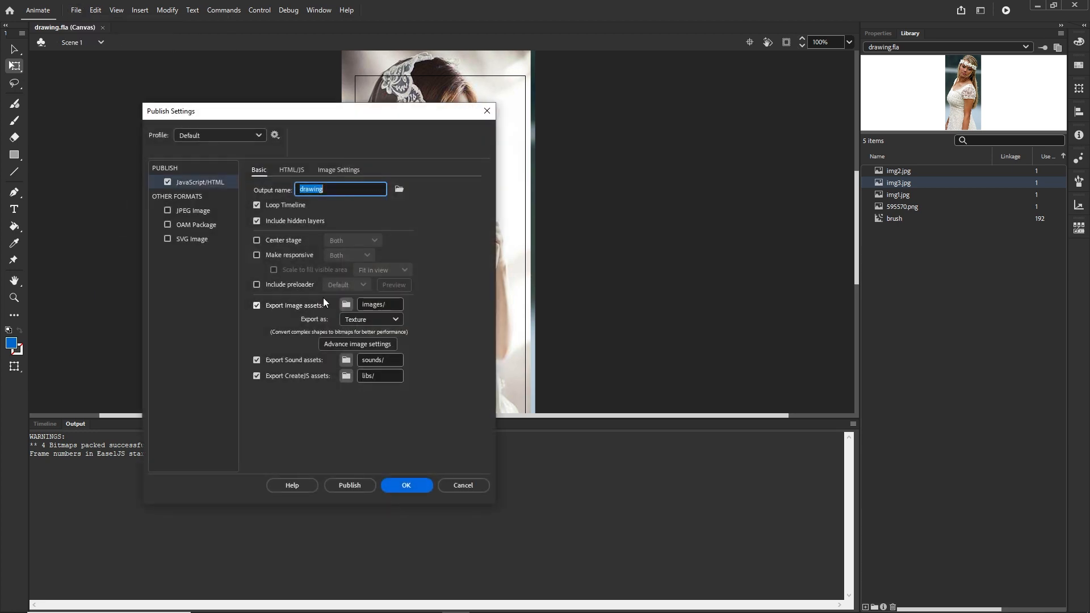
pyautogui.click(400, 191)
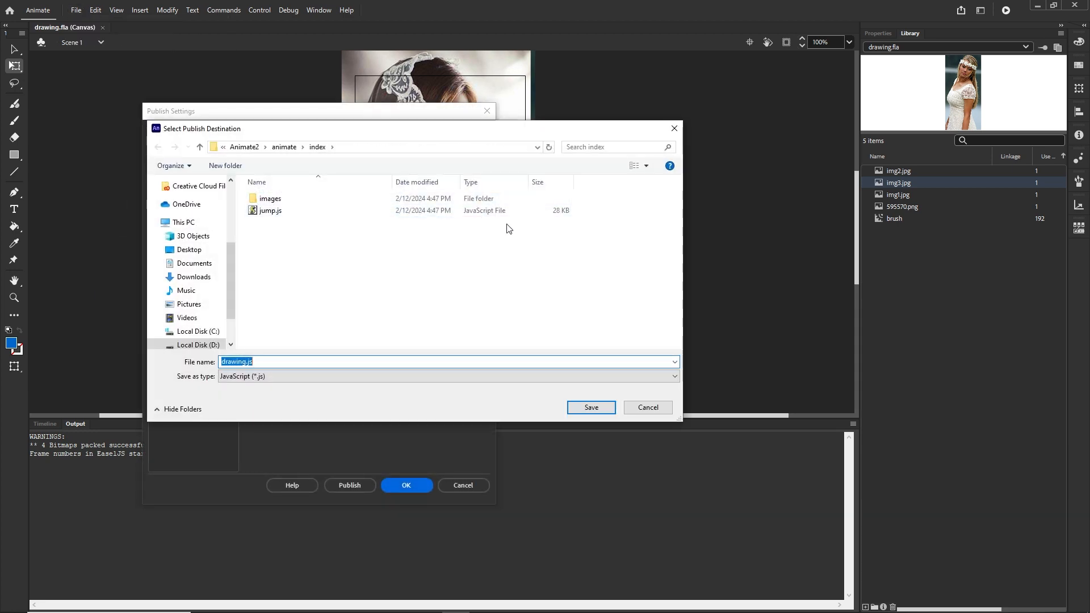
# Browse the publish destination dialog to the animate folder inside 19 draw images\tutorial
pyautogui.click(185, 223)
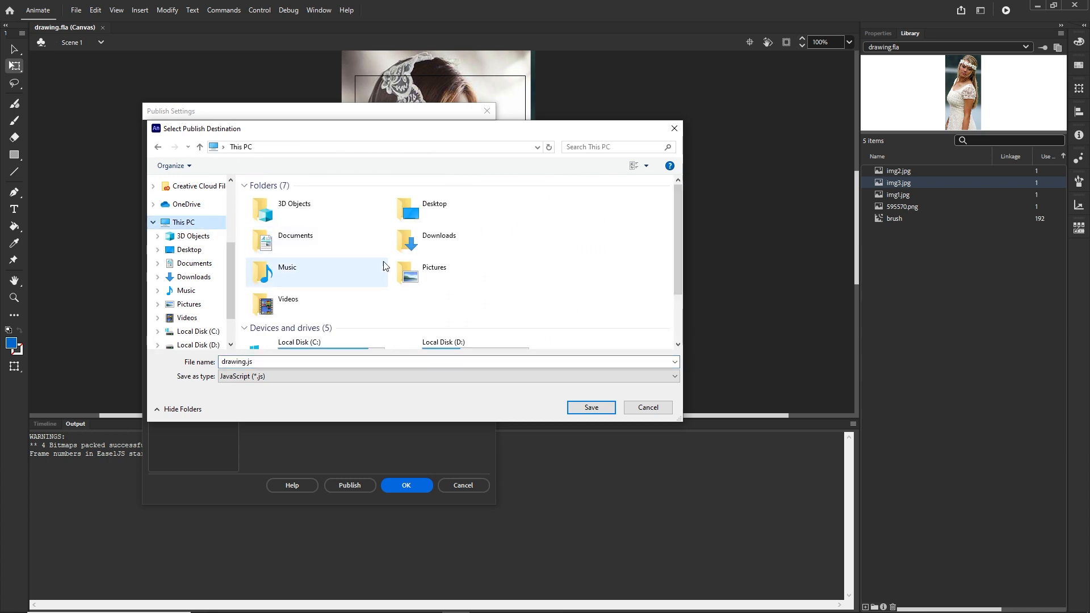
pyautogui.scroll(-5, 398, 265)
pyautogui.click(410, 276)
pyautogui.doubleClick(410, 276)
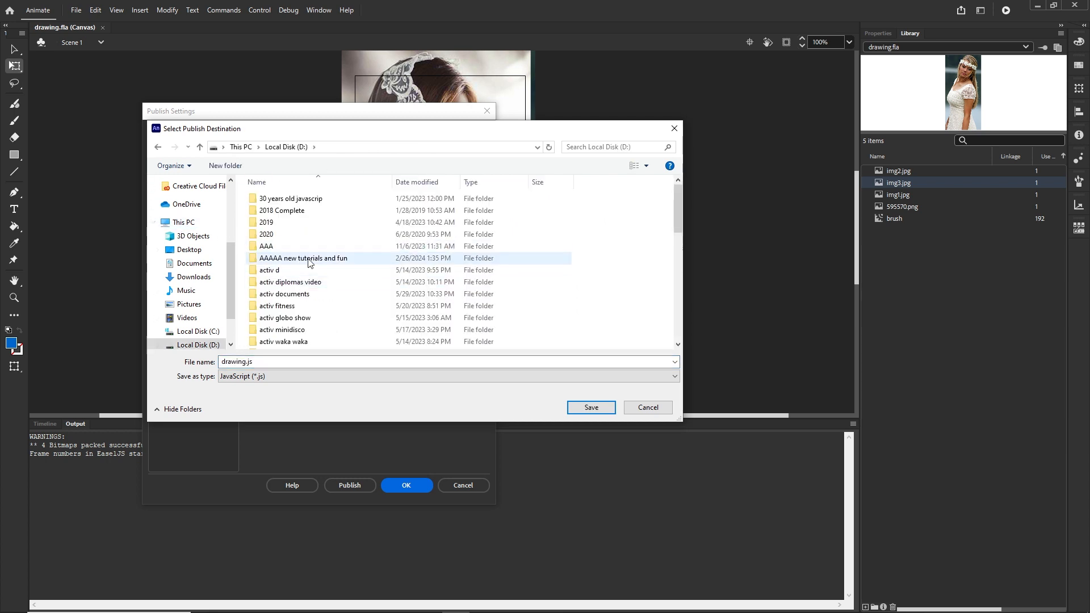
pyautogui.doubleClick(341, 246)
pyautogui.doubleClick(297, 308)
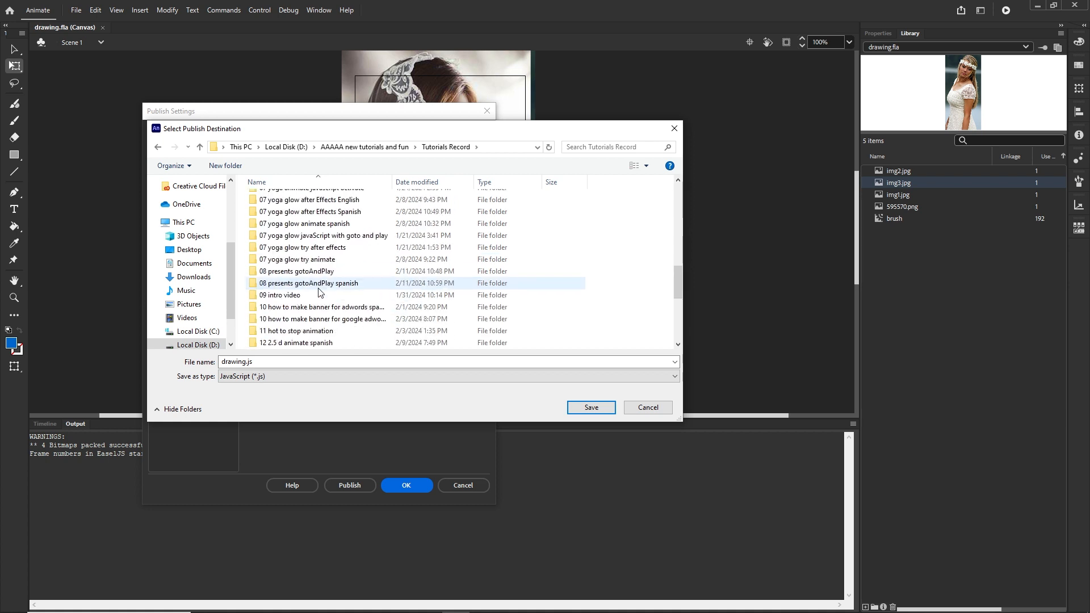
pyautogui.scroll(-5, 298, 318)
pyautogui.click(301, 334)
pyautogui.doubleClick(303, 334)
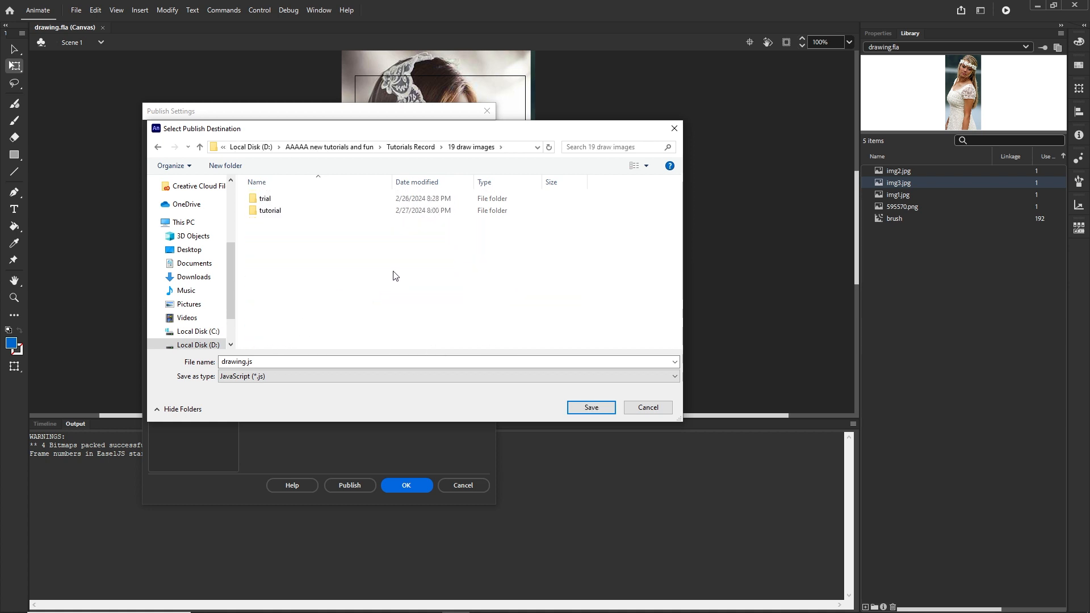
pyautogui.doubleClick(306, 213)
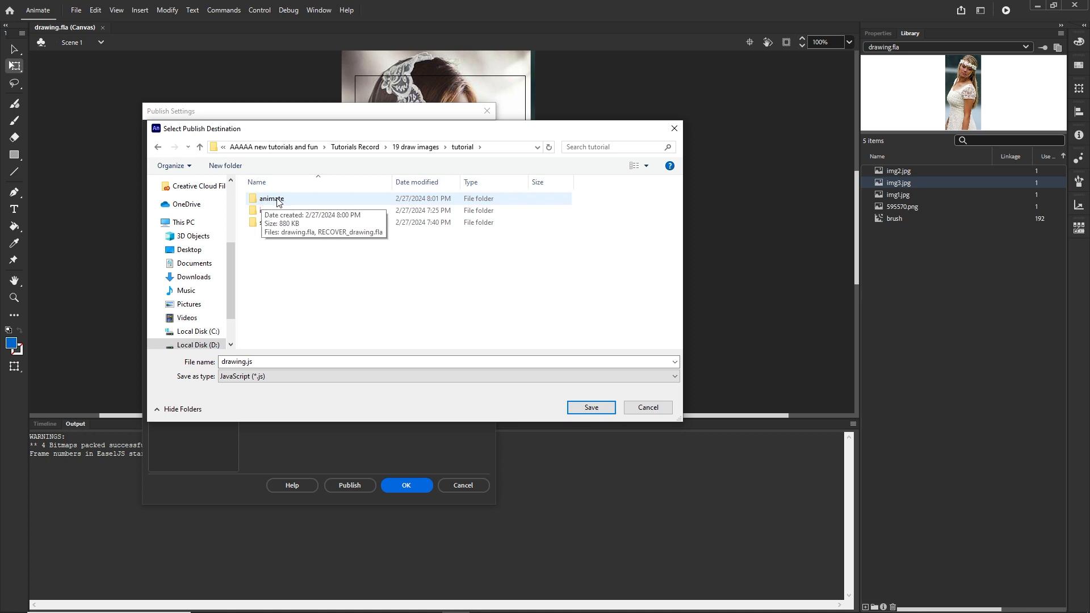
pyautogui.doubleClick(277, 200)
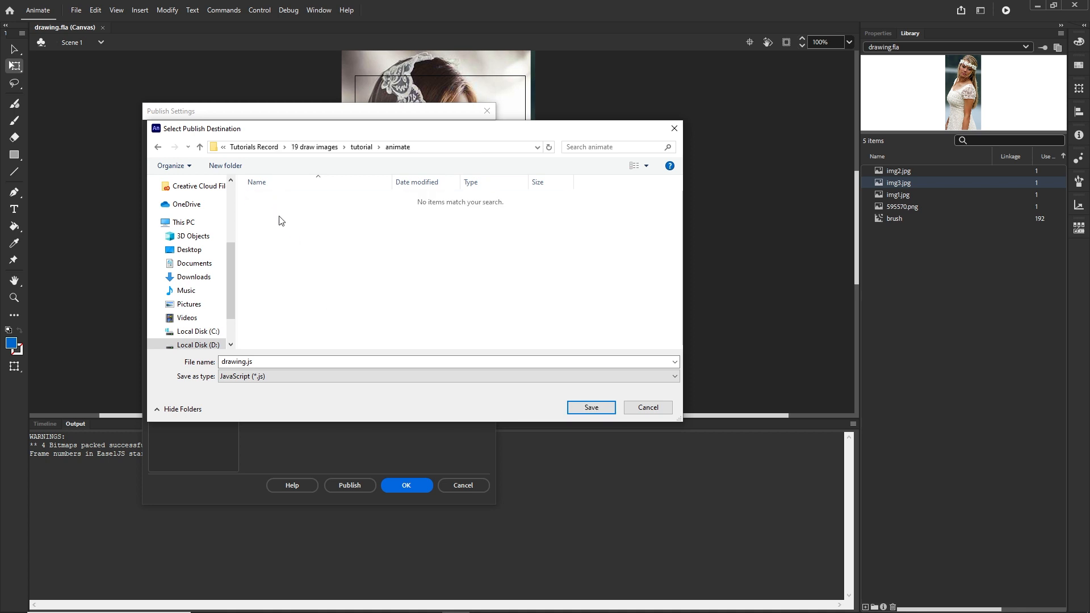
# Create a new folder named index inside the animate folder and open it
pyautogui.rightClick(290, 233)
pyautogui.moveTo(408, 384)
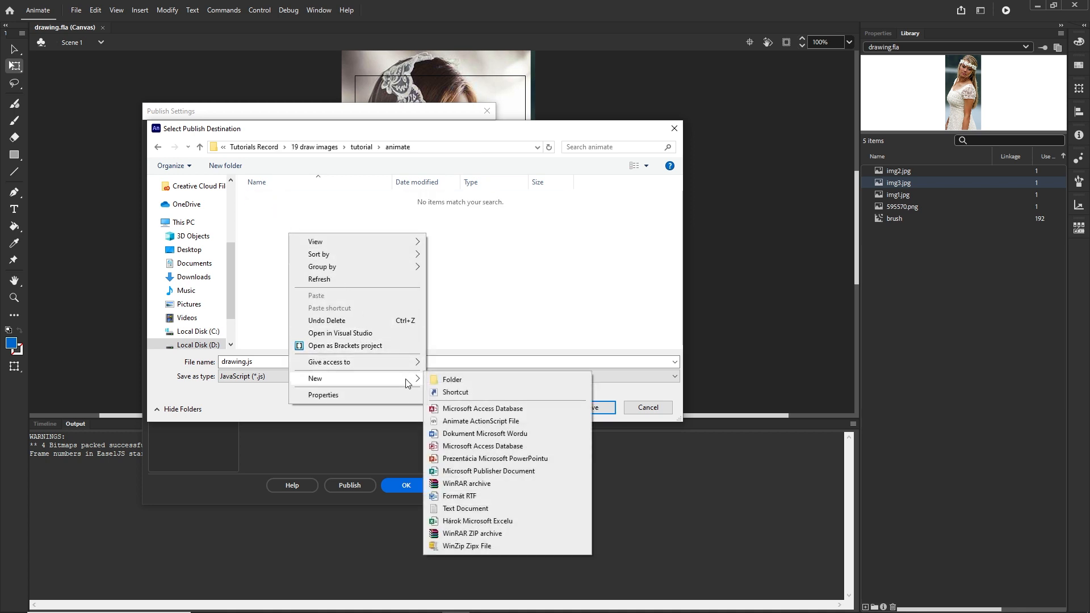
pyautogui.click(454, 383)
pyautogui.write('index')
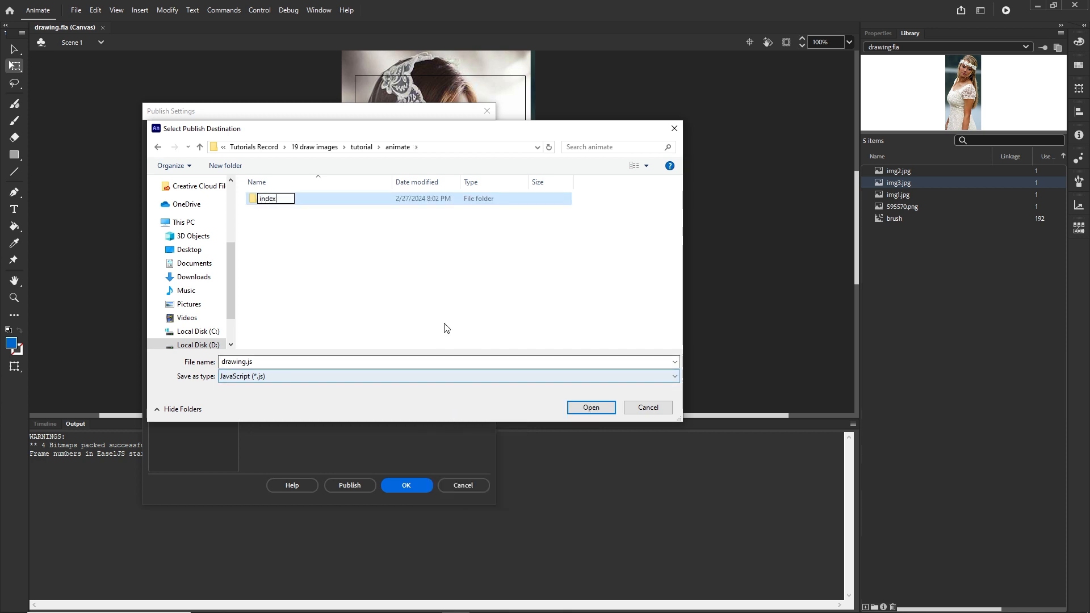
pyautogui.click(368, 286)
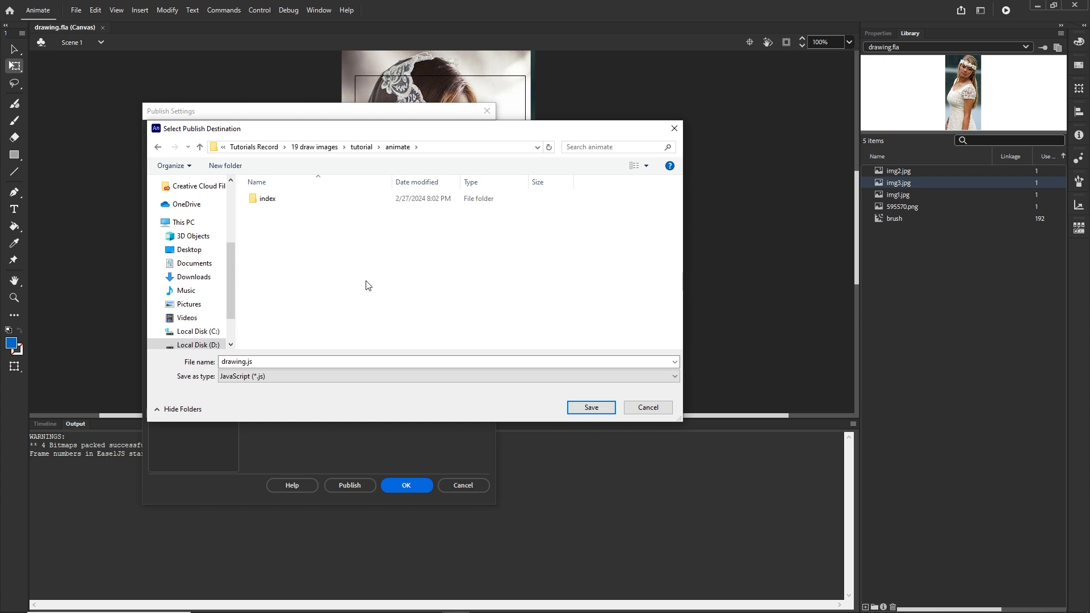
pyautogui.doubleClick(276, 204)
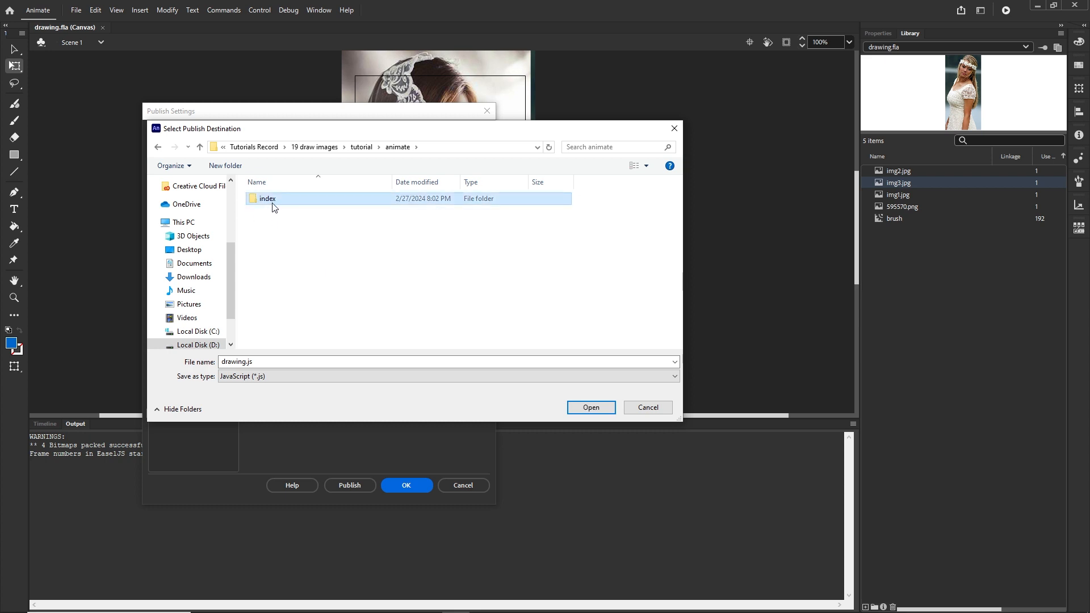
# Set the output file name to index and confirm the publish settings
pyautogui.click(264, 362)
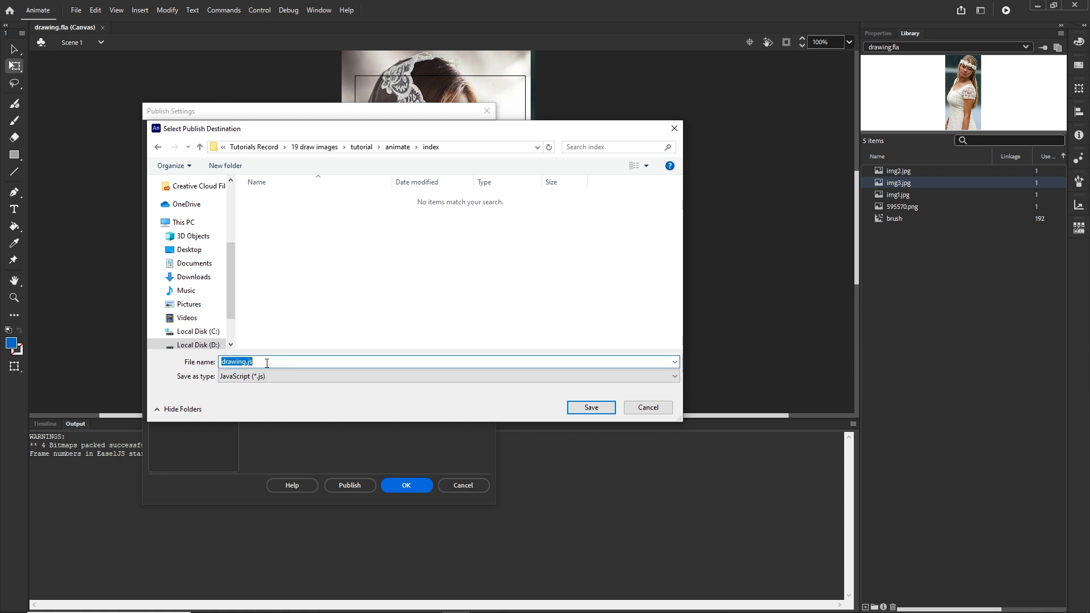
pyautogui.write('index/index')
pyautogui.click(418, 484)
# Publish the movie and inspect the new index folder and its images folder in the file explorer
pyautogui.click(74, 11)
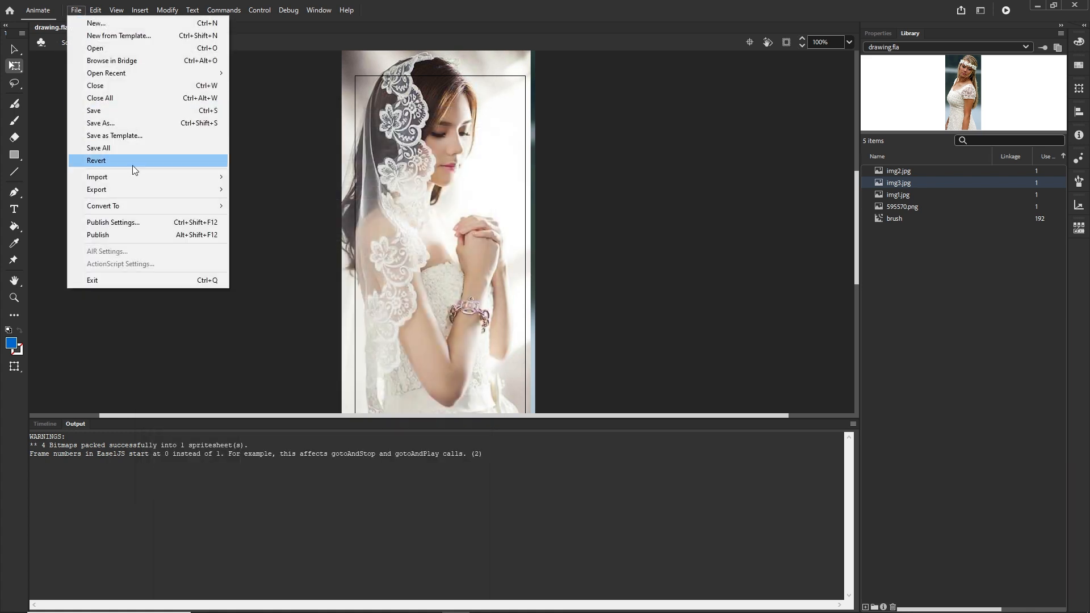
pyautogui.click(117, 235)
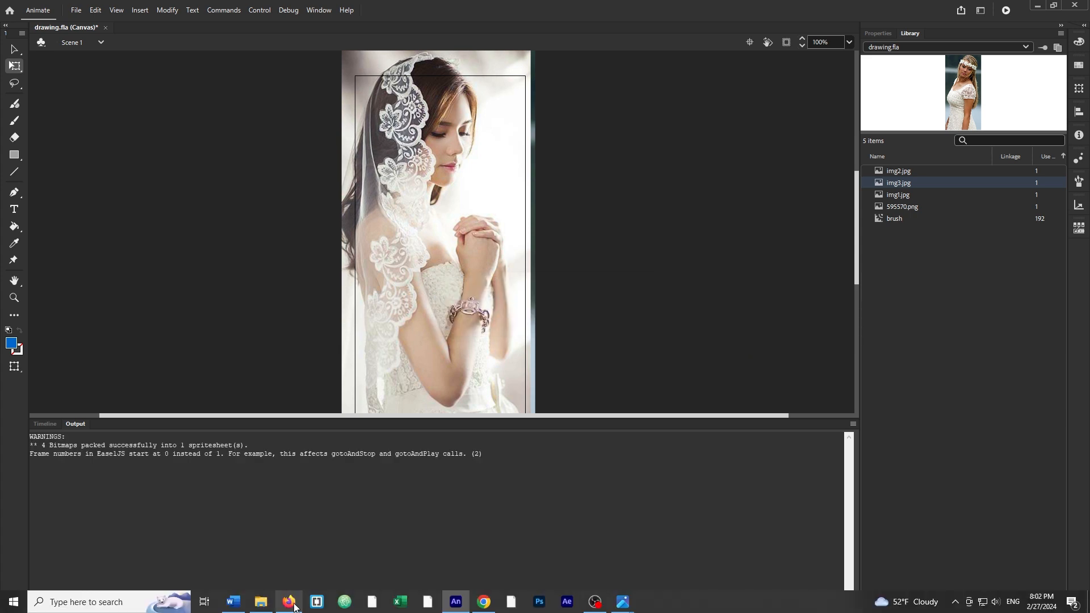
pyautogui.click(268, 605)
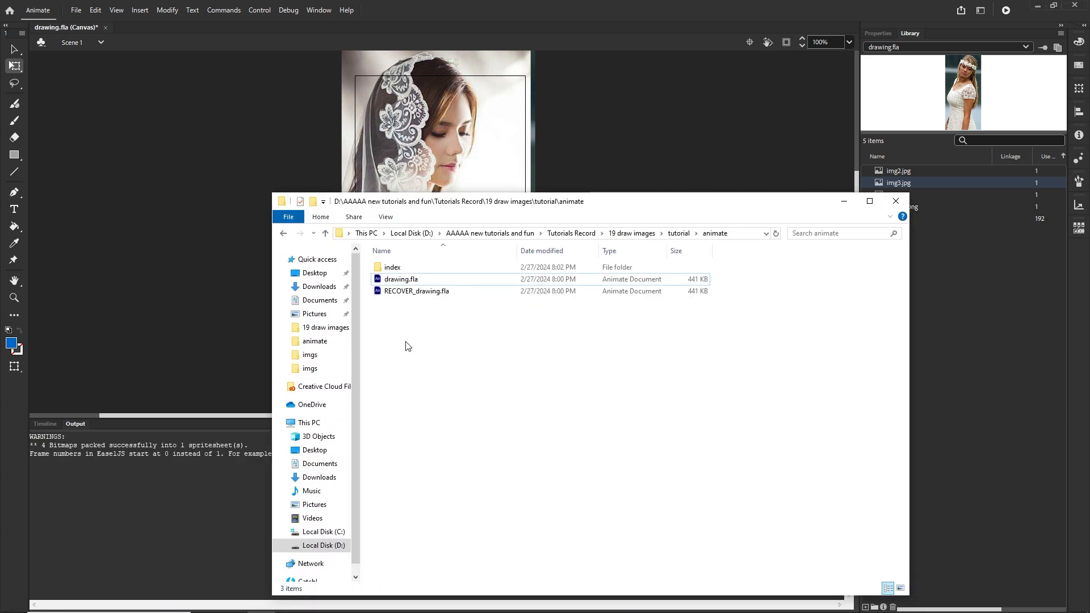
pyautogui.doubleClick(392, 267)
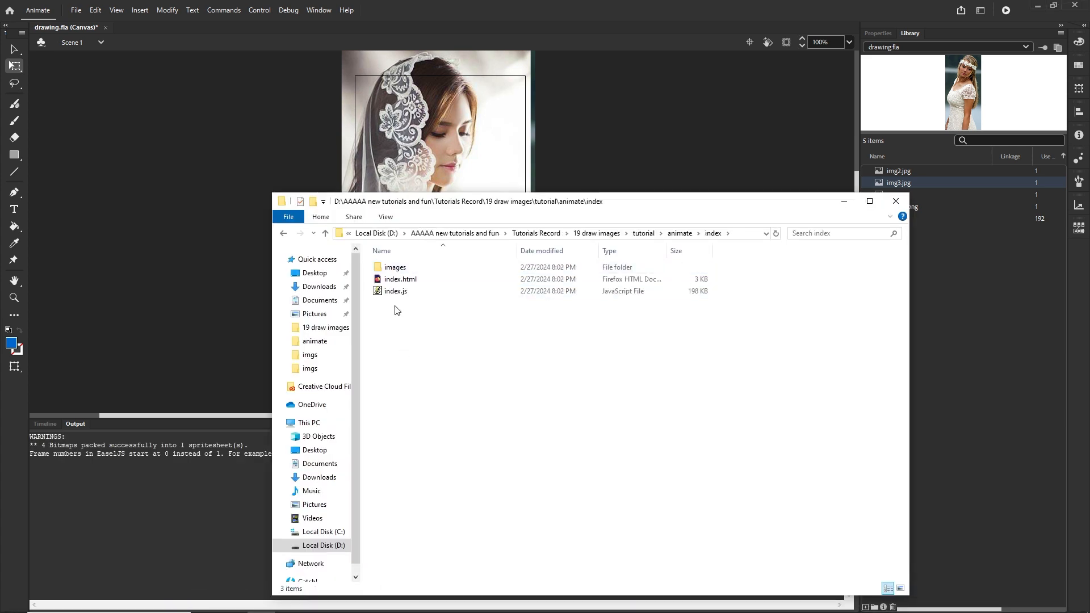
pyautogui.doubleClick(395, 268)
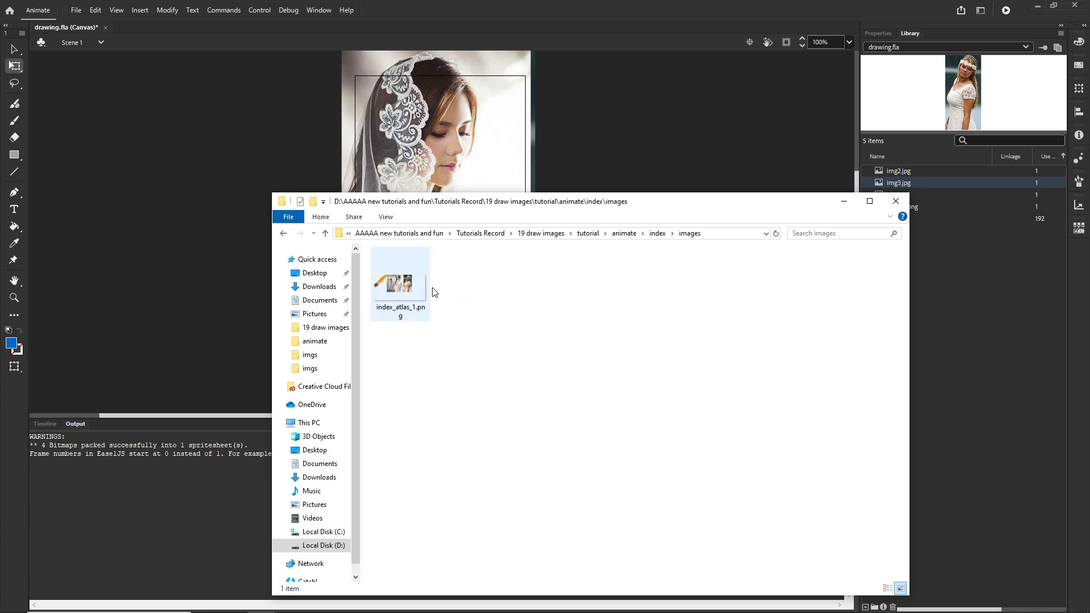
pyautogui.click(283, 234)
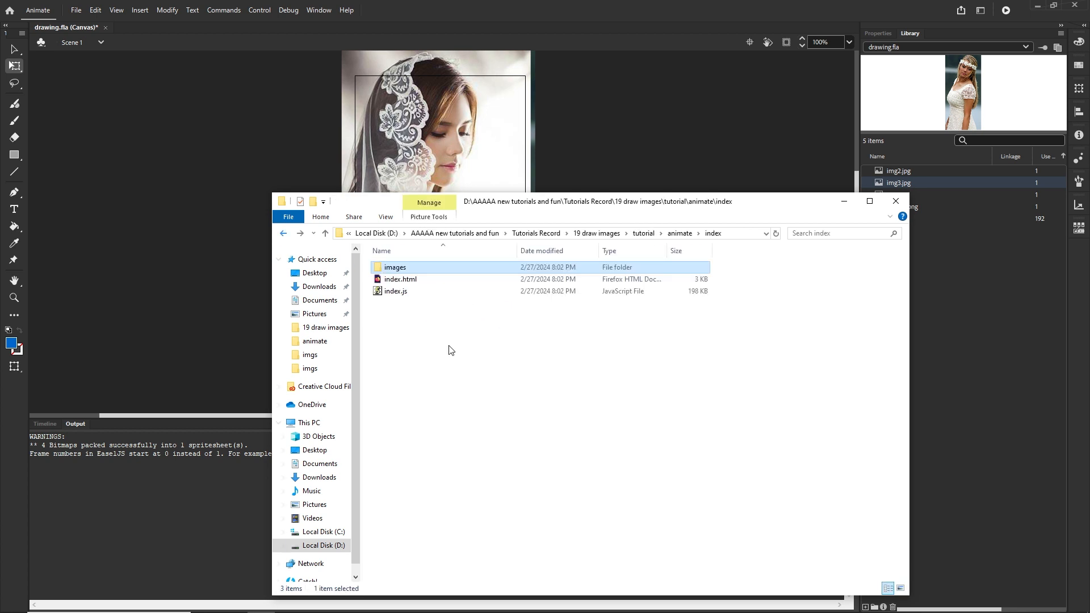